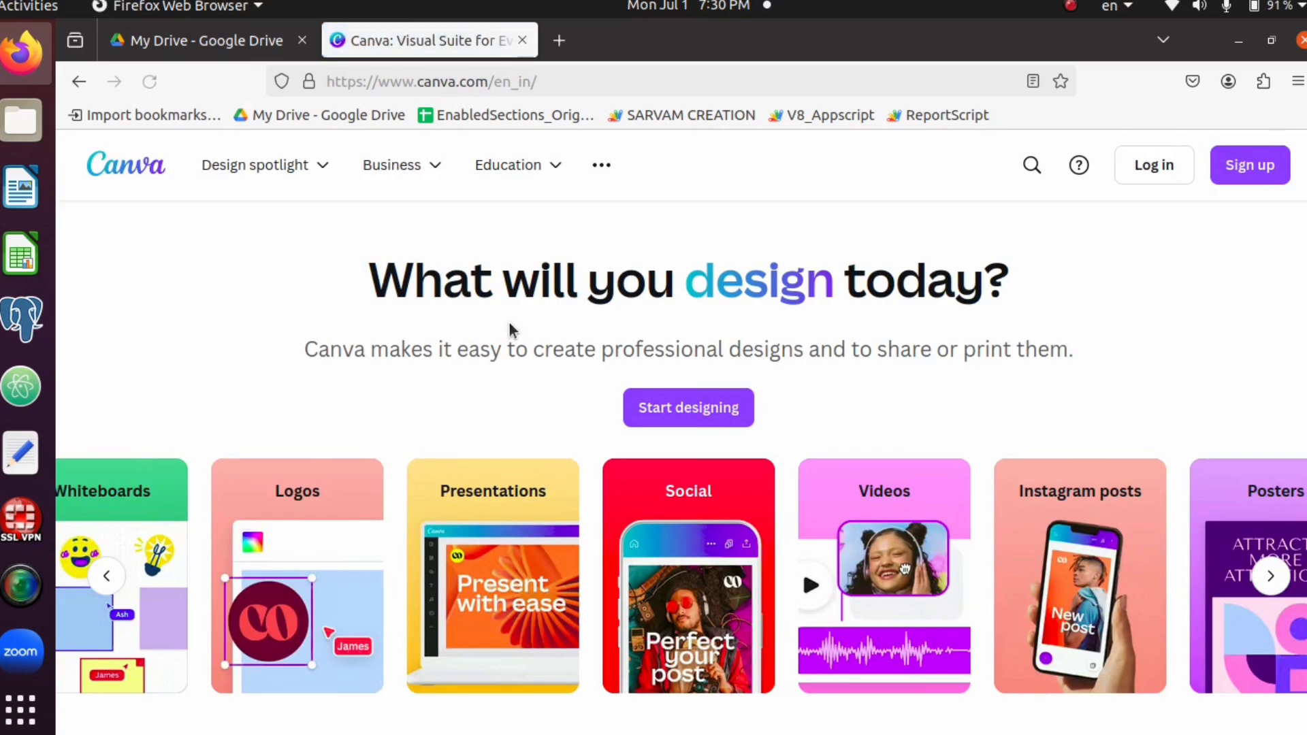
# Log in to Canva with the listed Google account and approve sharing its details
pyautogui.click(1163, 170)
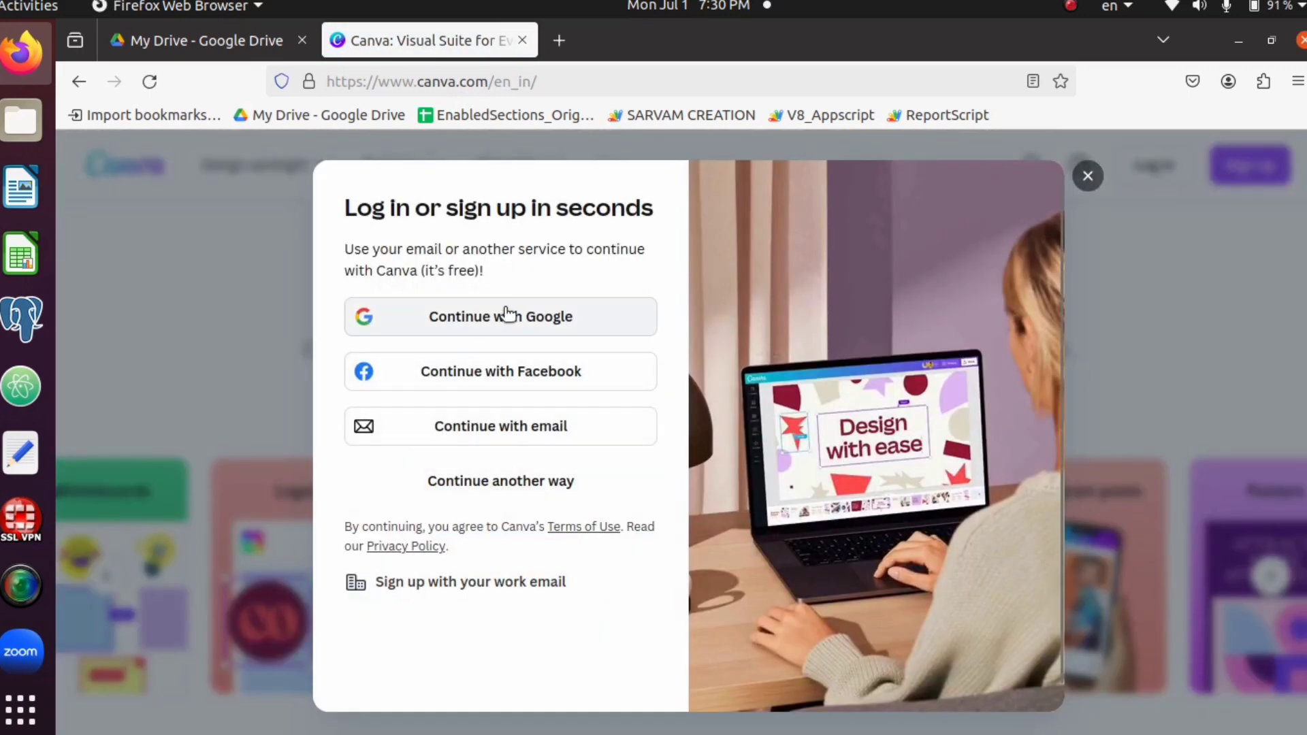
pyautogui.click(501, 316)
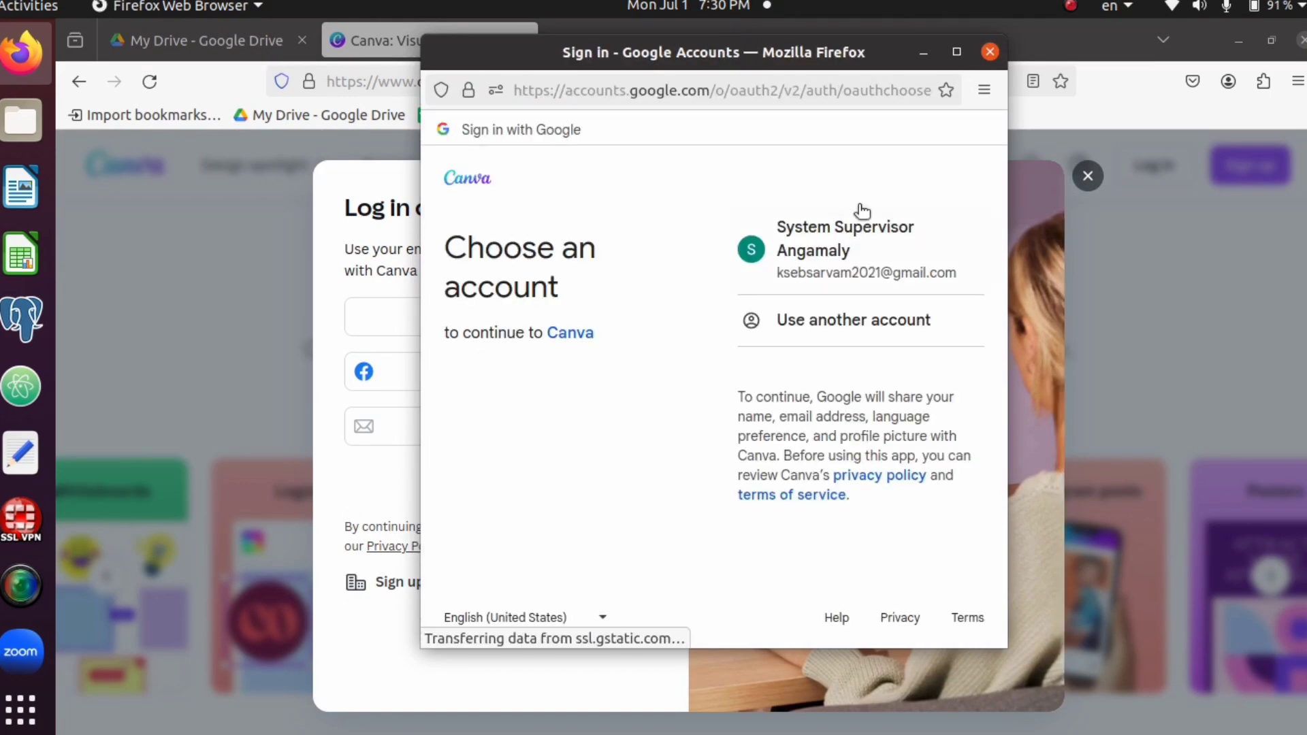
pyautogui.click(856, 244)
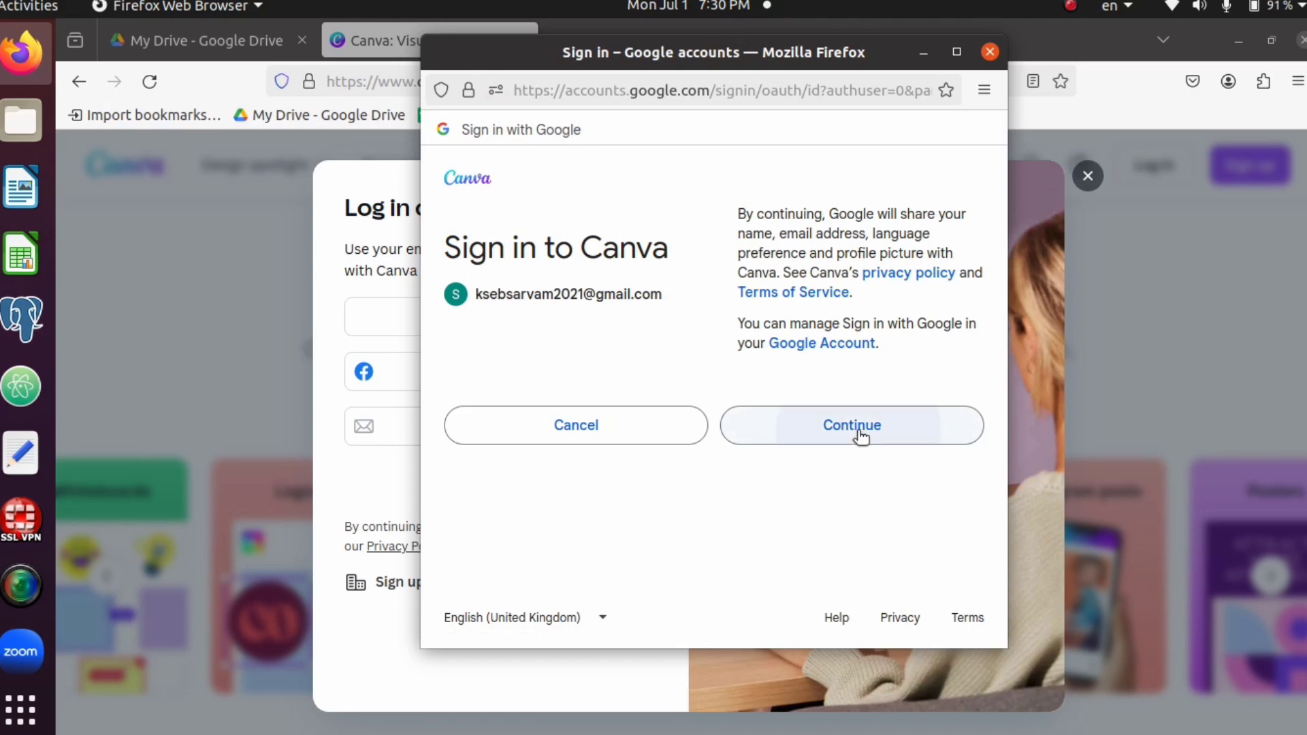
pyautogui.click(860, 429)
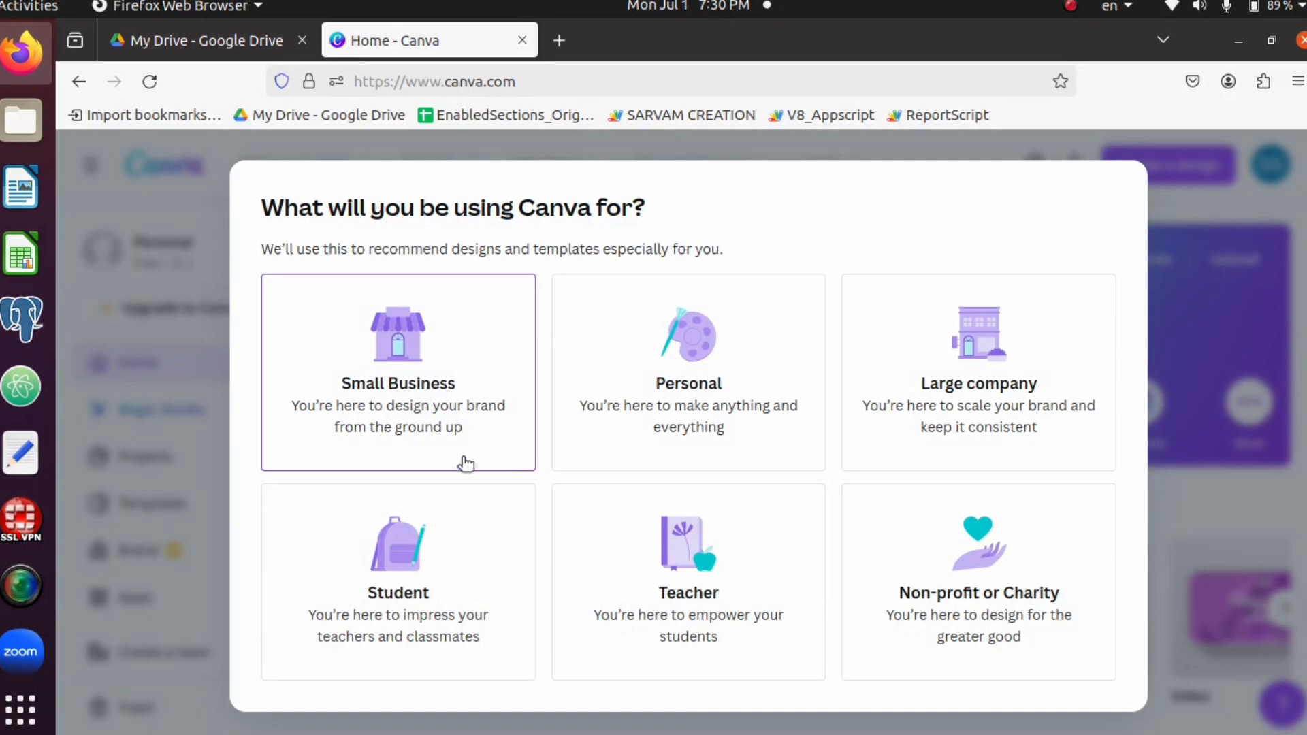
# Choose Personal as the intended use of Canva and postpone the Canva Pro upgrade
pyautogui.click(699, 407)
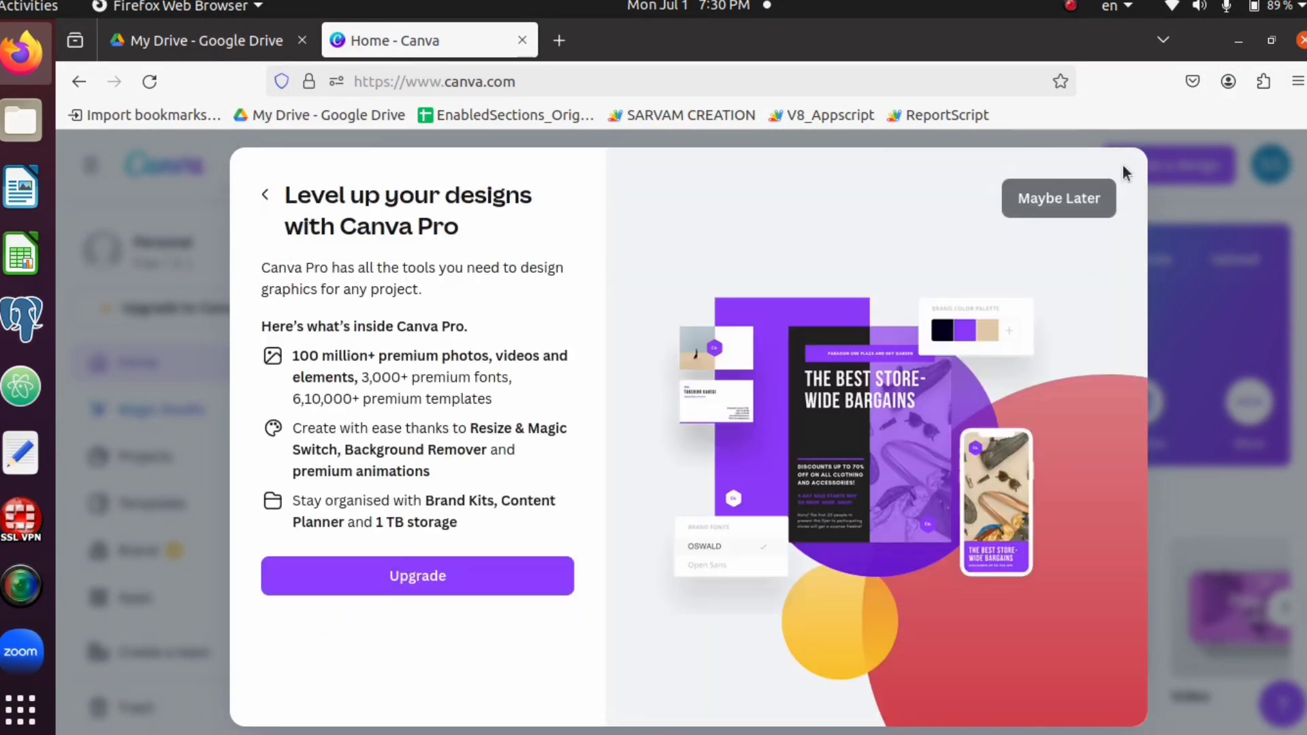
pyautogui.click(1061, 198)
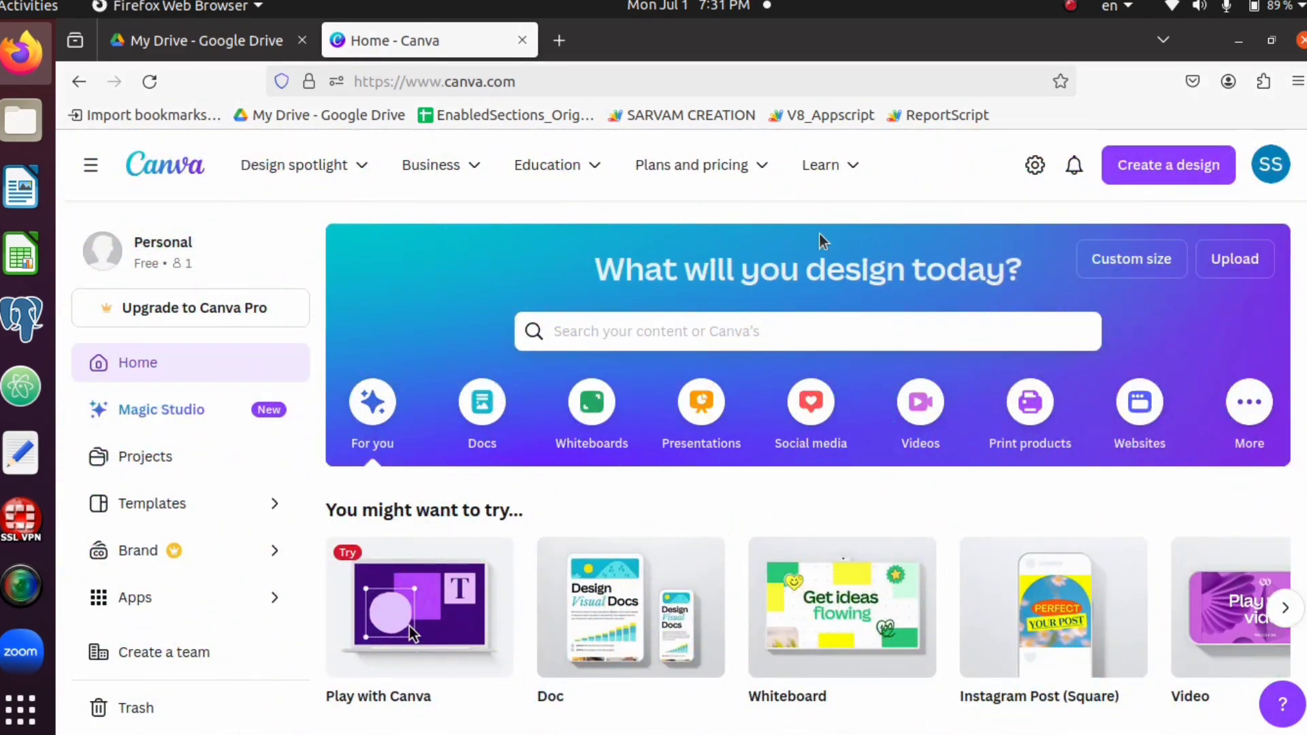
pyautogui.scroll(-8, 819, 234)
pyautogui.scroll(7, 818, 232)
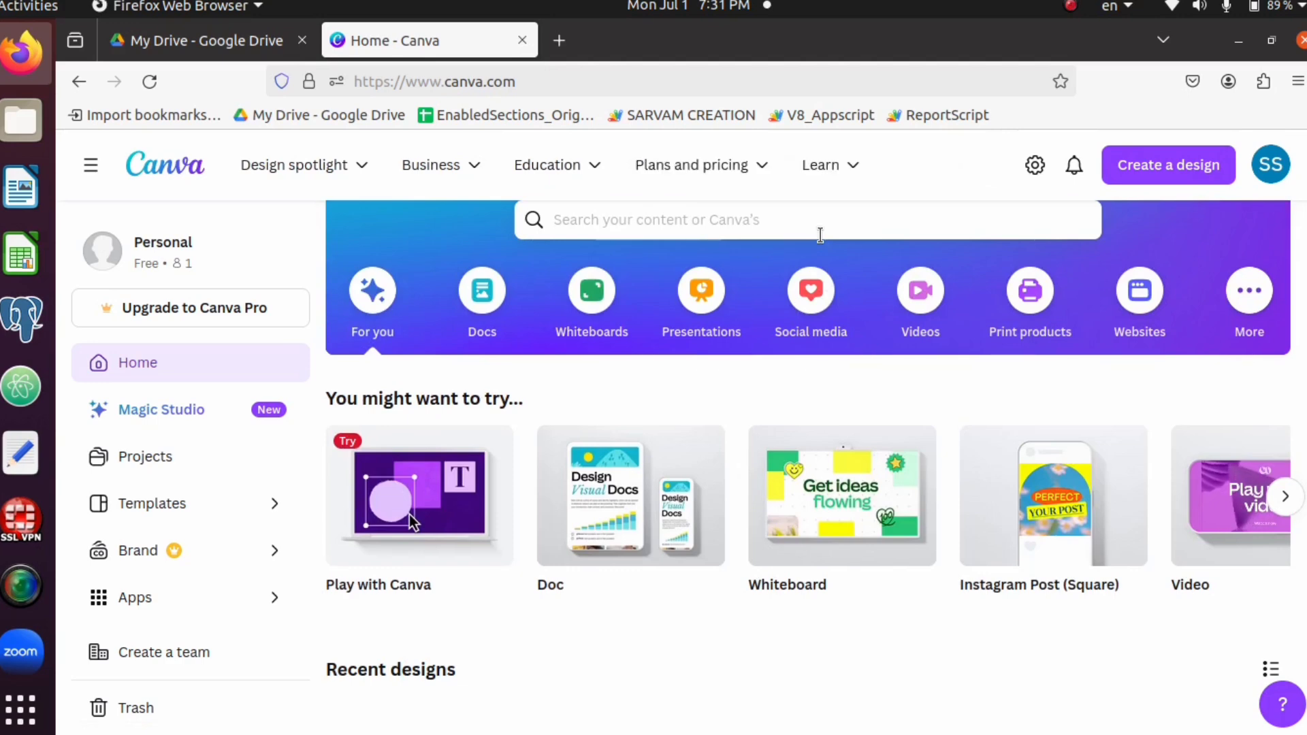
pyautogui.scroll(2, 820, 234)
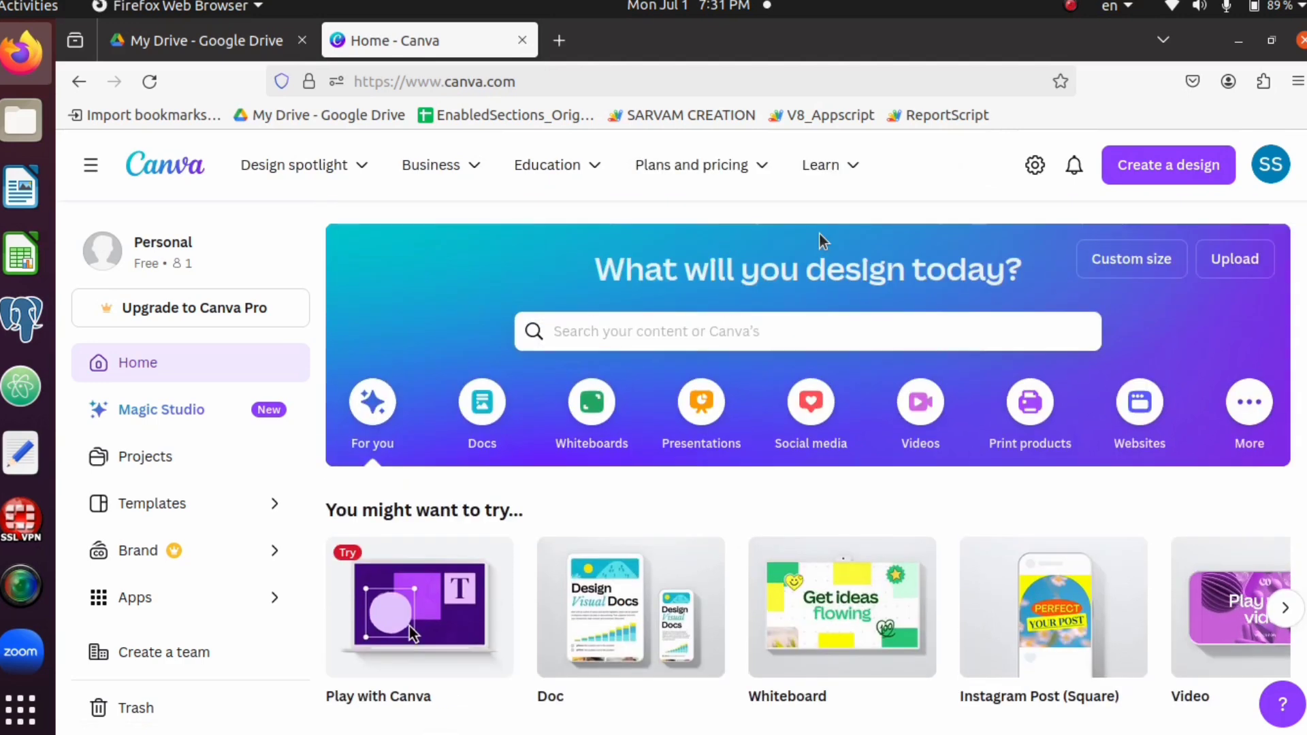
pyautogui.click(92, 171)
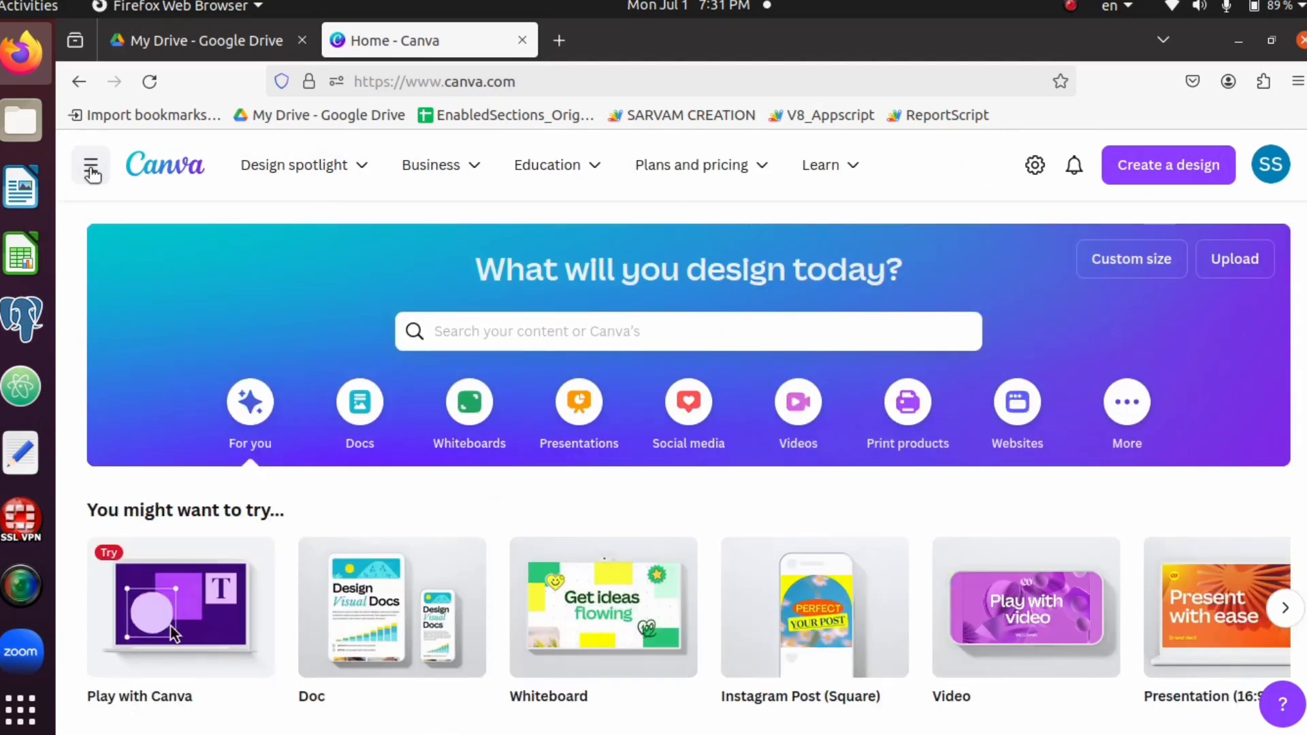
pyautogui.click(92, 172)
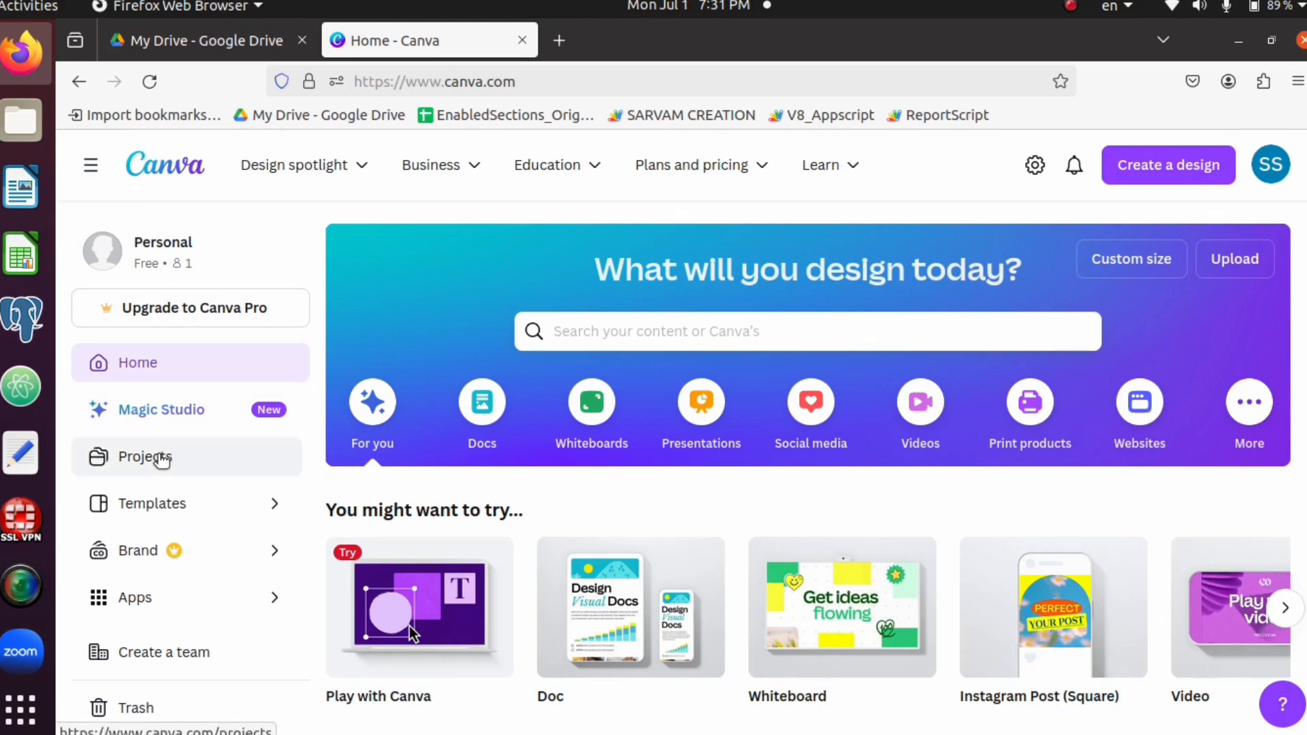
# Open the Templates gallery and browse its categories as far as the Posters and Featured Collections sections
pyautogui.click(161, 502)
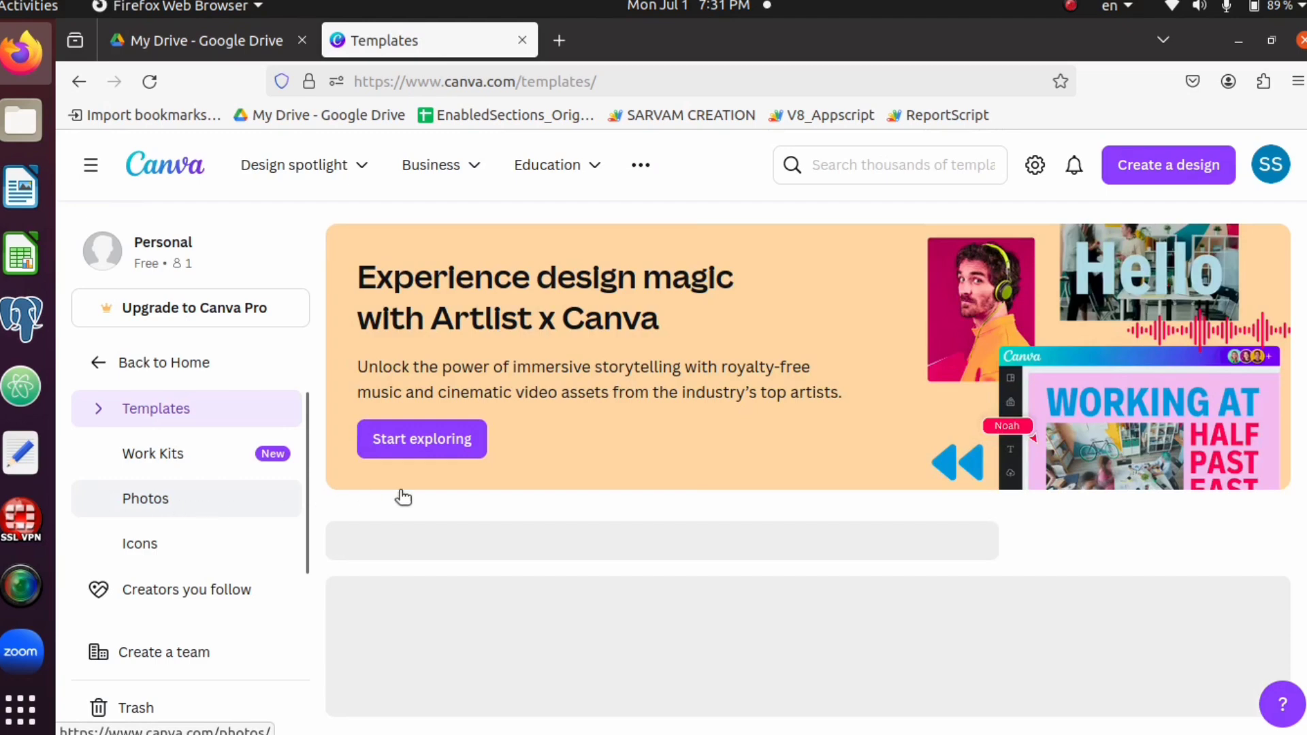
pyautogui.scroll(-4, 555, 477)
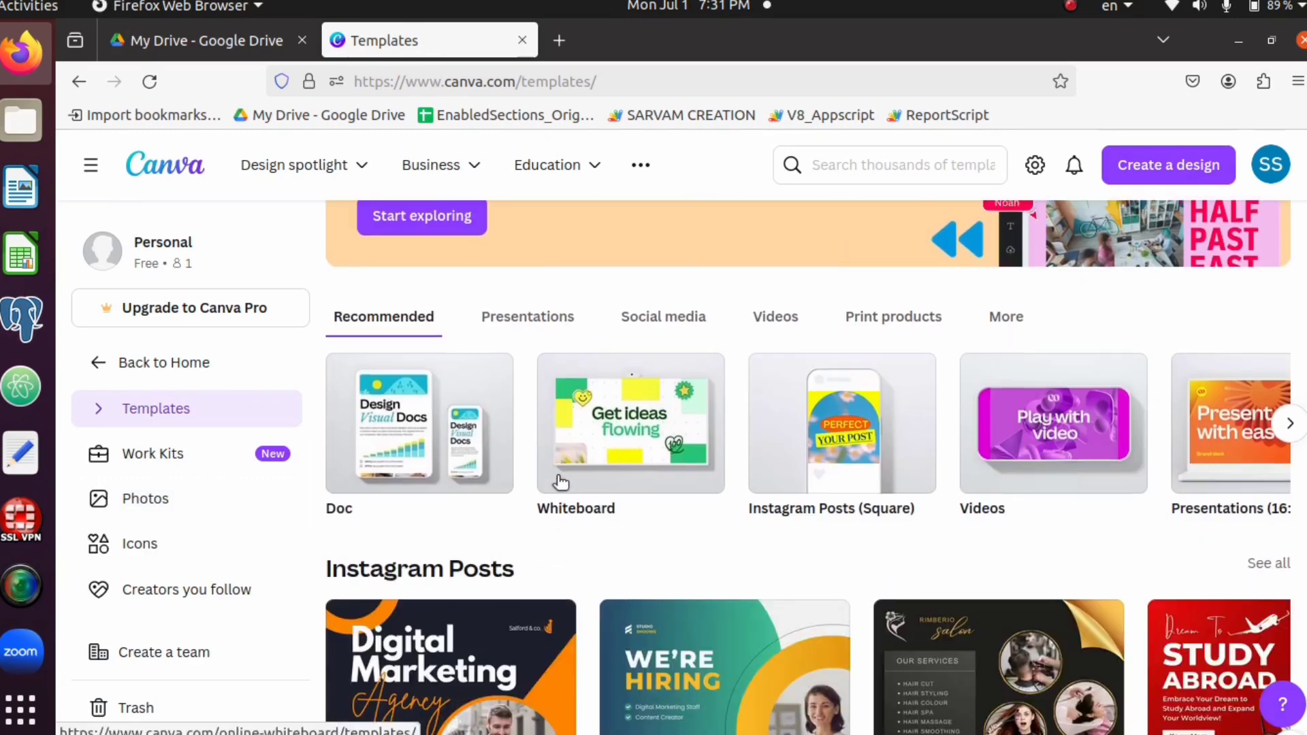
pyautogui.scroll(-6, 558, 480)
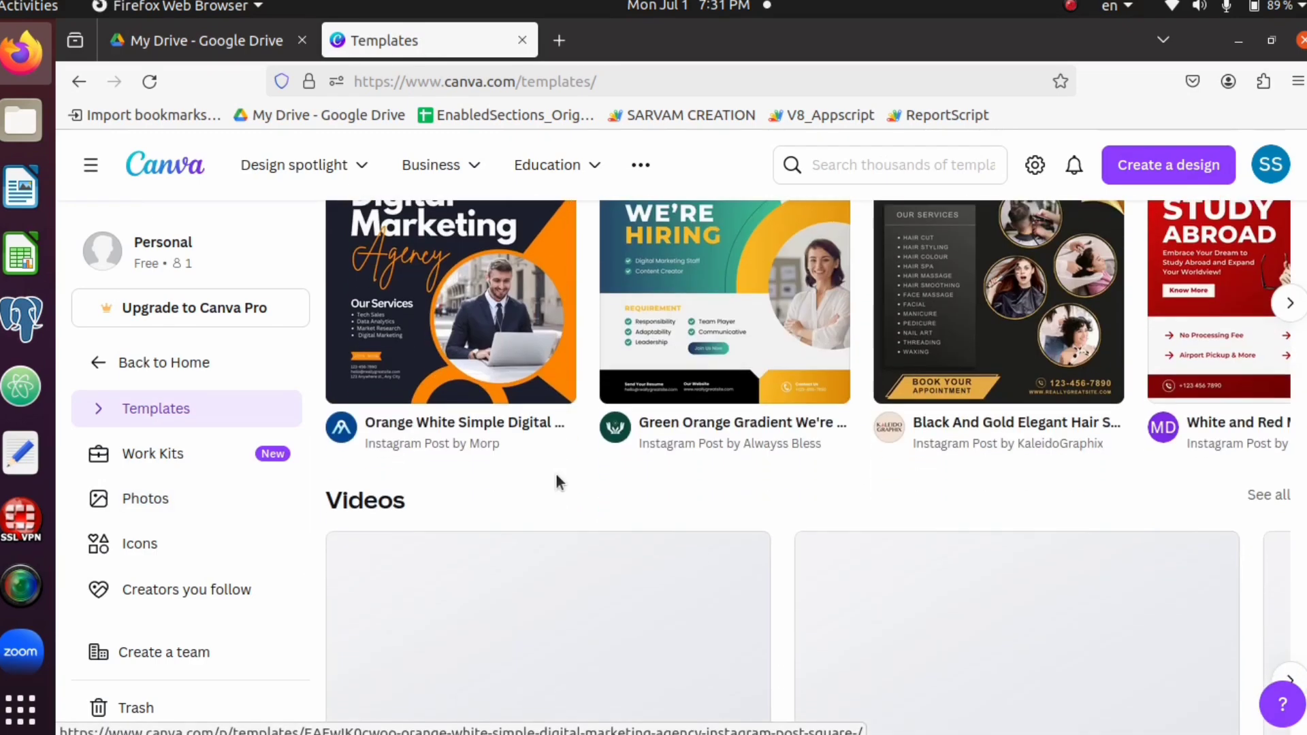
pyautogui.scroll(-13, 556, 477)
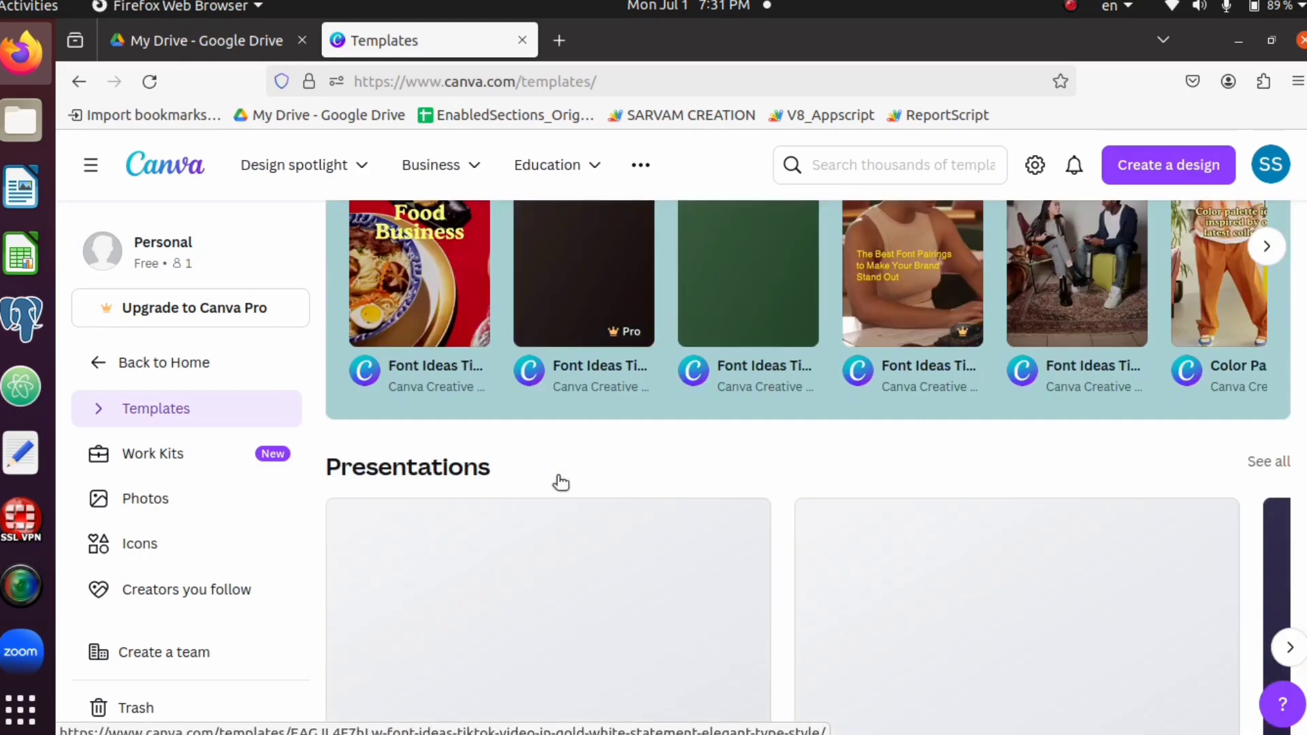
pyautogui.scroll(-8, 557, 480)
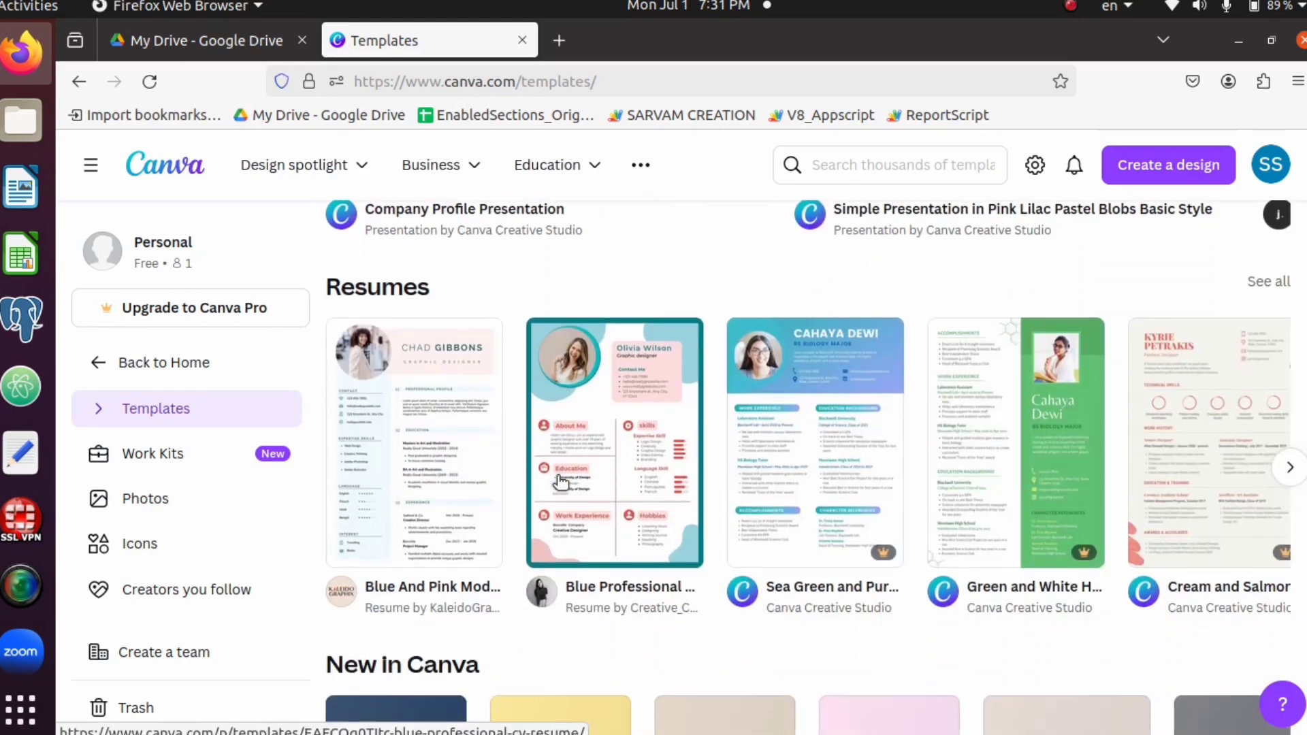
pyautogui.scroll(-3, 560, 482)
pyautogui.scroll(-3, 561, 481)
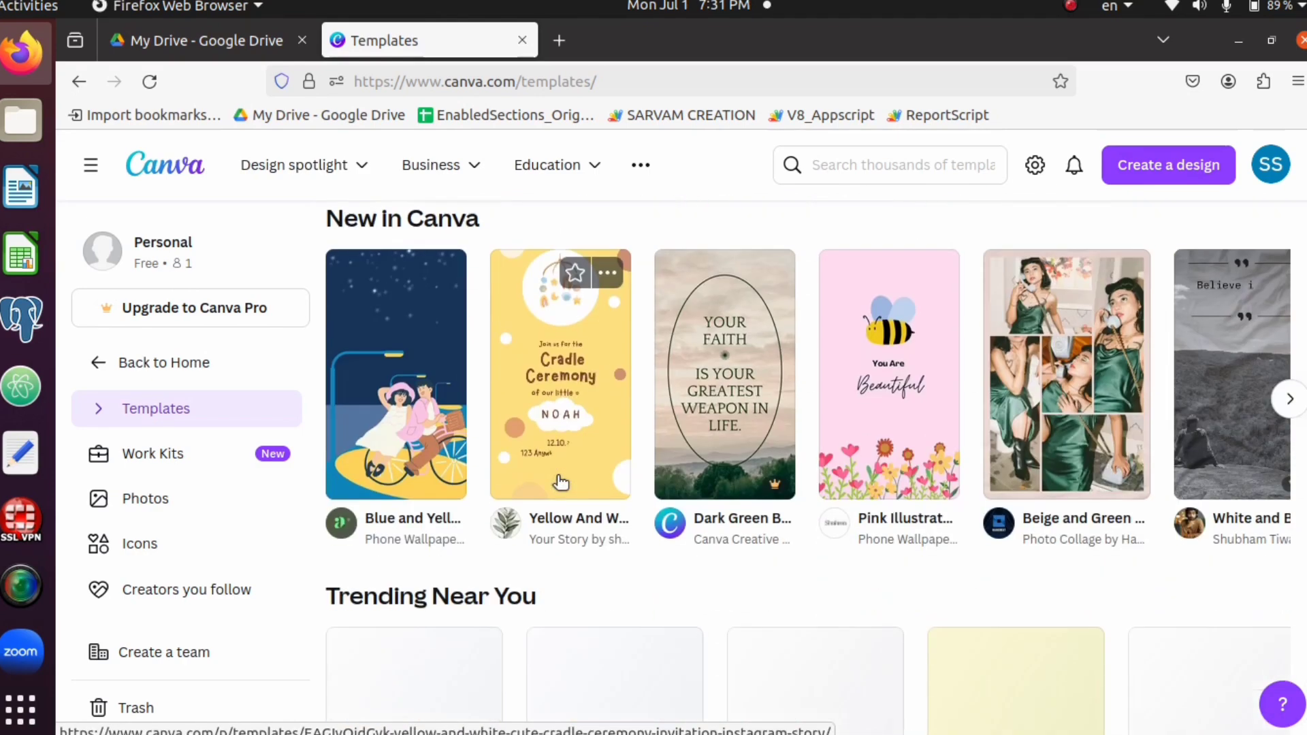
pyautogui.scroll(-3, 561, 482)
pyautogui.scroll(-6, 560, 482)
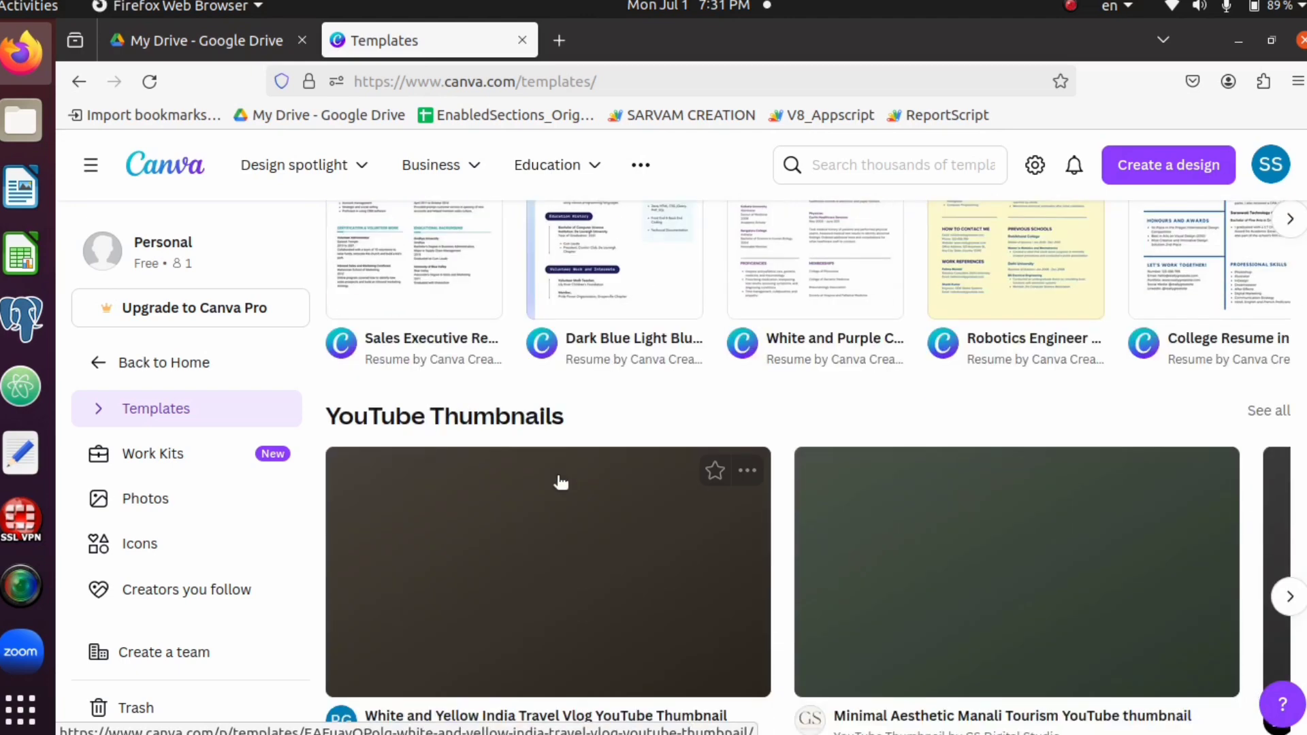
pyautogui.scroll(-6, 560, 482)
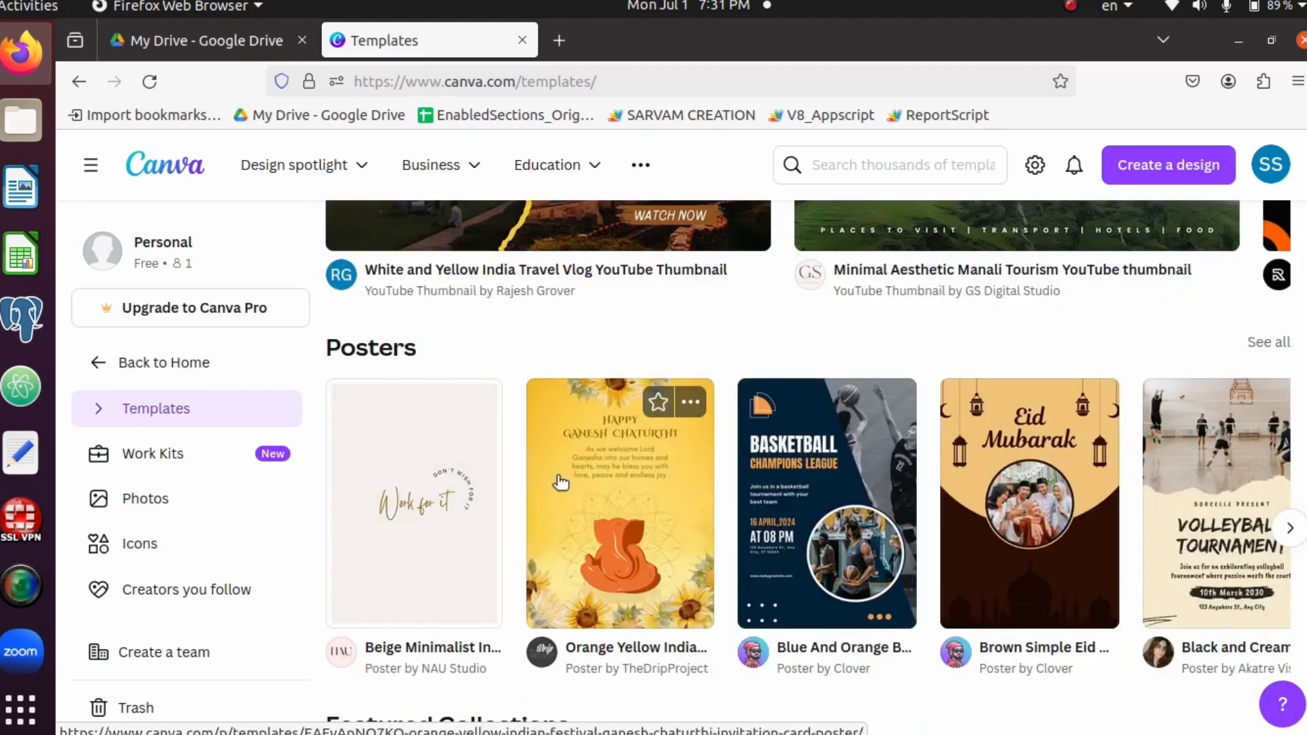
pyautogui.scroll(-3, 560, 482)
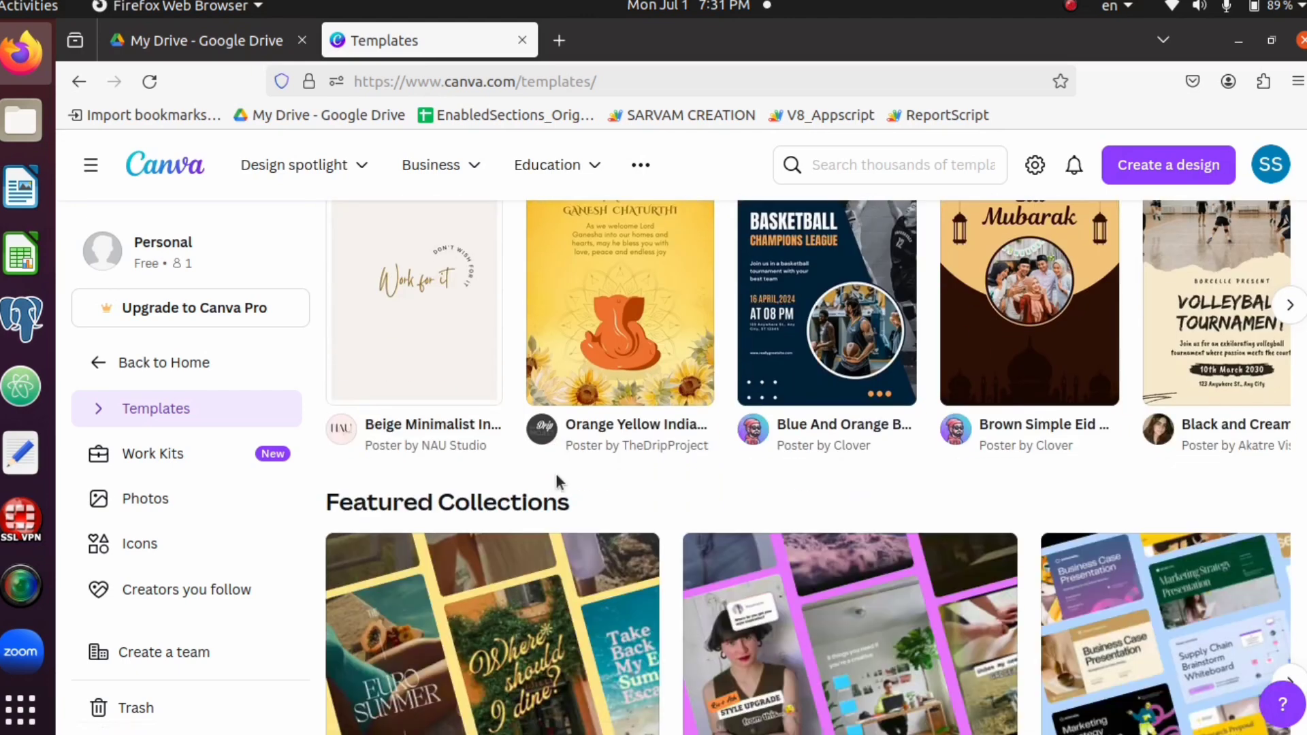
pyautogui.scroll(-3, 559, 482)
pyautogui.scroll(6, 557, 481)
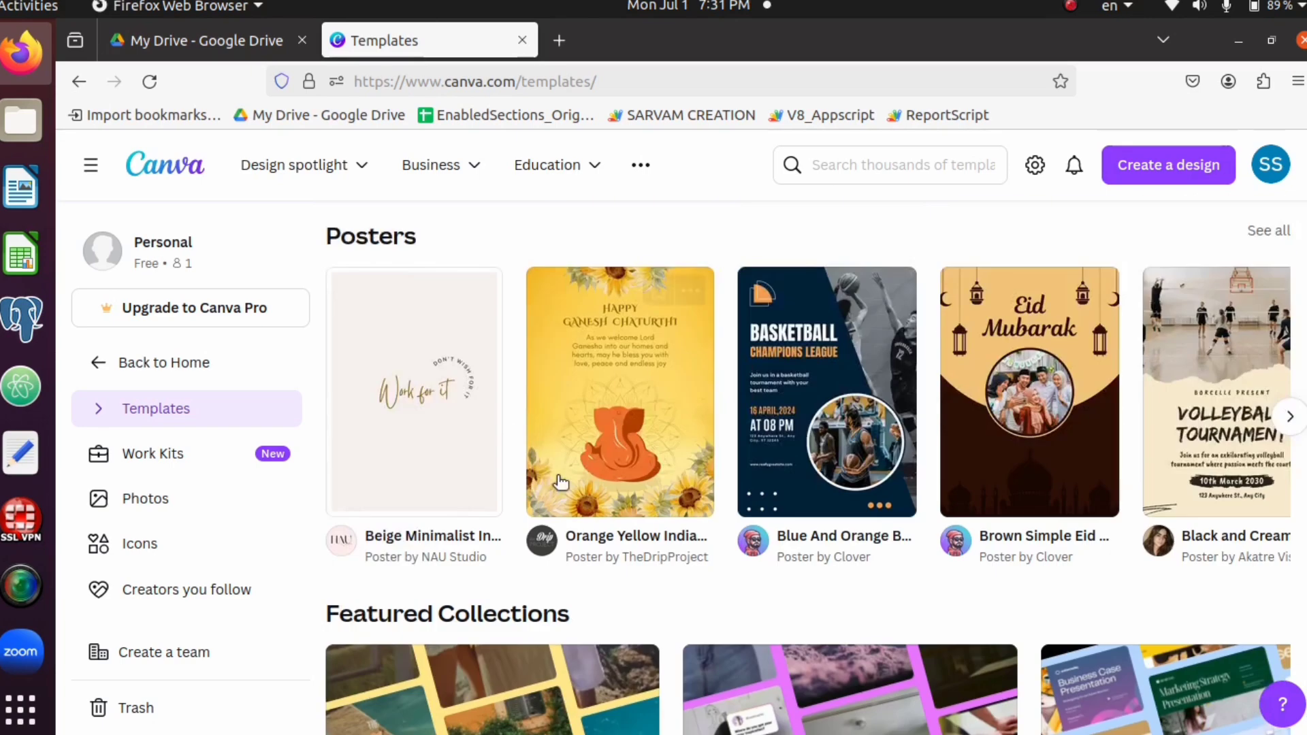
# Customise the Orange Yellow Indian Festival Ganesh Chaturthi Invitation card Poster template and skip the editor tour
pyautogui.click(616, 385)
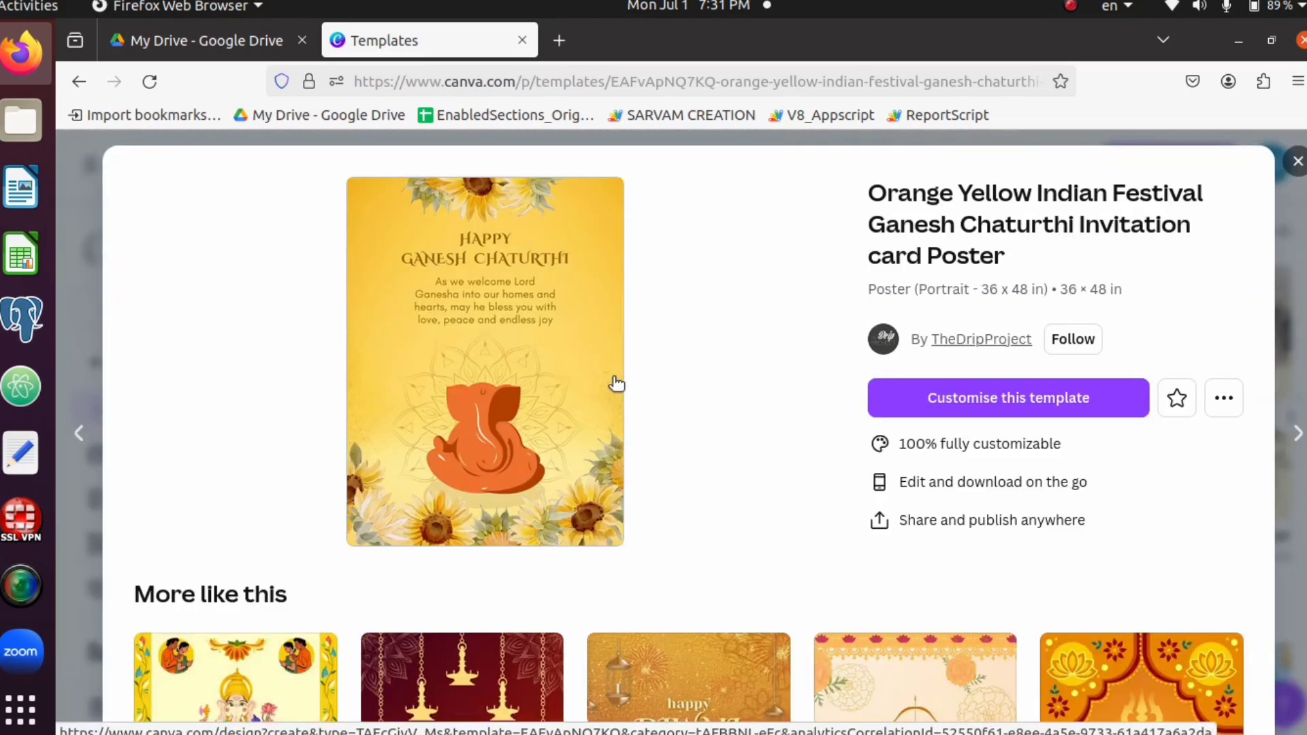
pyautogui.click(1008, 404)
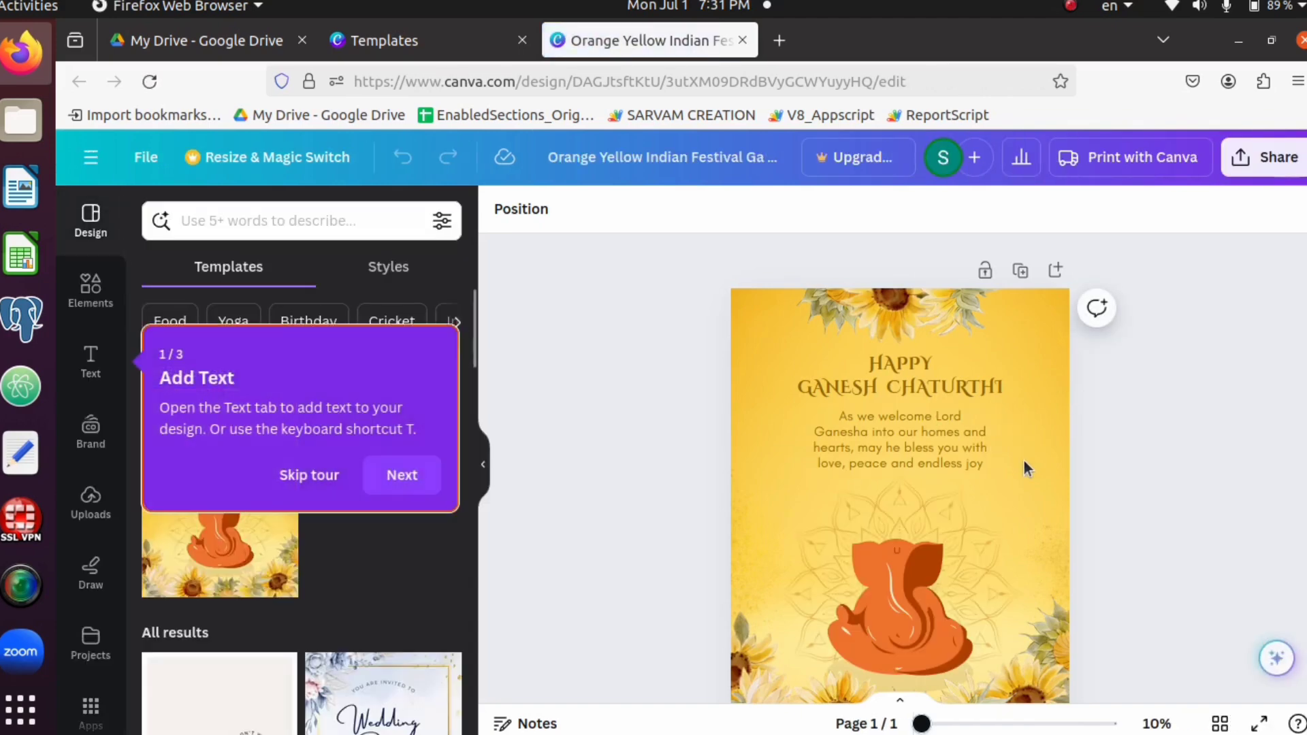
pyautogui.click(300, 477)
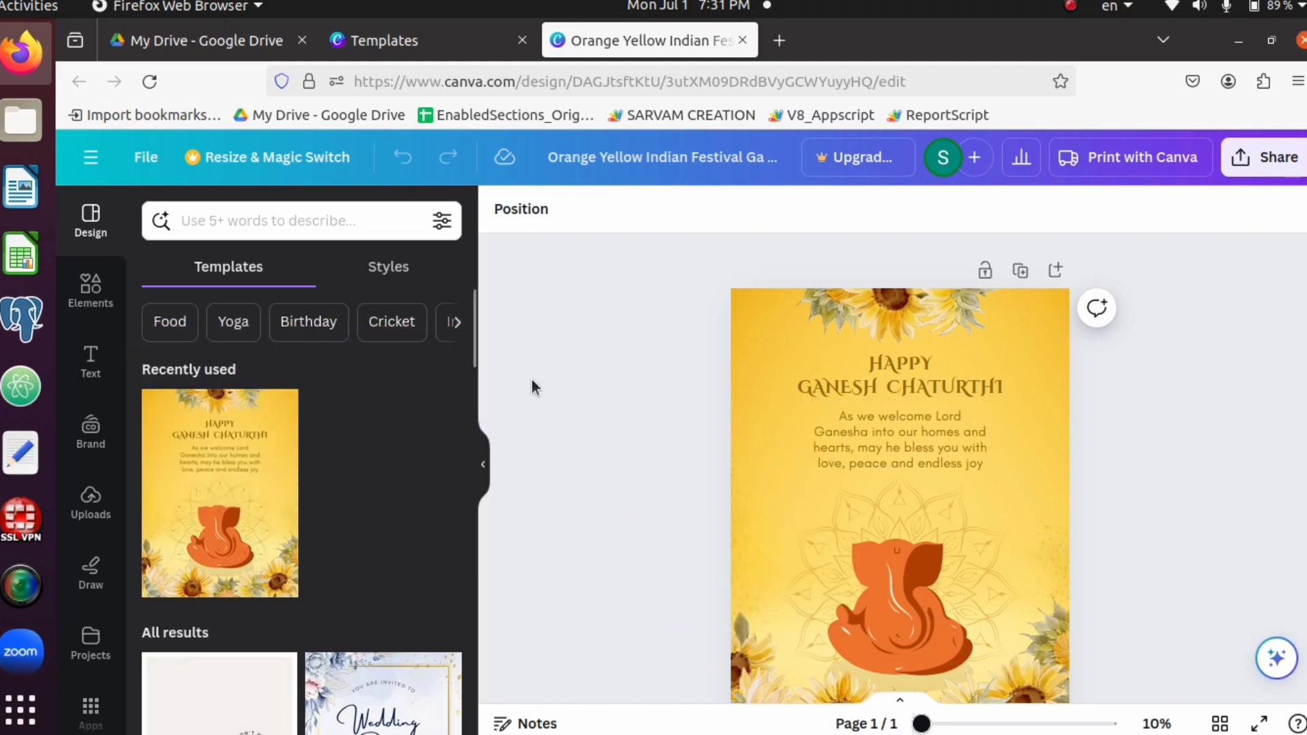
# Delete the "Happy Ganesh Chaturthi" heading and the welcome message below it from the poster
pyautogui.scroll(-1, 599, 395)
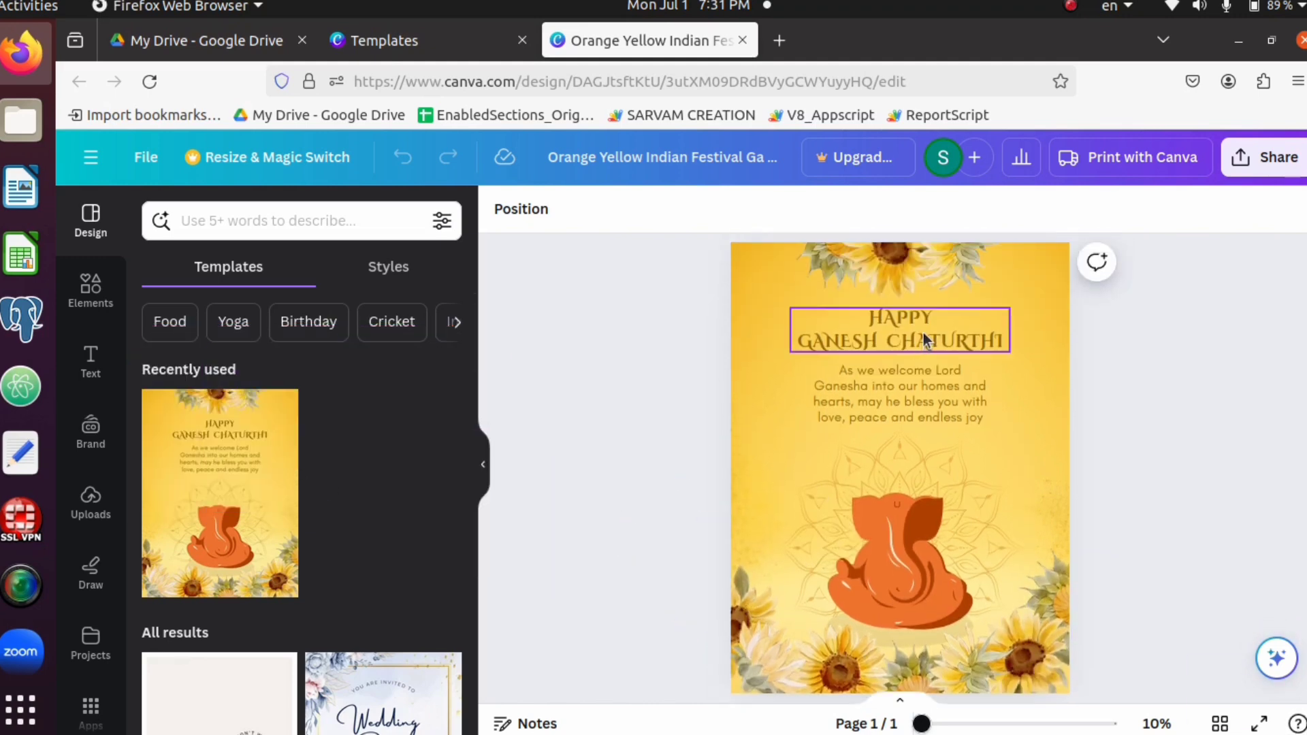
pyautogui.click(924, 333)
pyautogui.press('Delete')
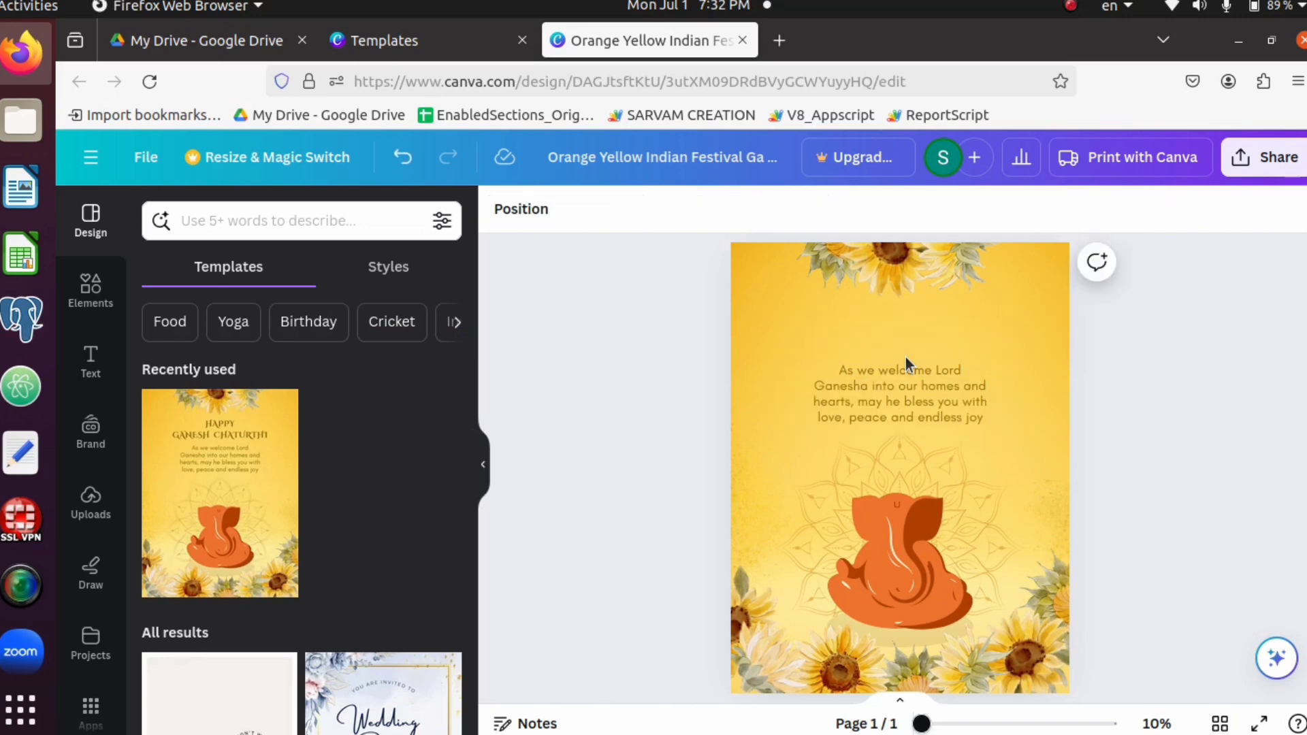
pyautogui.click(896, 395)
pyautogui.press('Delete')
# Try purple, violet and dark grey for the Ganesha figure's main orange colour, settling on the light orange default solid colour
pyautogui.click(900, 535)
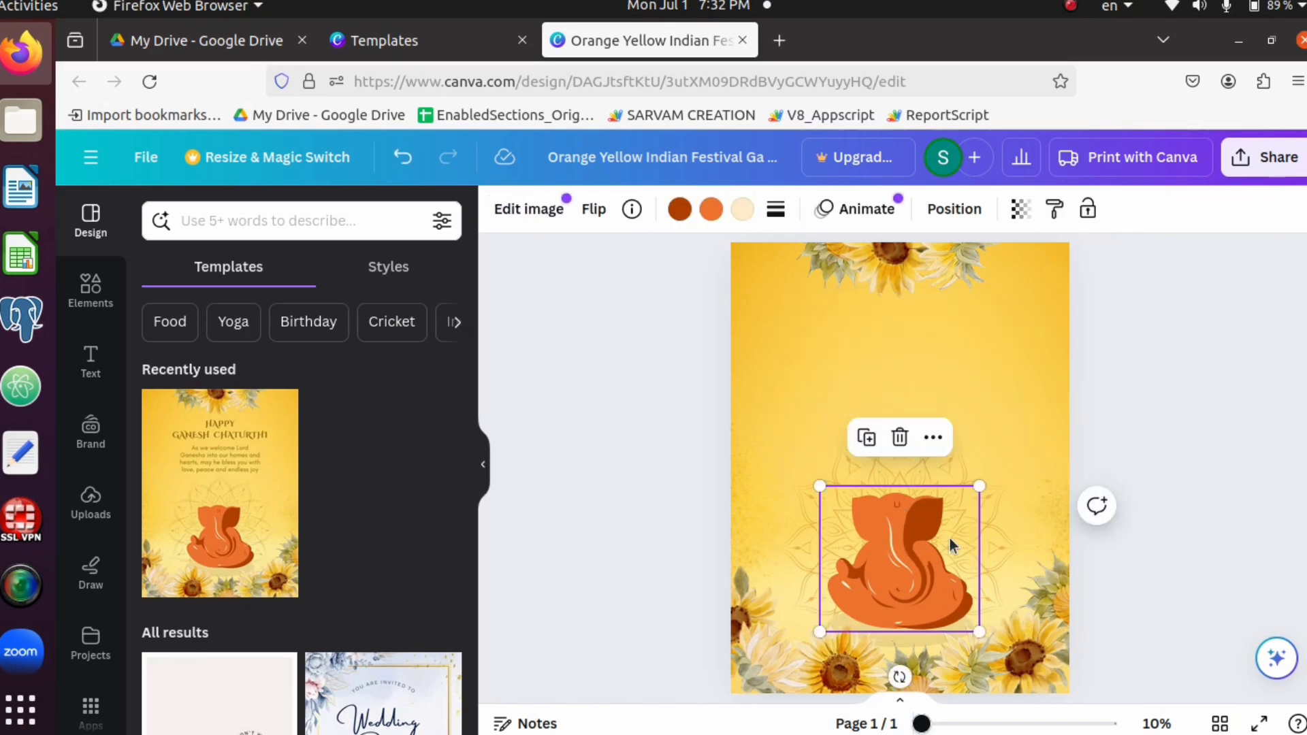
pyautogui.click(711, 208)
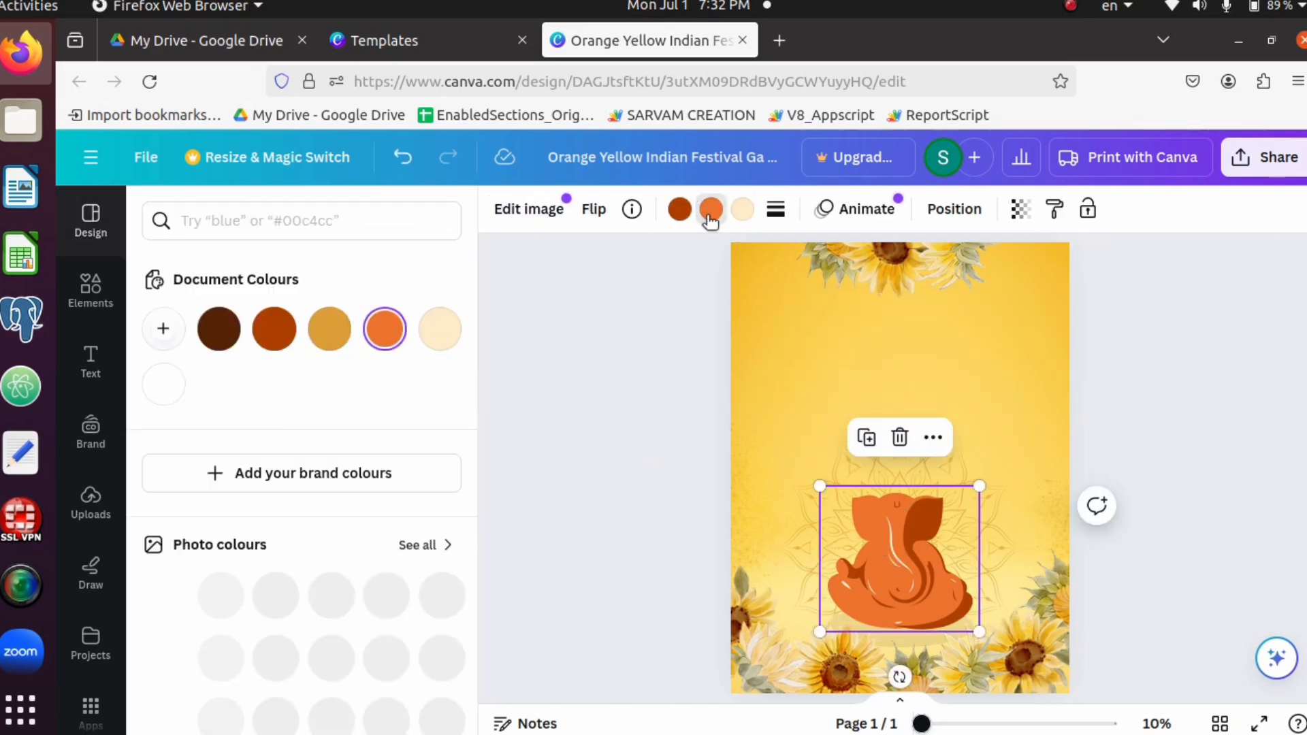
pyautogui.scroll(-5, 332, 487)
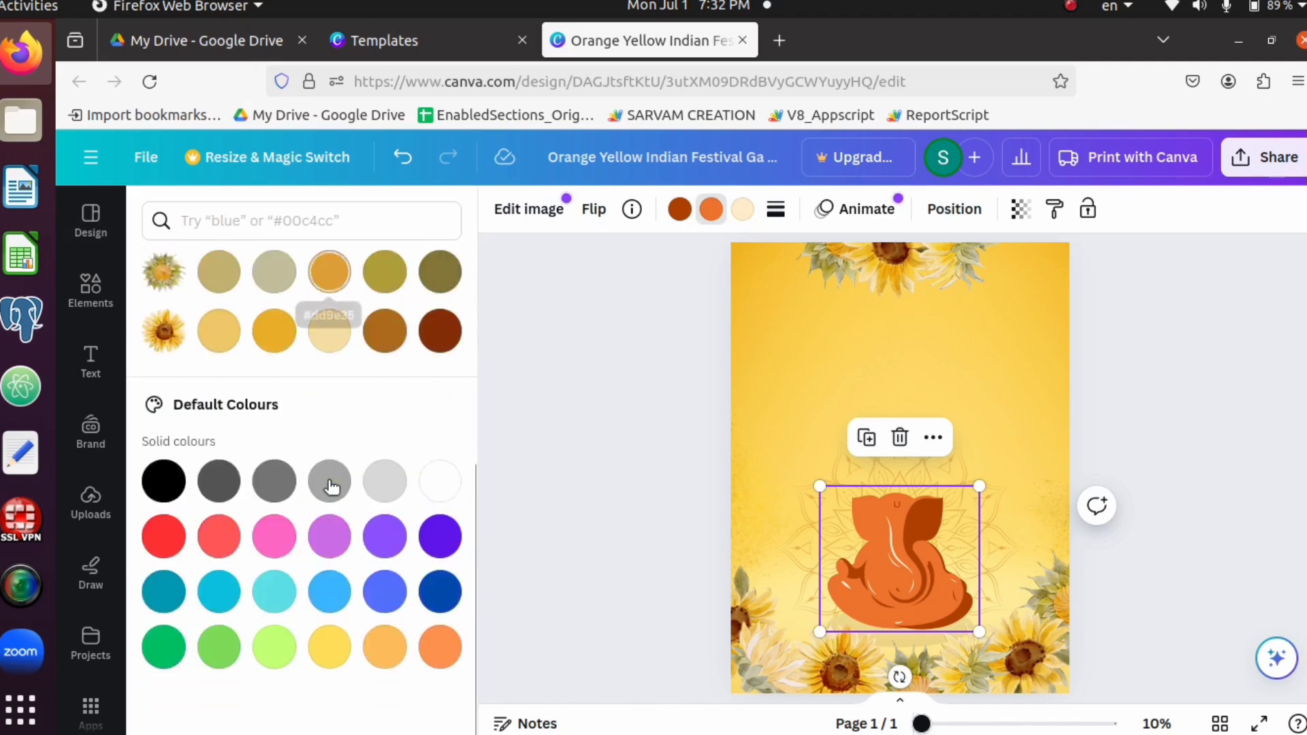
pyautogui.click(440, 537)
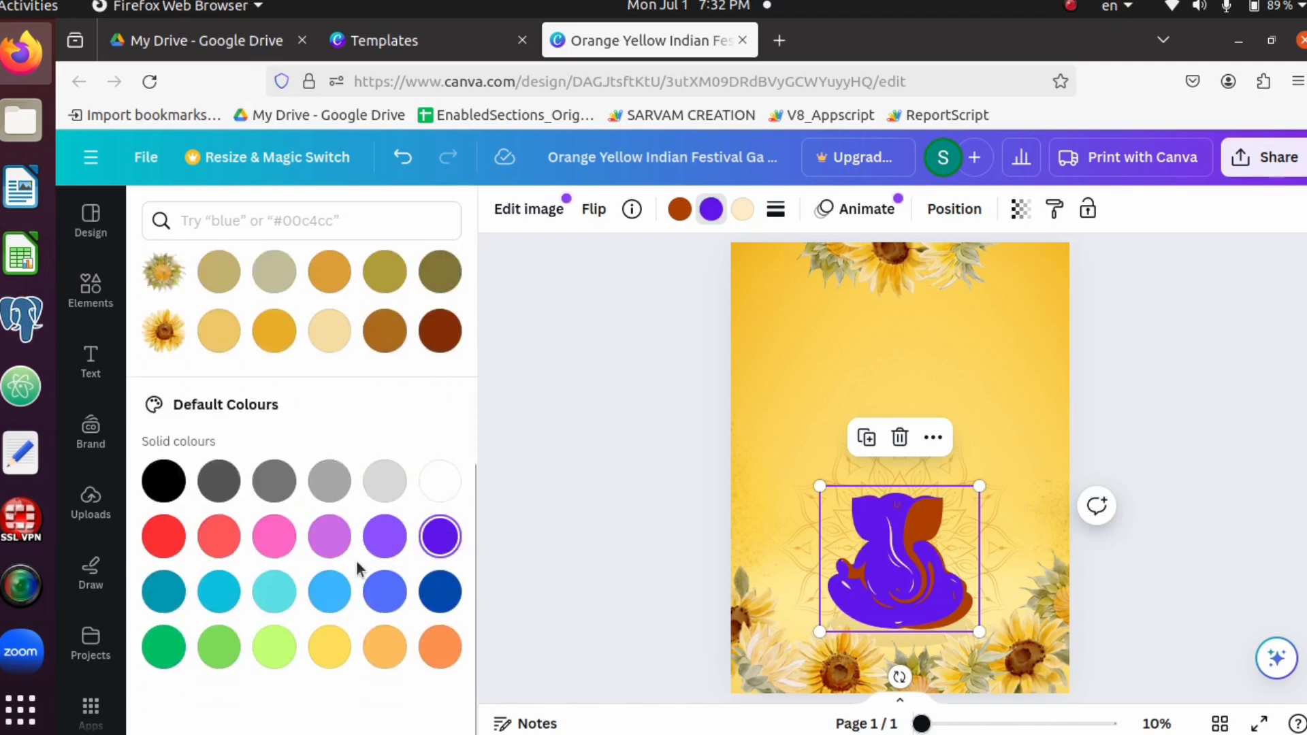
pyautogui.click(386, 542)
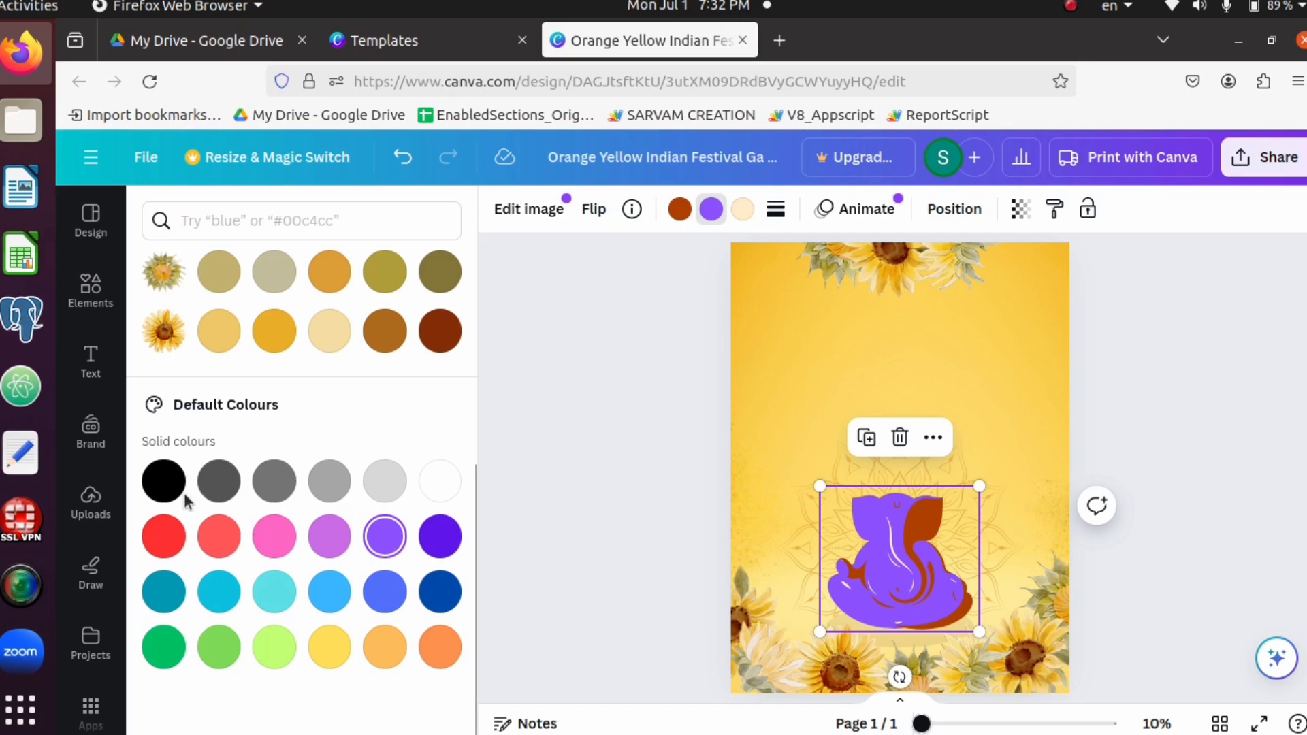
pyautogui.click(221, 485)
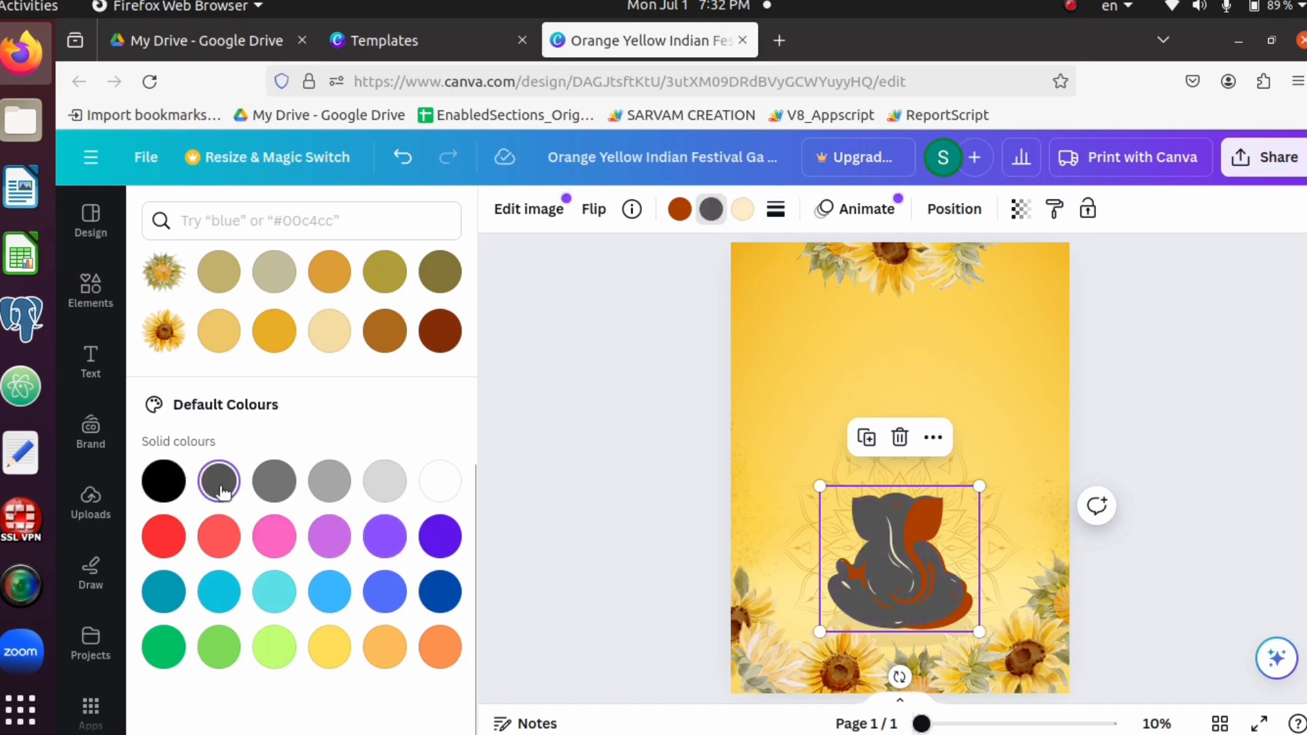
pyautogui.click(438, 645)
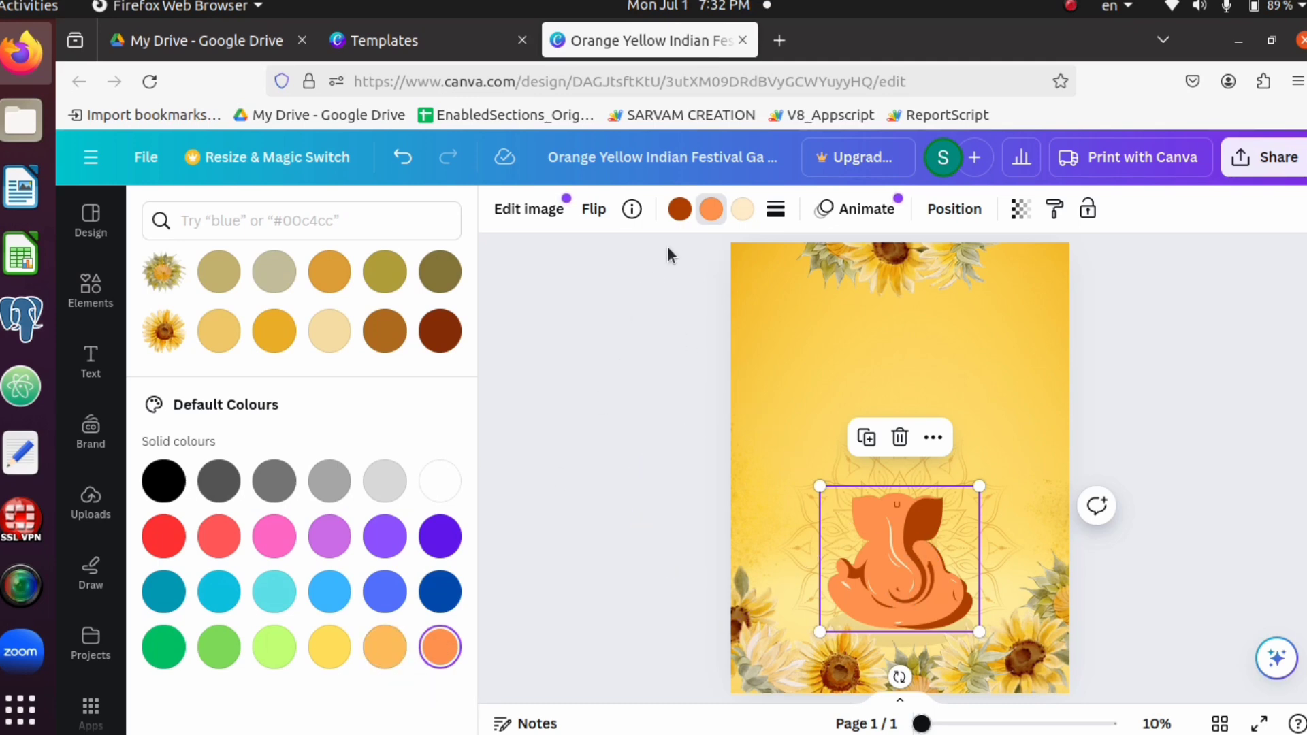
# Try magenta for the Ganesha figure's dark orange-brown shading, settling on the bright red default solid colour
pyautogui.click(679, 209)
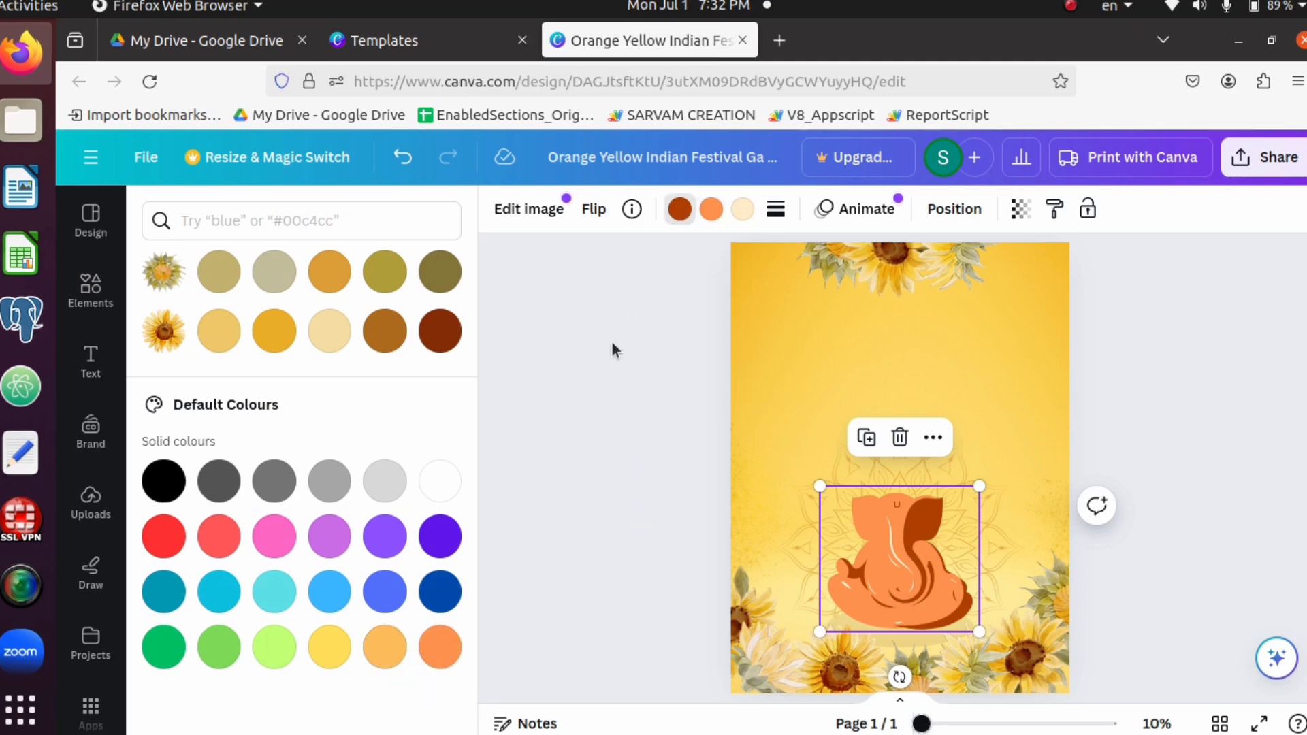
pyautogui.click(337, 546)
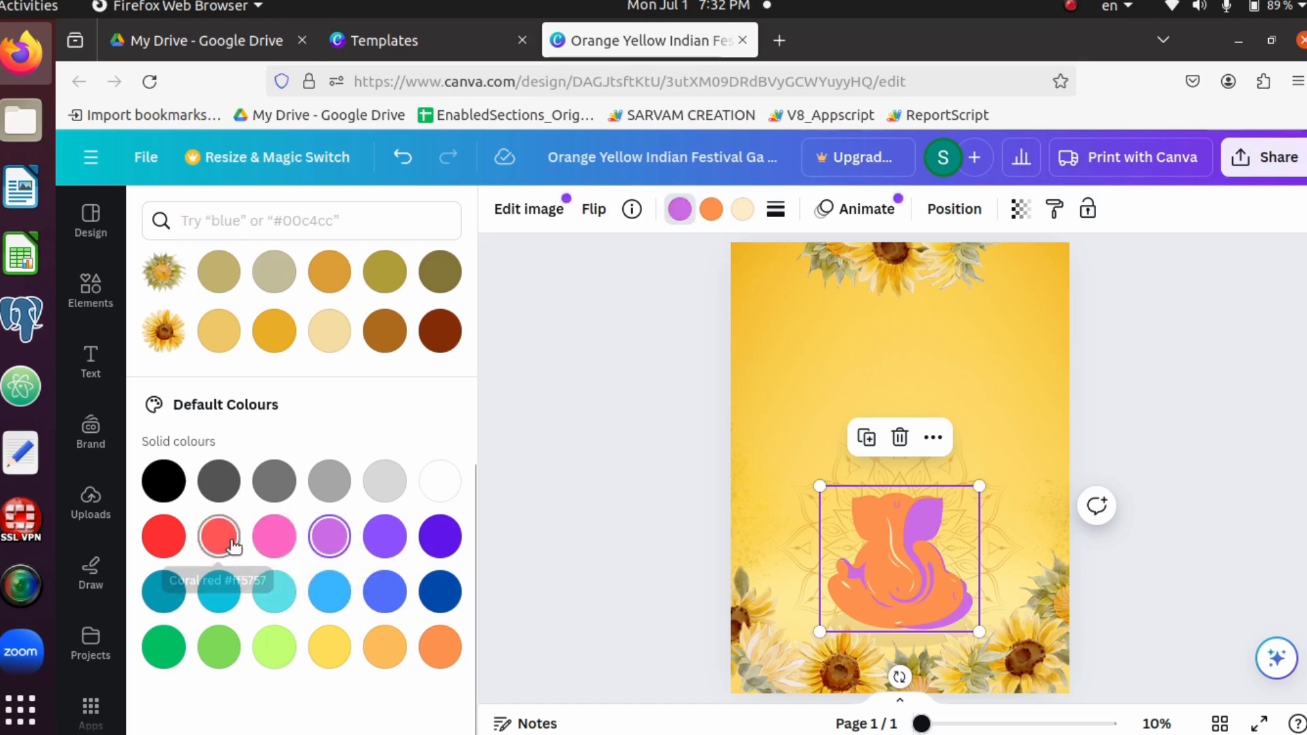
pyautogui.click(179, 545)
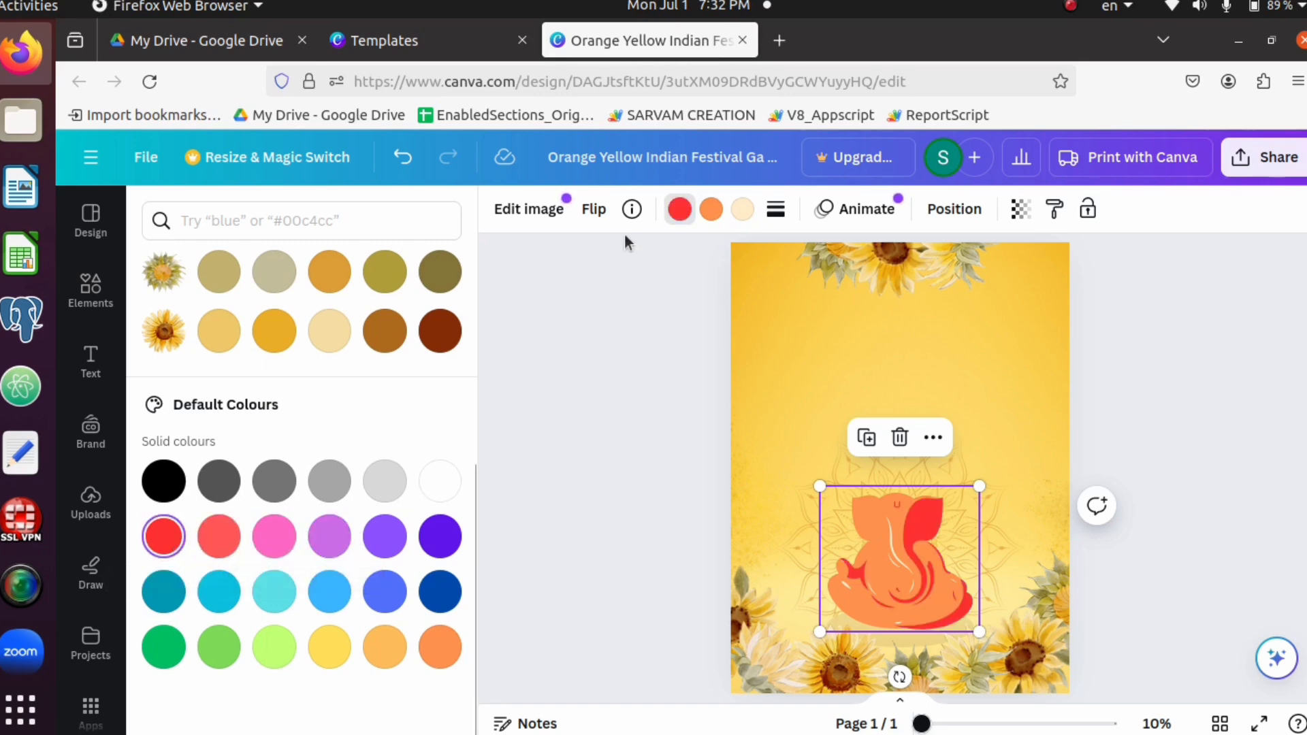
# Try bright red, turquoise and dark violet for the Ganesha figure's cream highlights, settling on the default solid colour Orange #ff914d
pyautogui.click(745, 211)
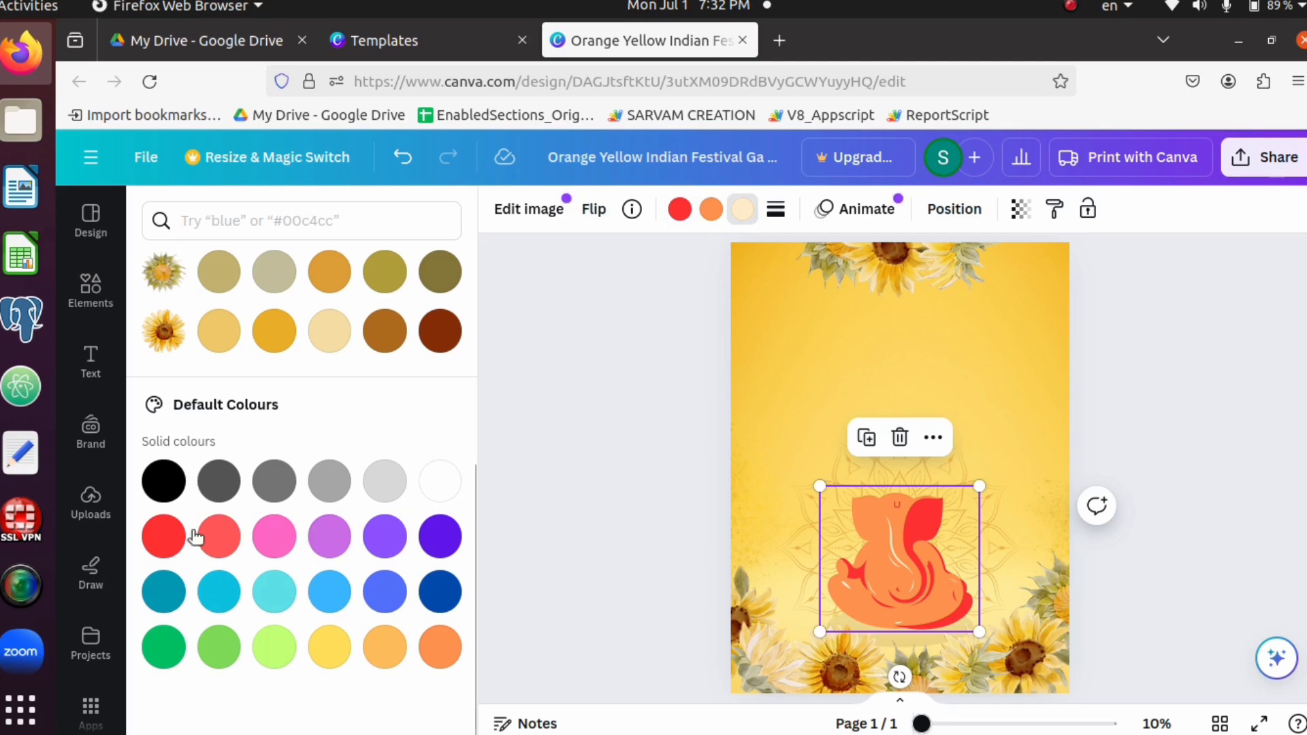
pyautogui.click(169, 540)
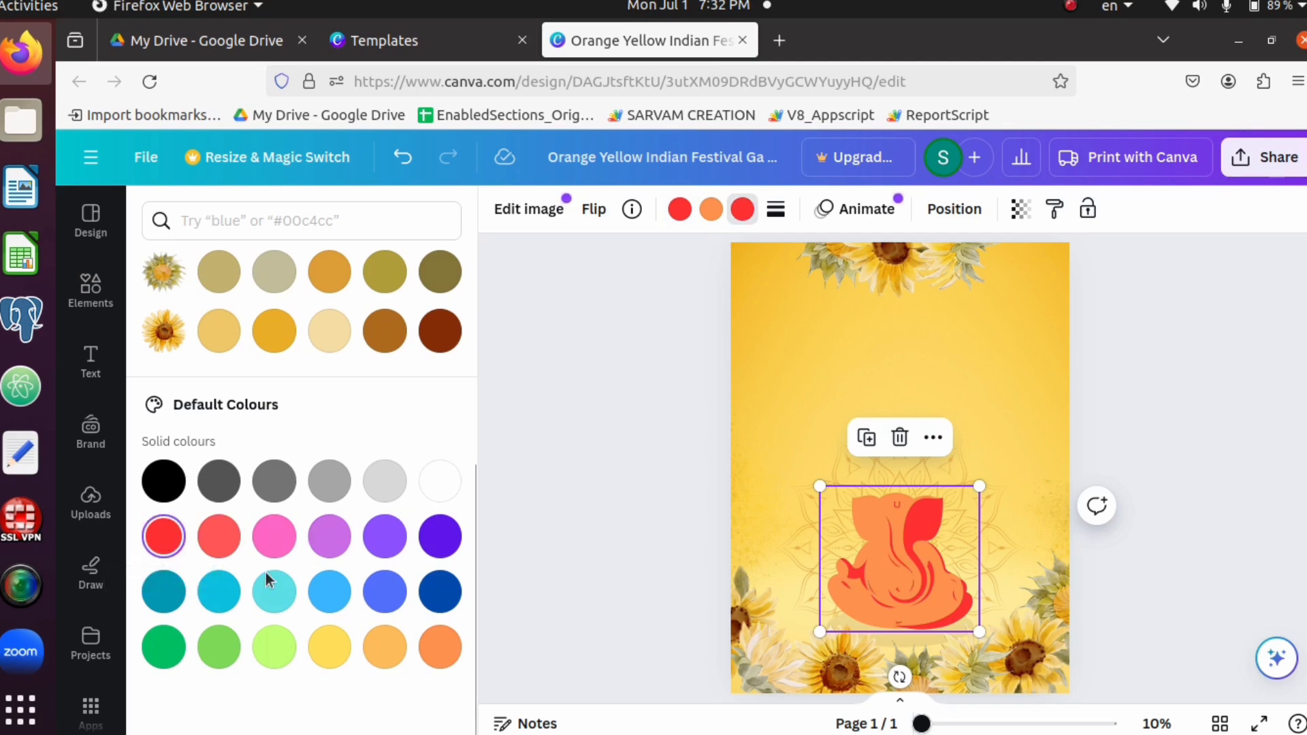
pyautogui.click(223, 592)
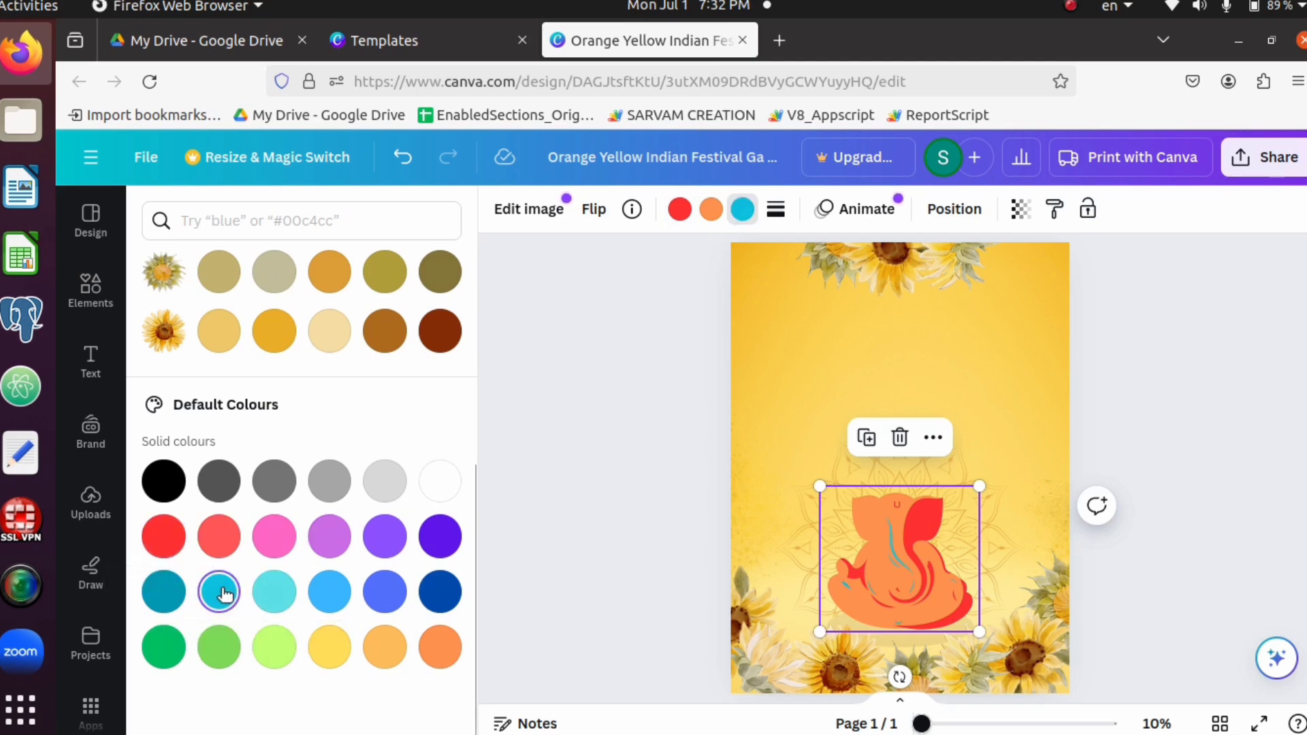
pyautogui.click(433, 542)
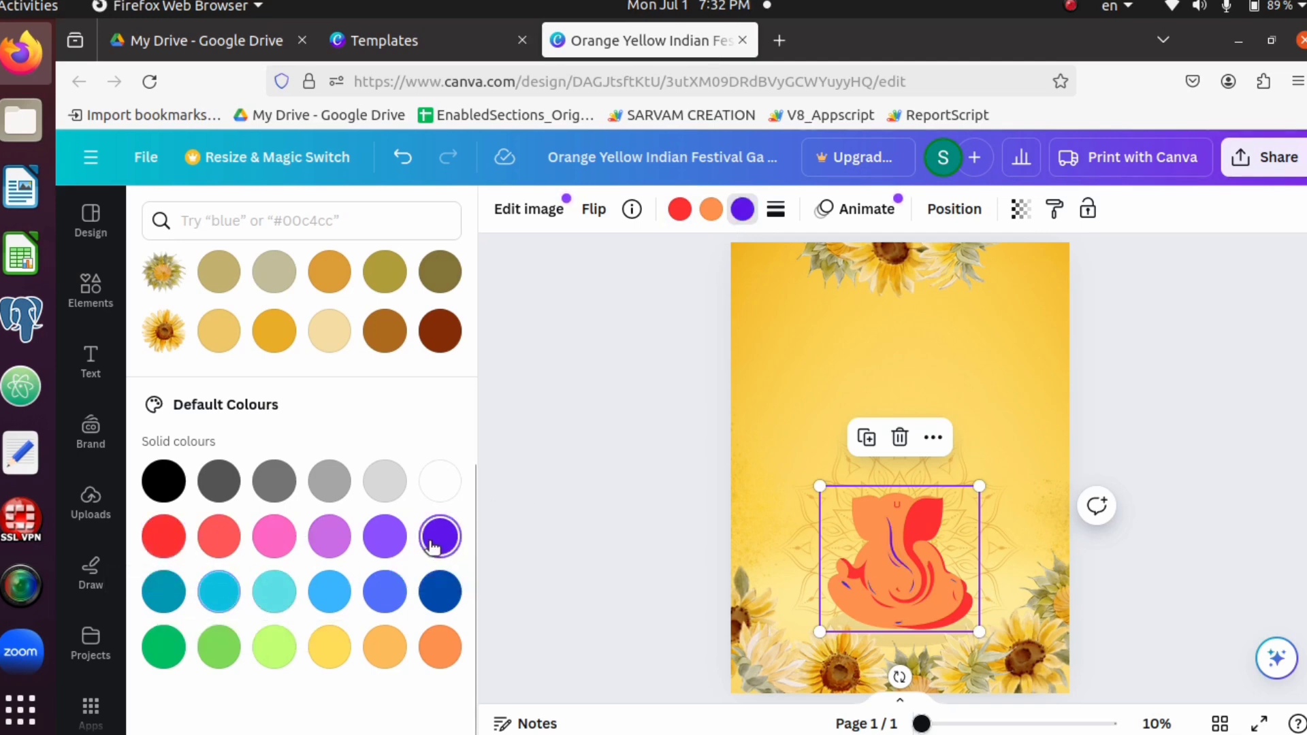
pyautogui.click(444, 653)
pyautogui.press('Escape')
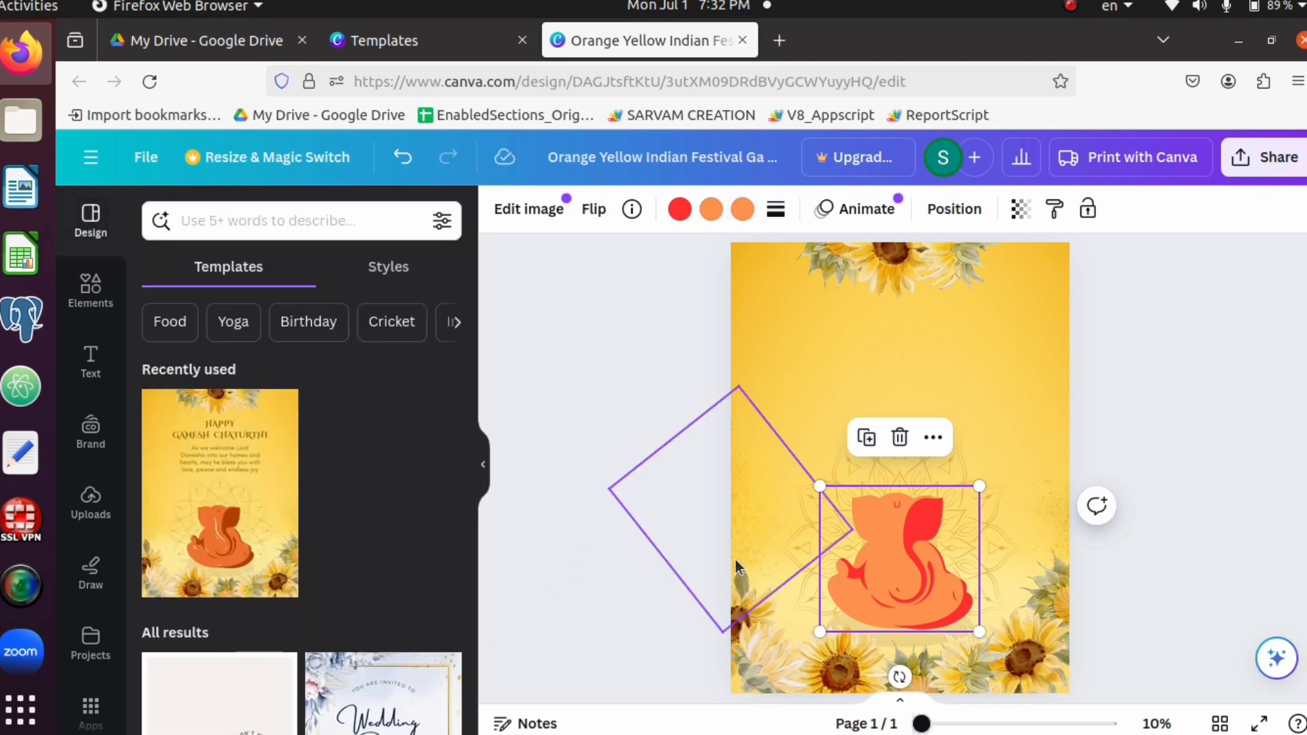
pyautogui.click(648, 525)
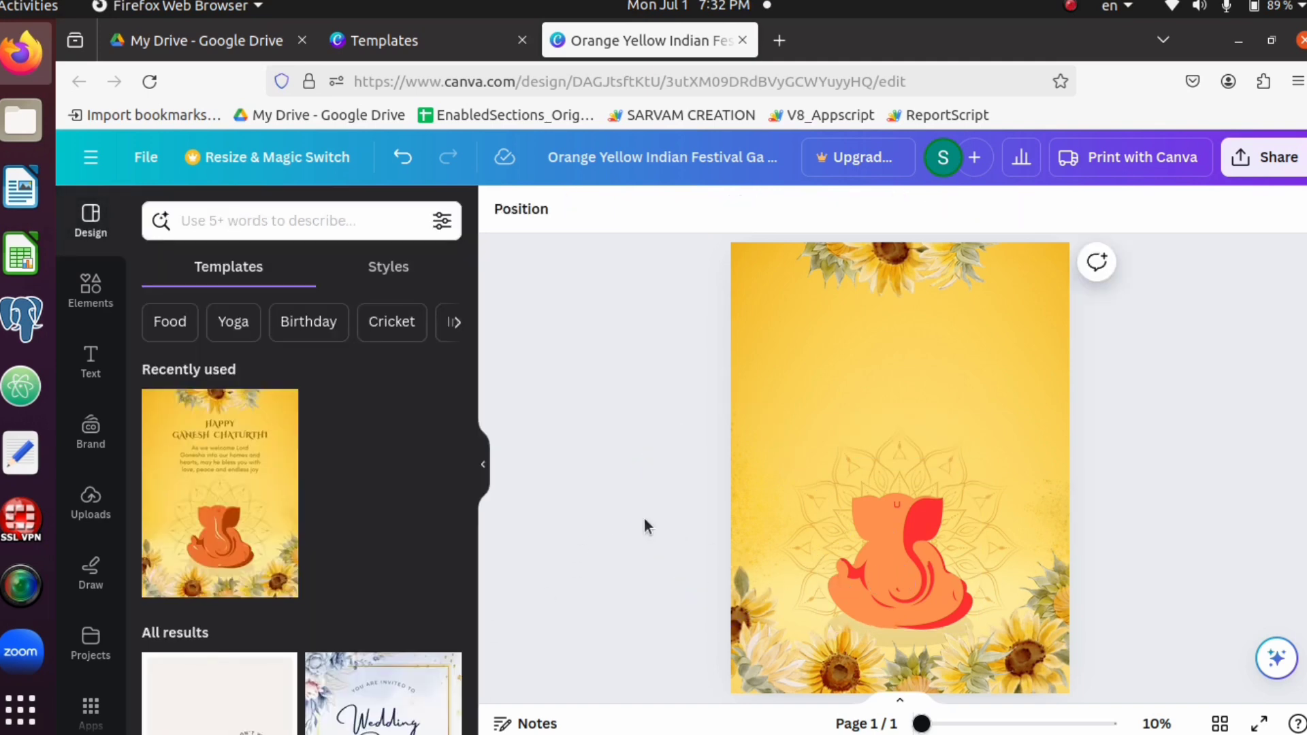
# Move the sunflower from the poster's top centre down to the open area above and left of the Ganesha figure
pyautogui.click(911, 574)
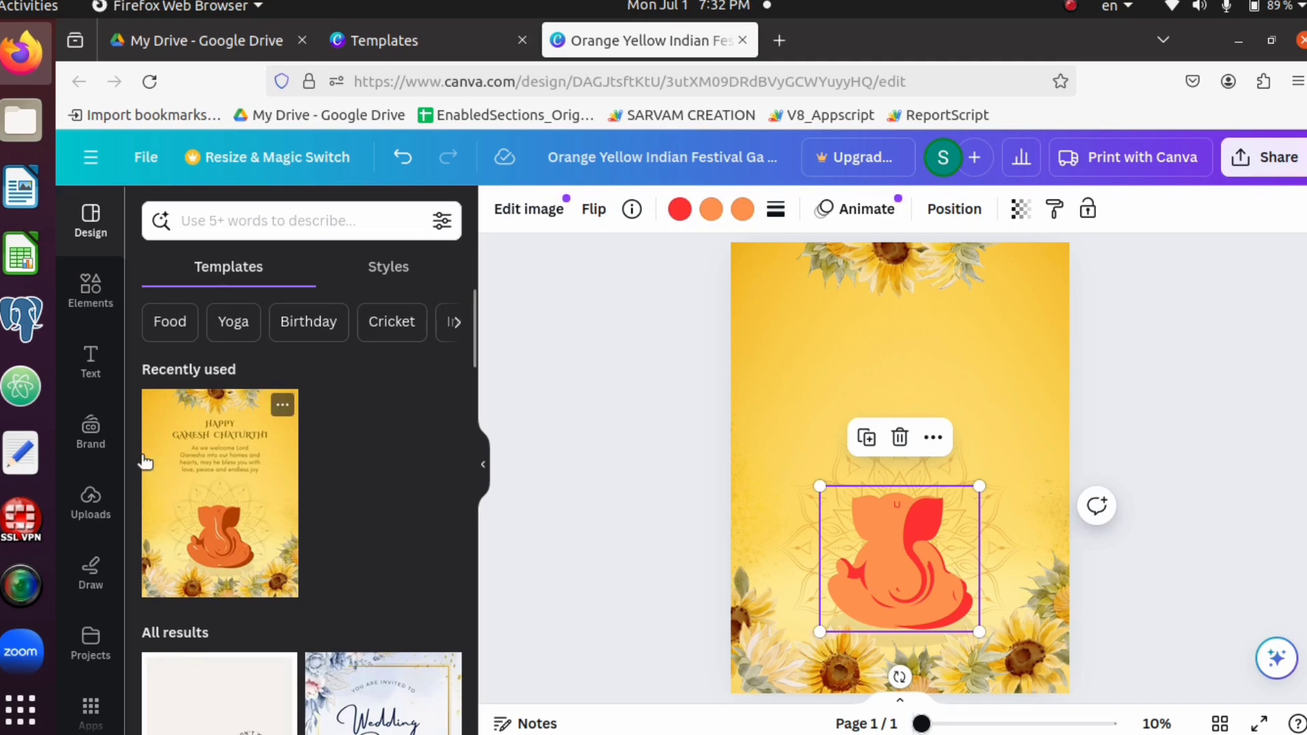
pyautogui.scroll(2, 802, 410)
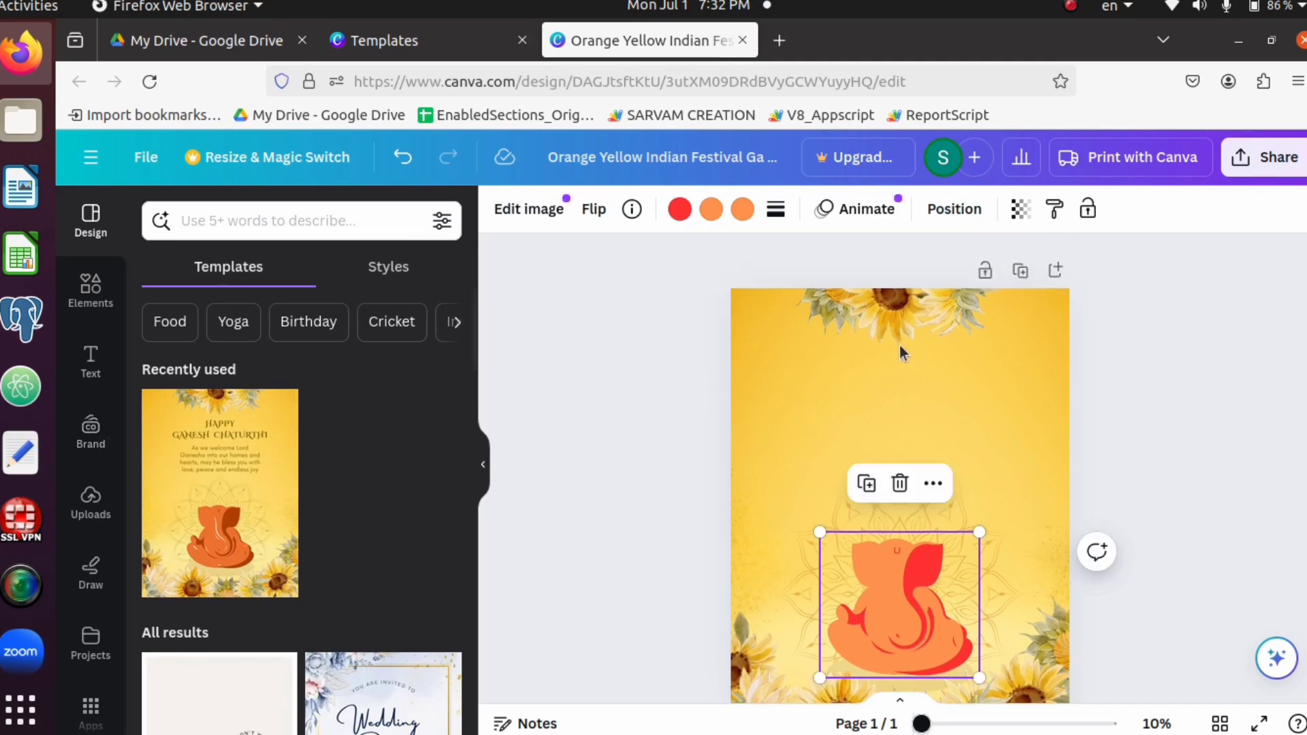
pyautogui.click(896, 331)
pyautogui.moveTo(896, 329); pyautogui.dragTo(790, 493)
pyautogui.click(680, 472)
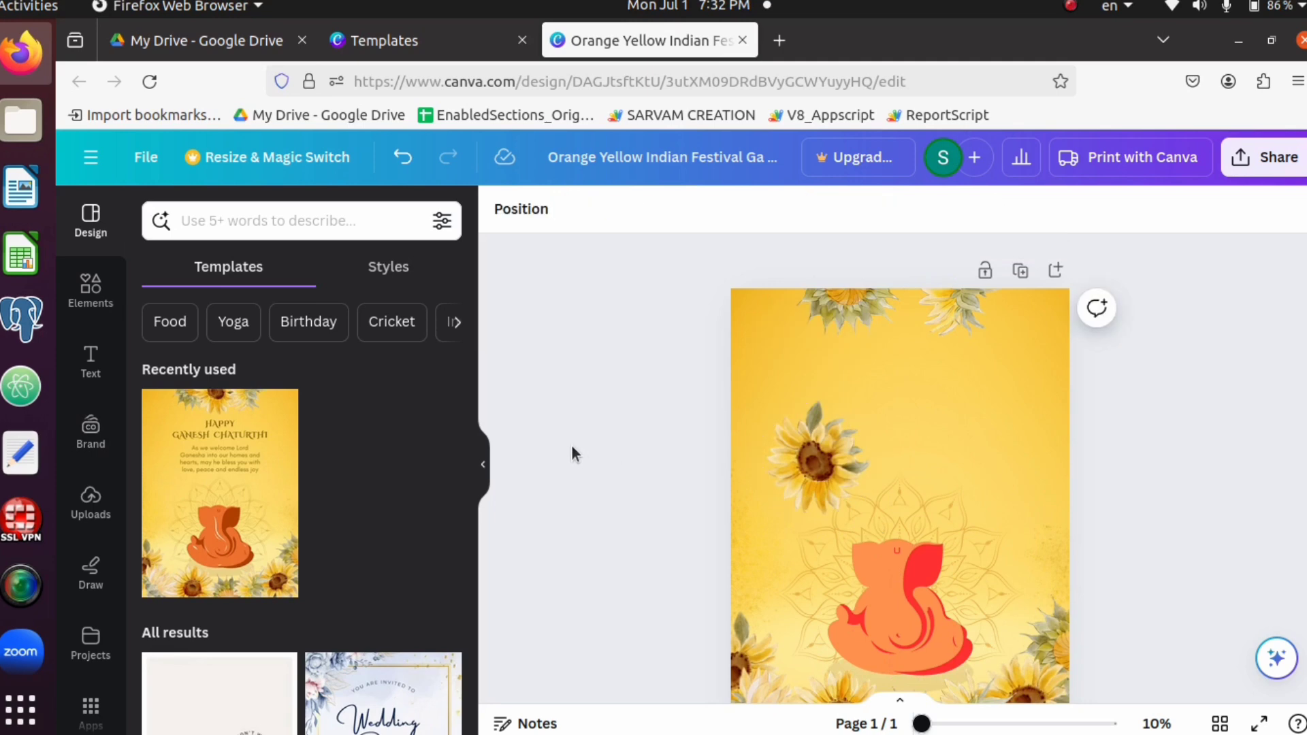
# Upload the IMG-20230710-WA0002 removebg image from the BG Removed pictures folder on the external drive
pyautogui.click(92, 502)
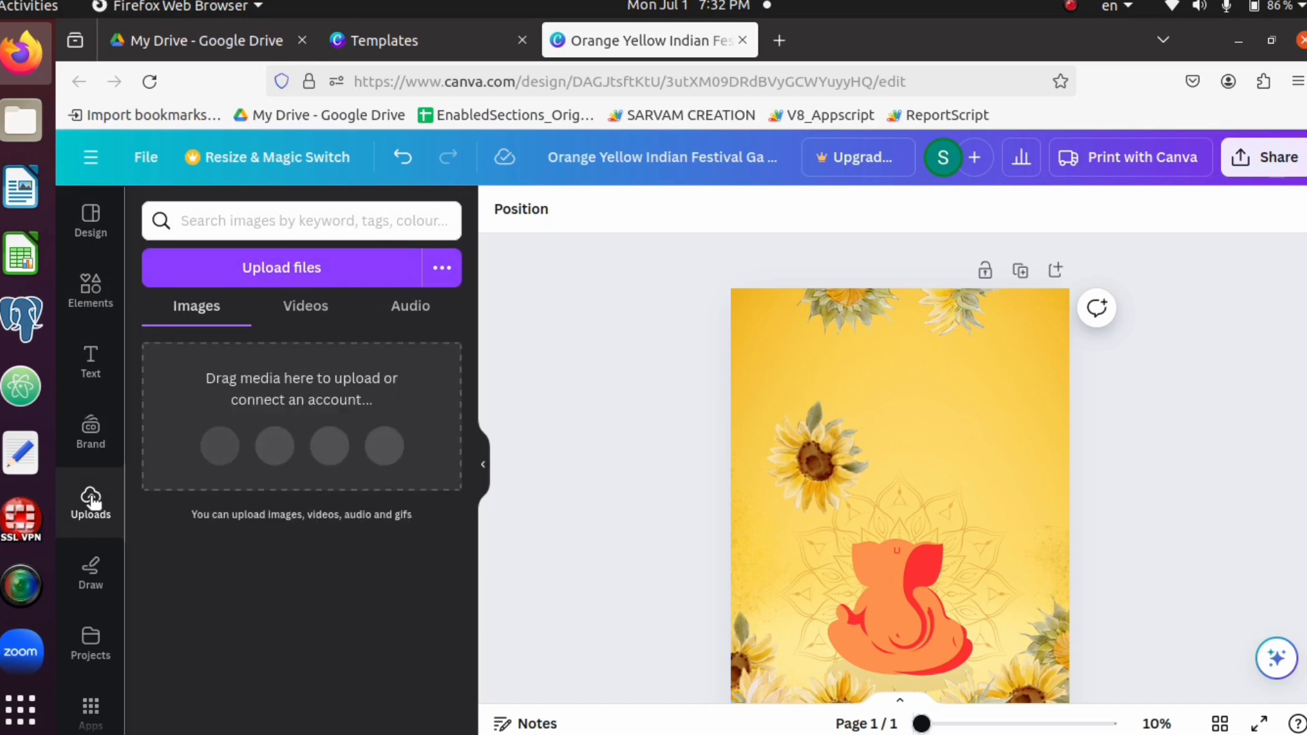
pyautogui.click(276, 268)
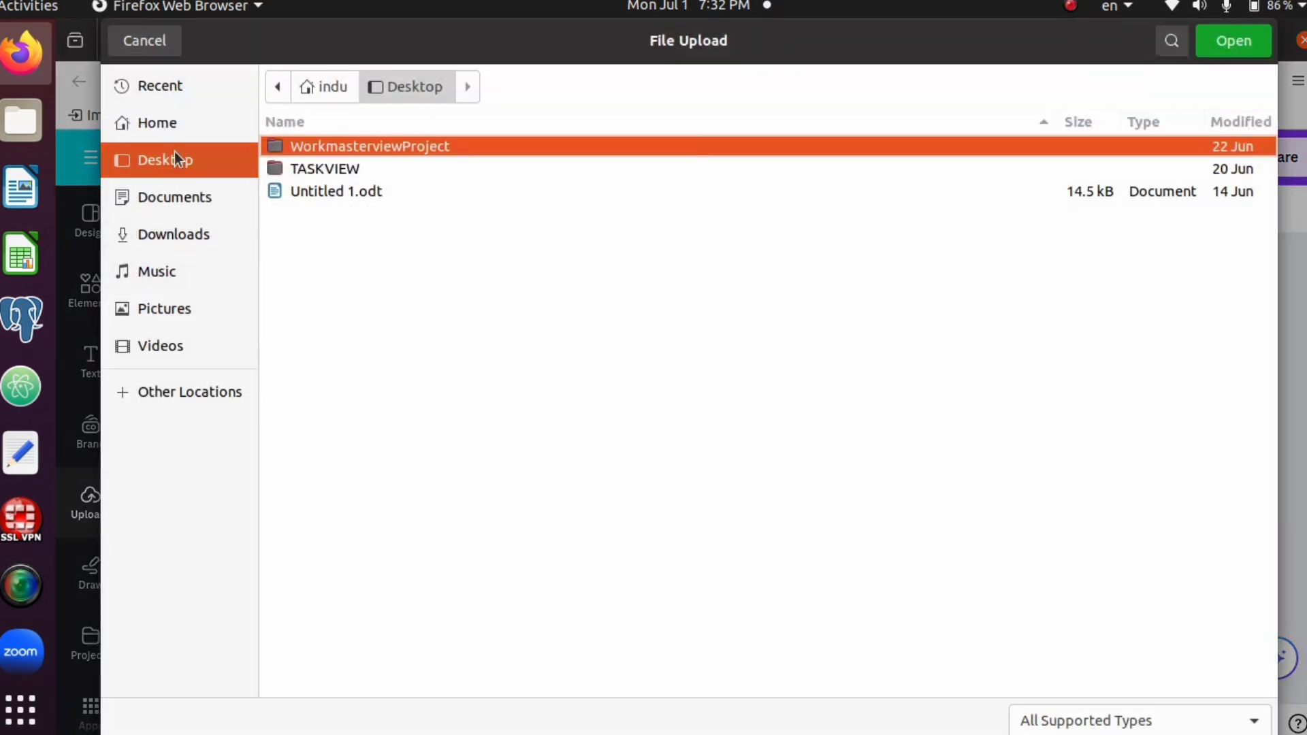
pyautogui.click(206, 393)
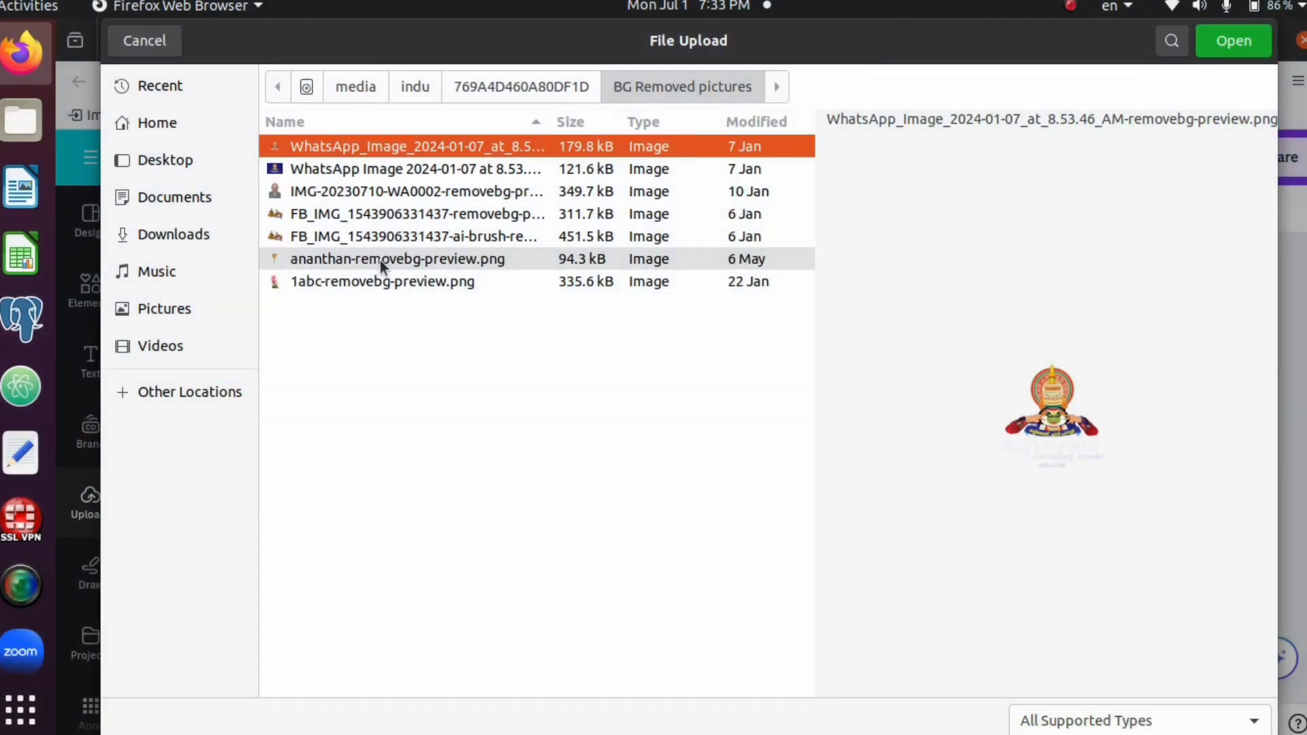
pyautogui.click(345, 193)
pyautogui.click(1240, 45)
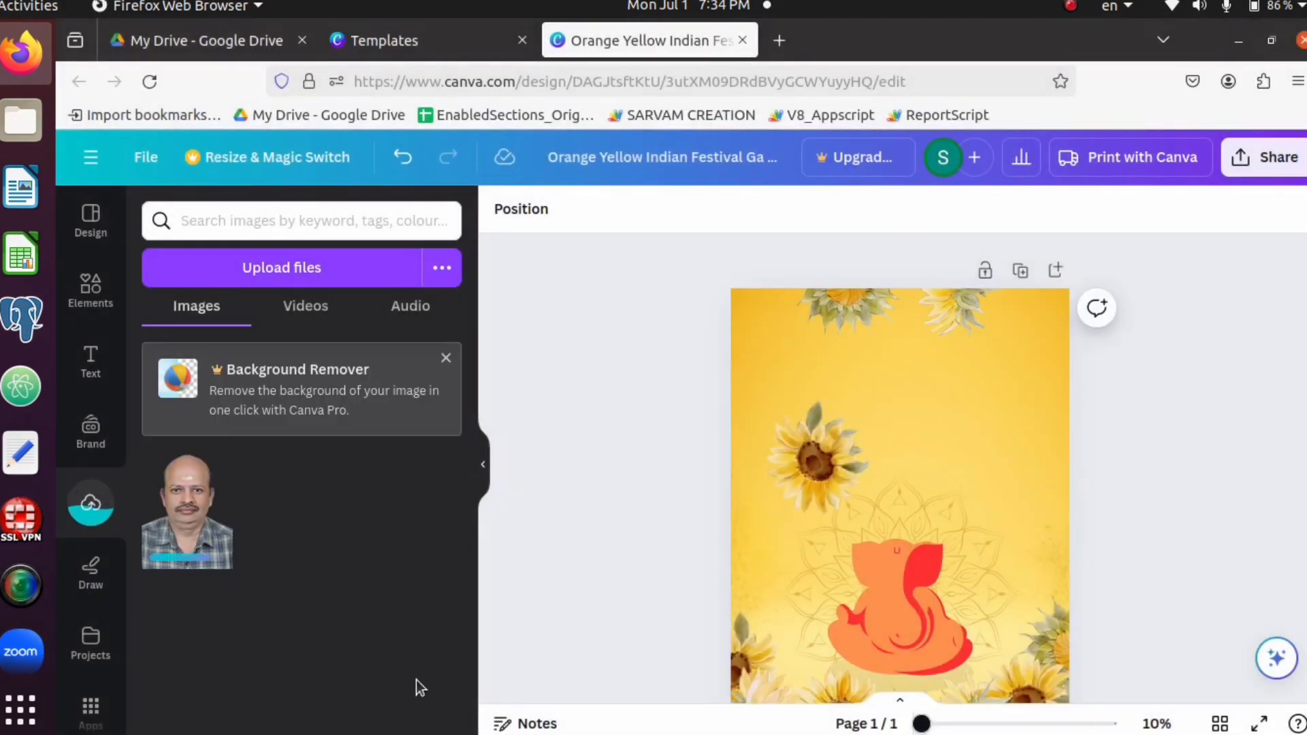
# Add the uploaded portrait to the poster, dismiss the image editing offer, shrink it and place it above and right of the Ganesha figure
pyautogui.click(209, 525)
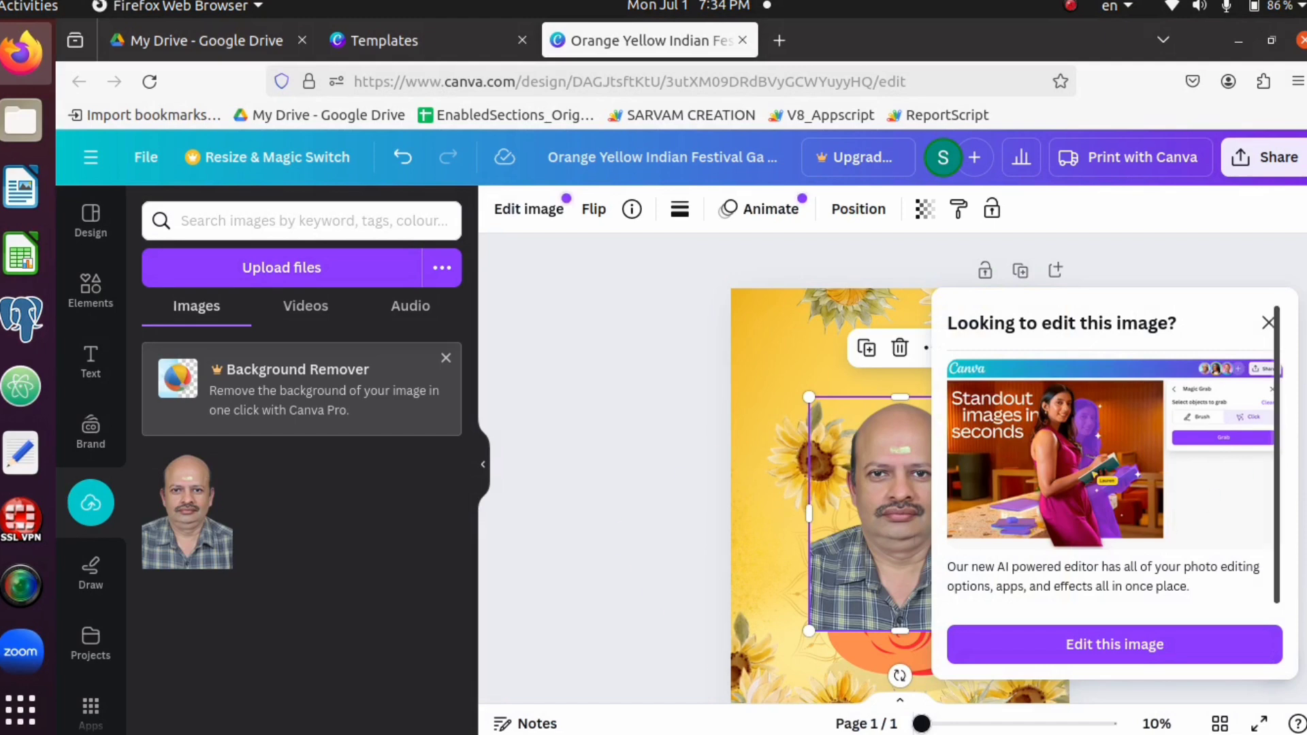
pyautogui.click(1268, 324)
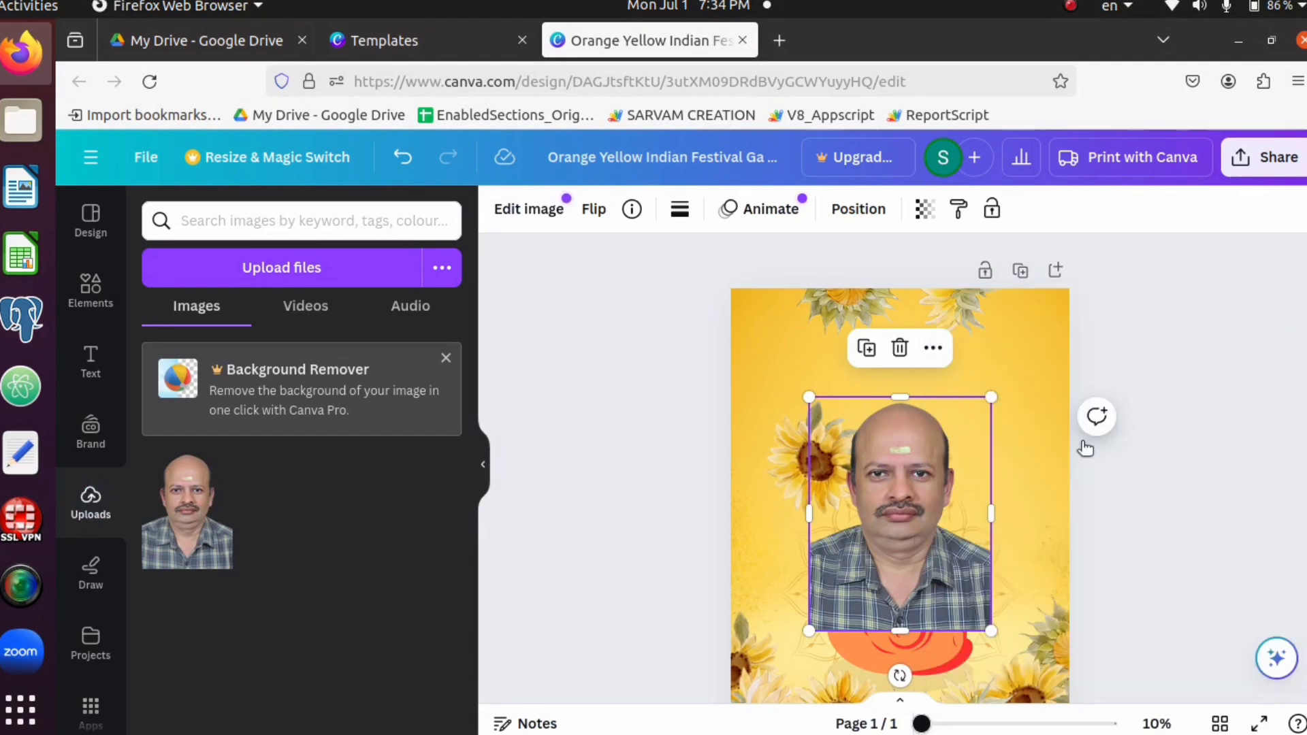
pyautogui.moveTo(921, 503); pyautogui.dragTo(983, 420)
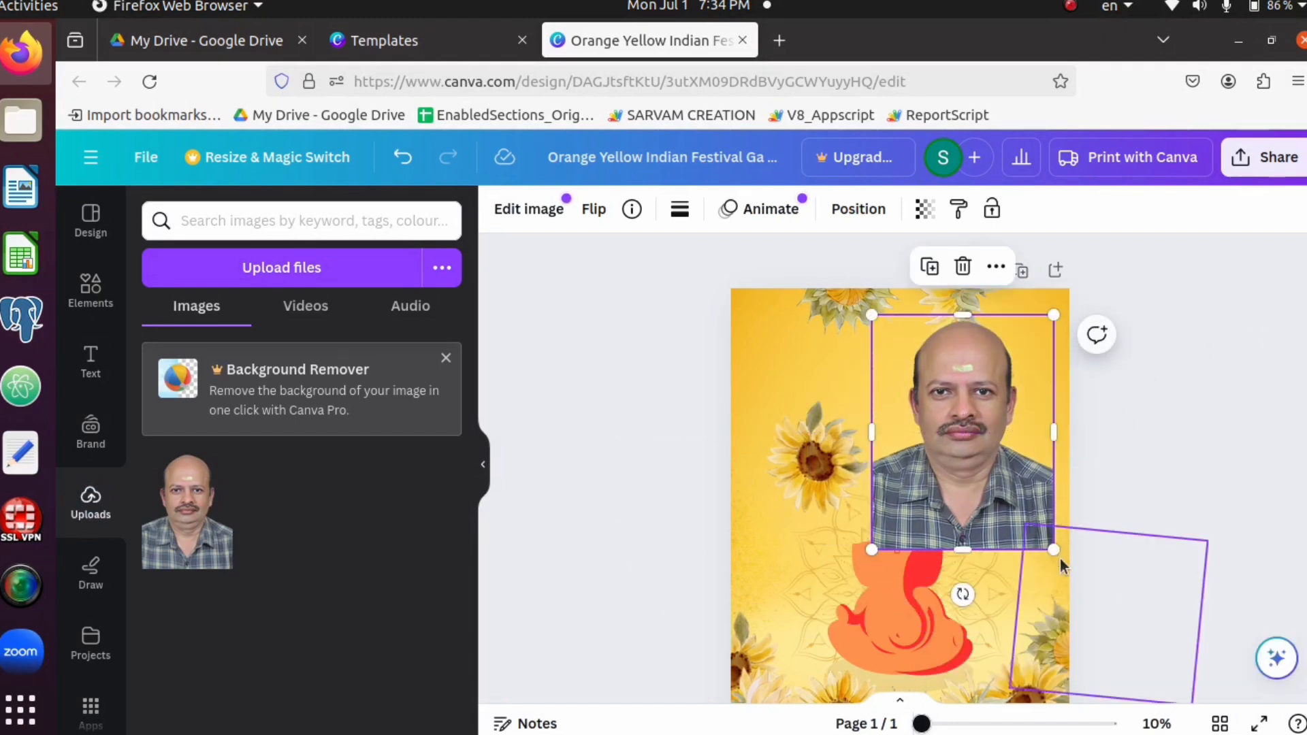
pyautogui.moveTo(1054, 549); pyautogui.dragTo(977, 458)
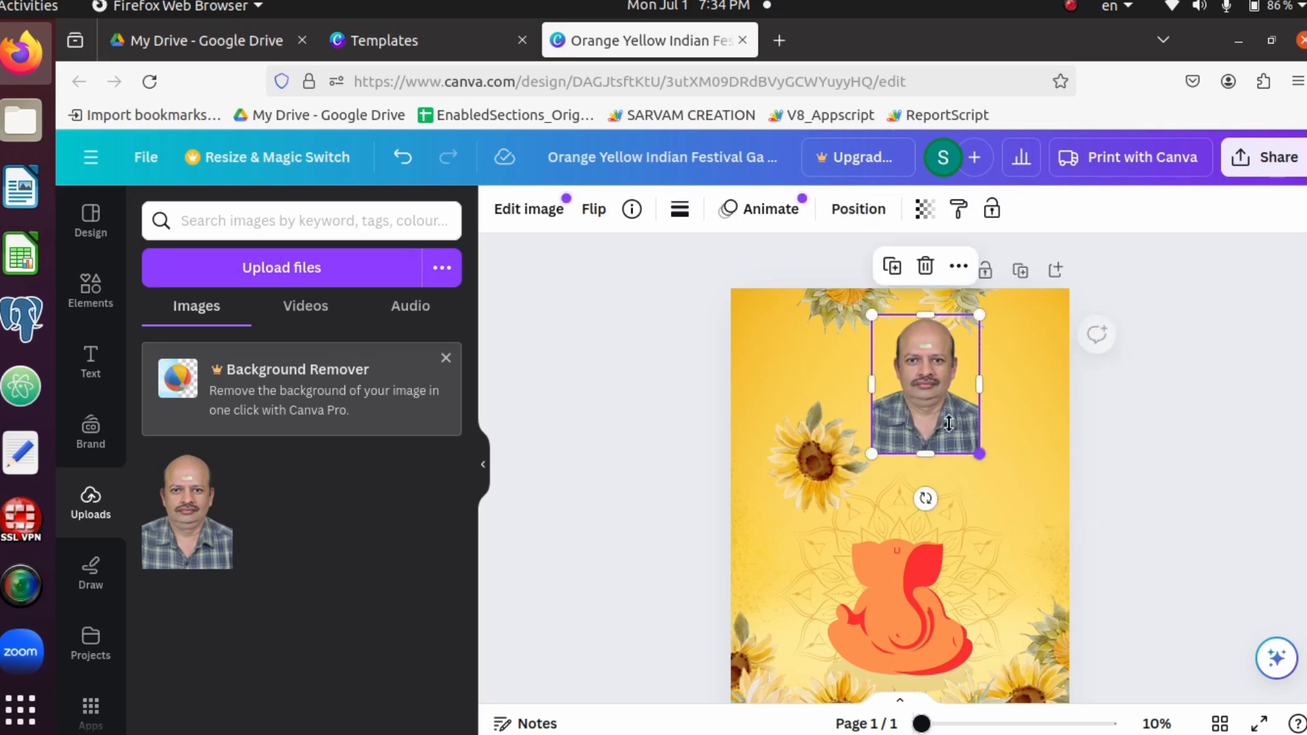
pyautogui.moveTo(934, 406); pyautogui.dragTo(955, 445)
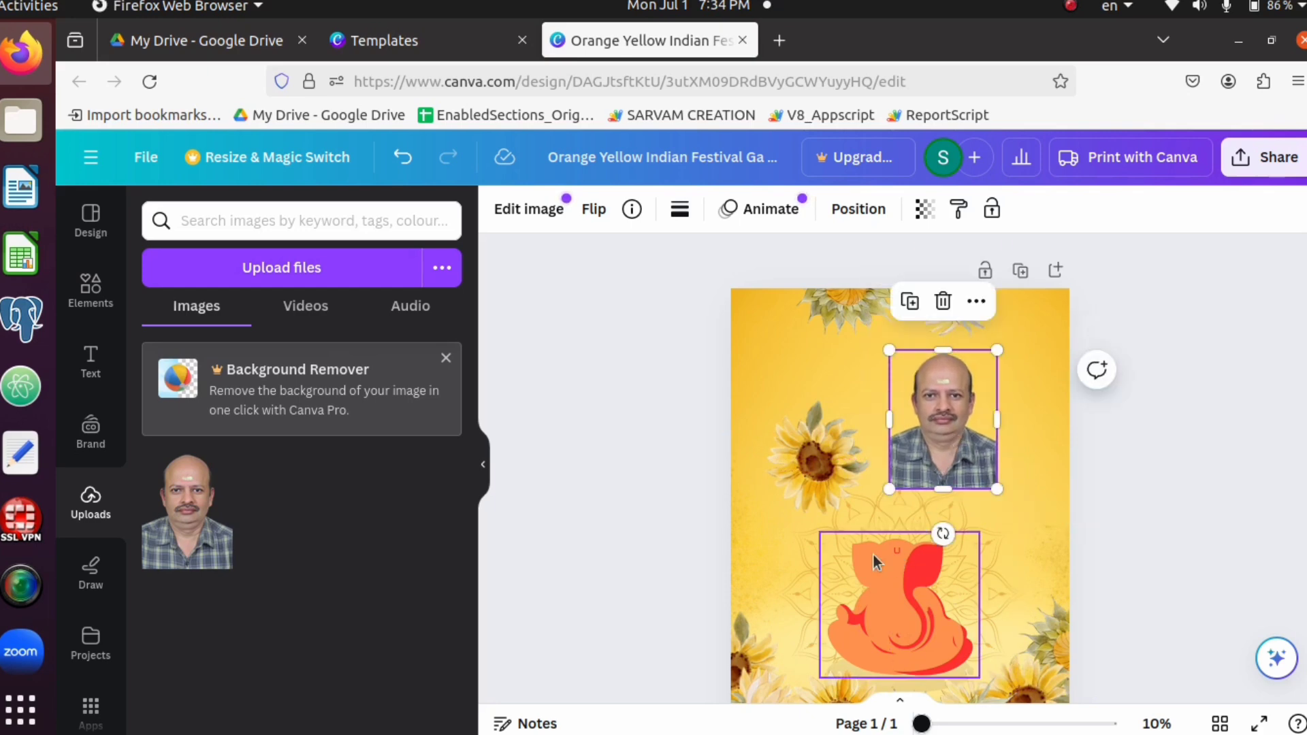
pyautogui.click(651, 477)
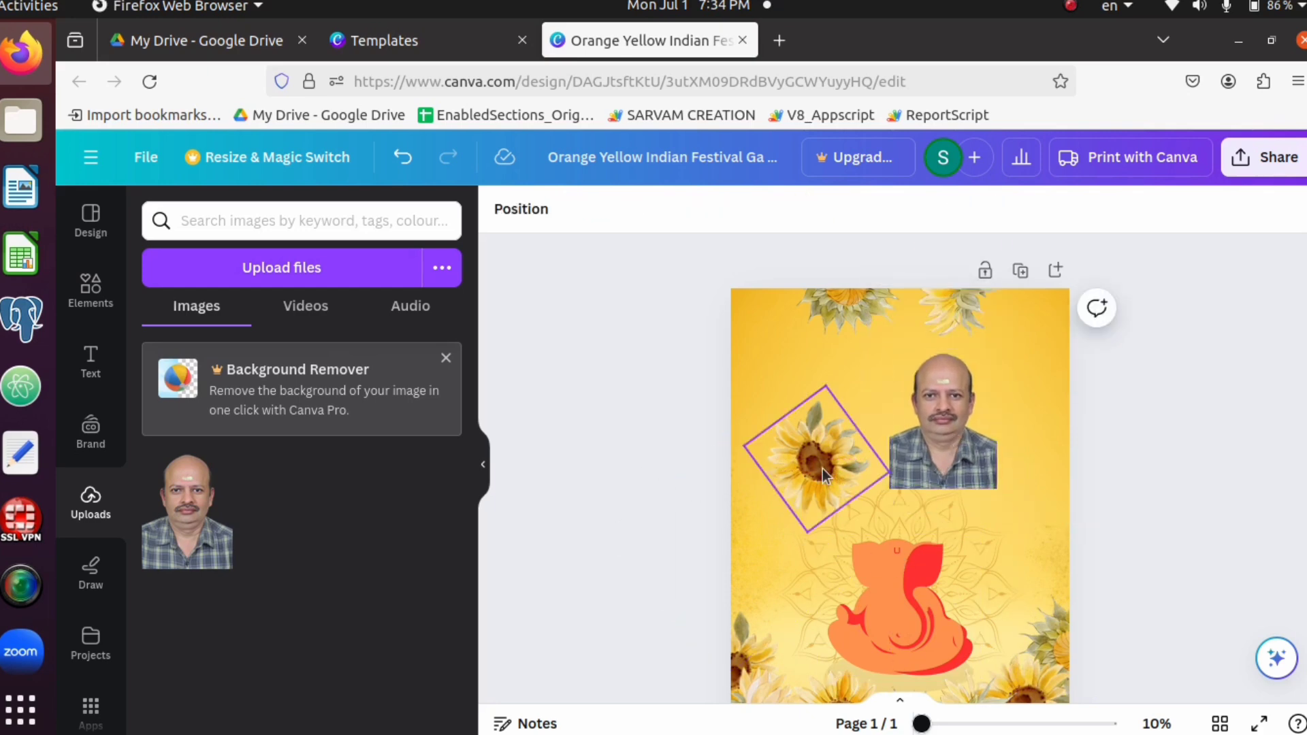
# Move the loose sunflower onto the portrait, bring it to the front and shift it to overlap only the portrait's lower-left edge
pyautogui.moveTo(824, 474); pyautogui.dragTo(919, 486)
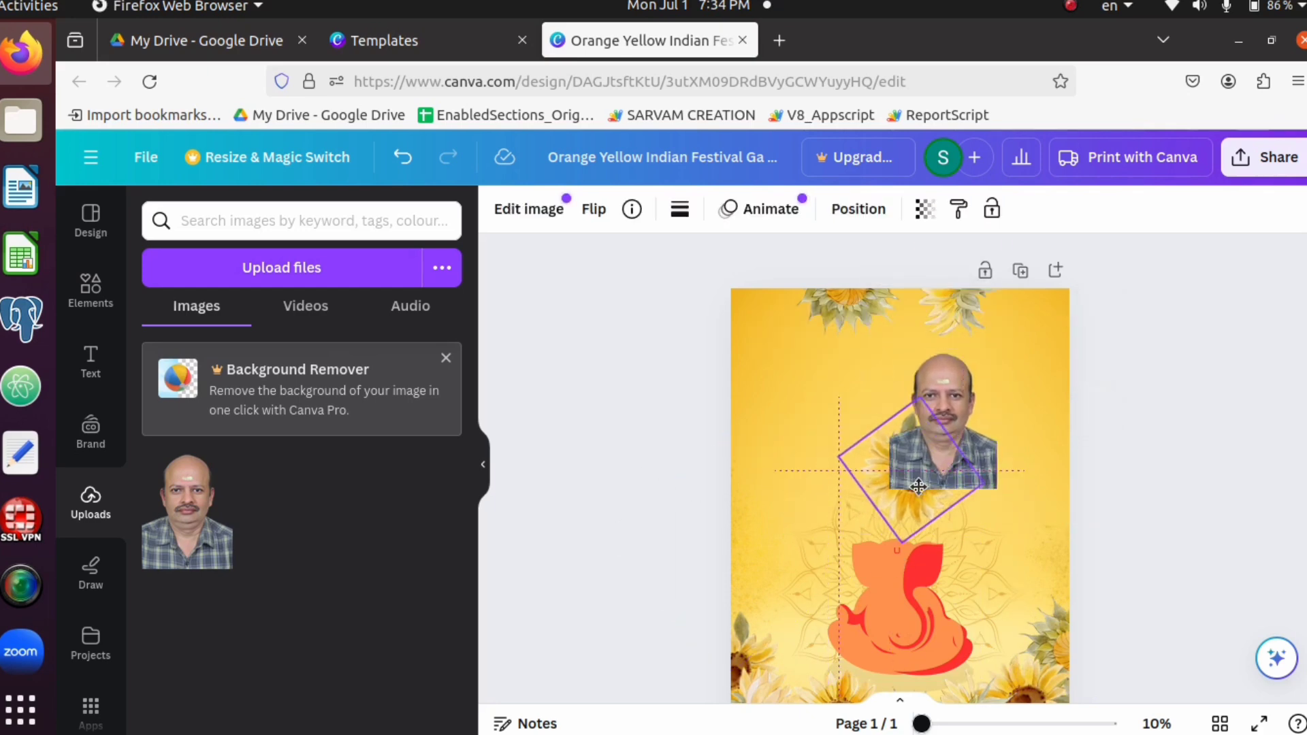
pyautogui.rightClick(869, 480)
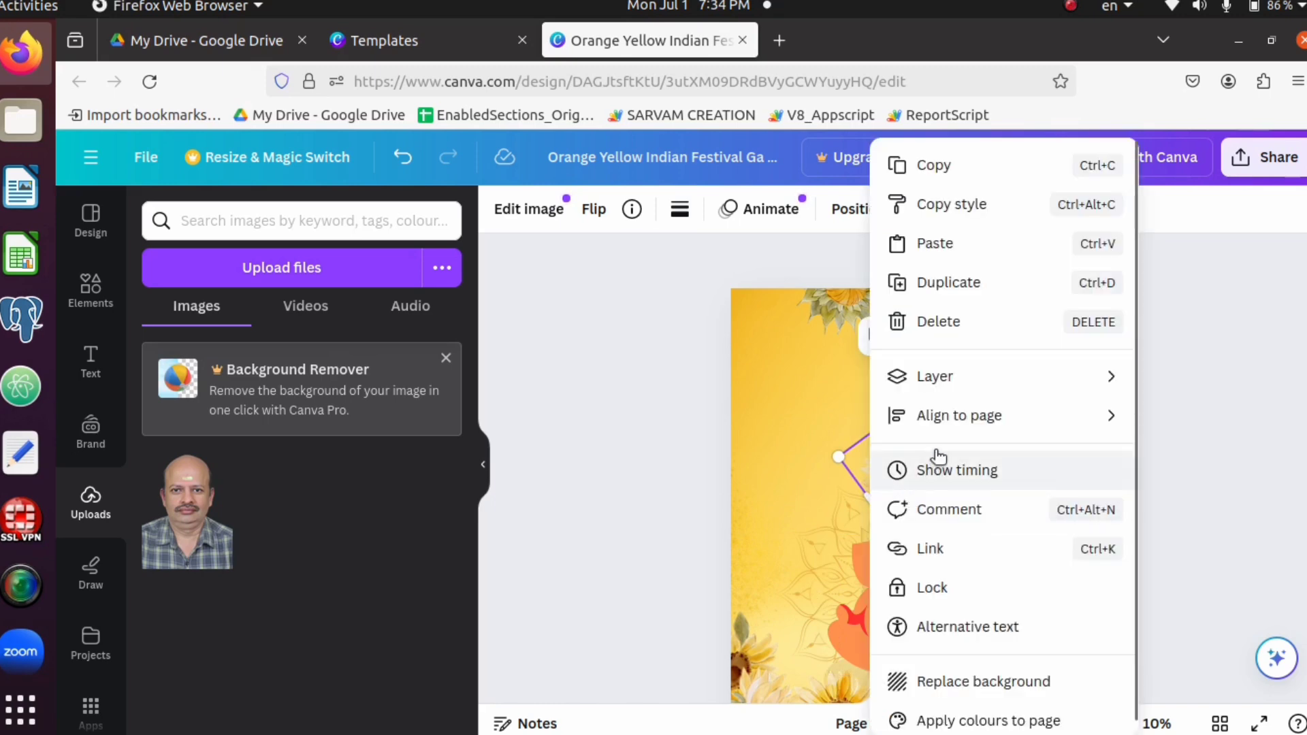
pyautogui.moveTo(946, 378)
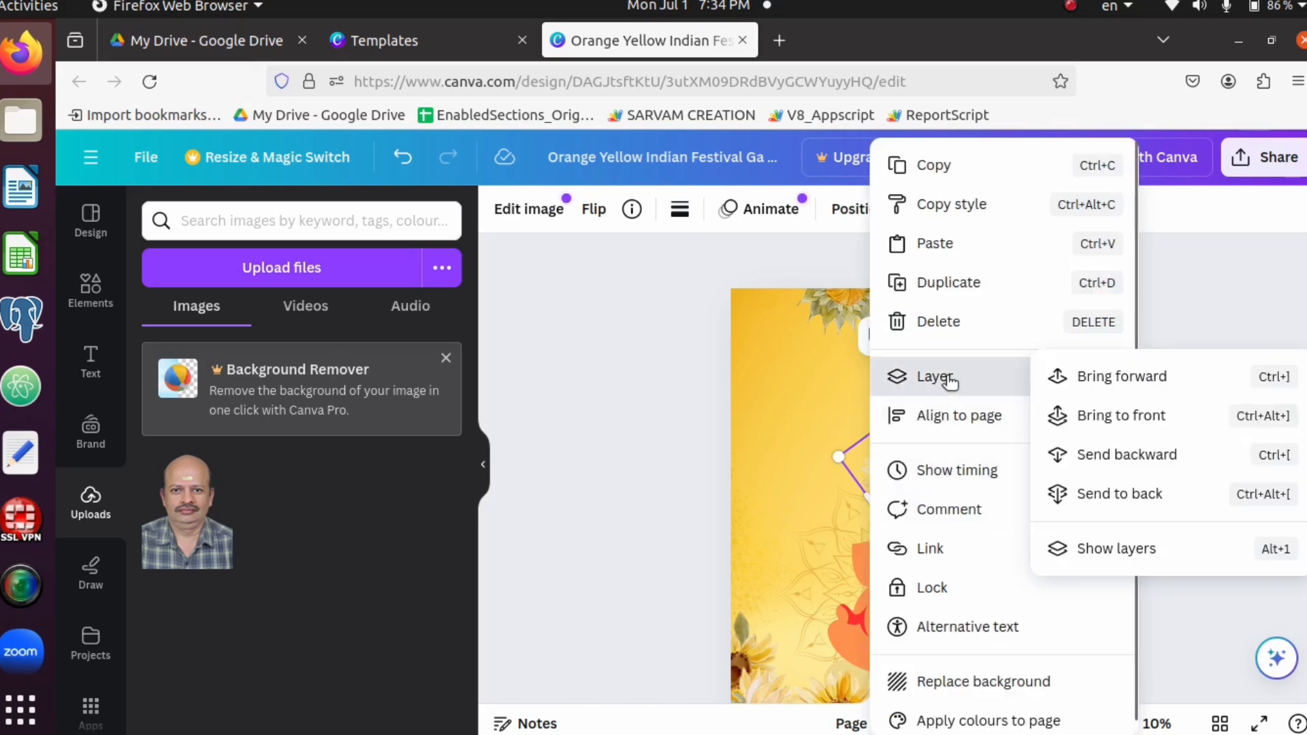
pyautogui.click(1143, 420)
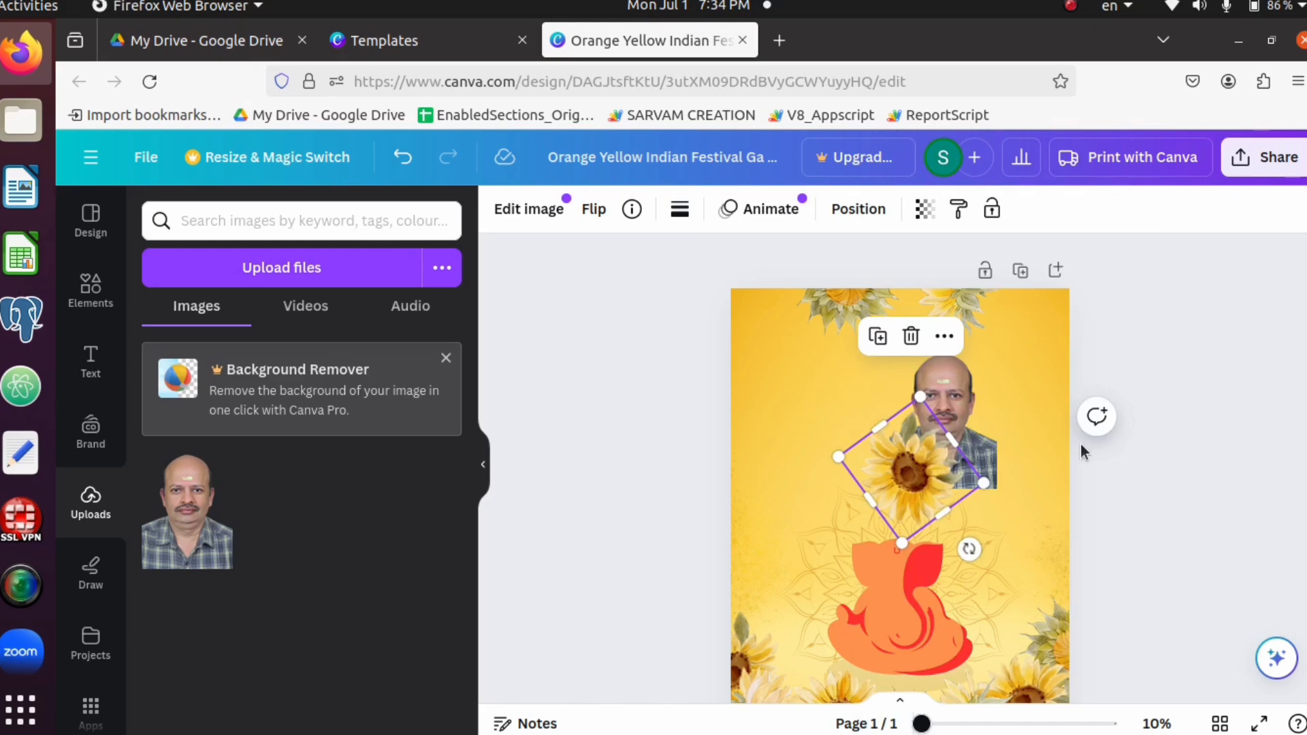
pyautogui.click(629, 500)
pyautogui.moveTo(918, 486); pyautogui.dragTo(881, 482)
pyautogui.click(695, 484)
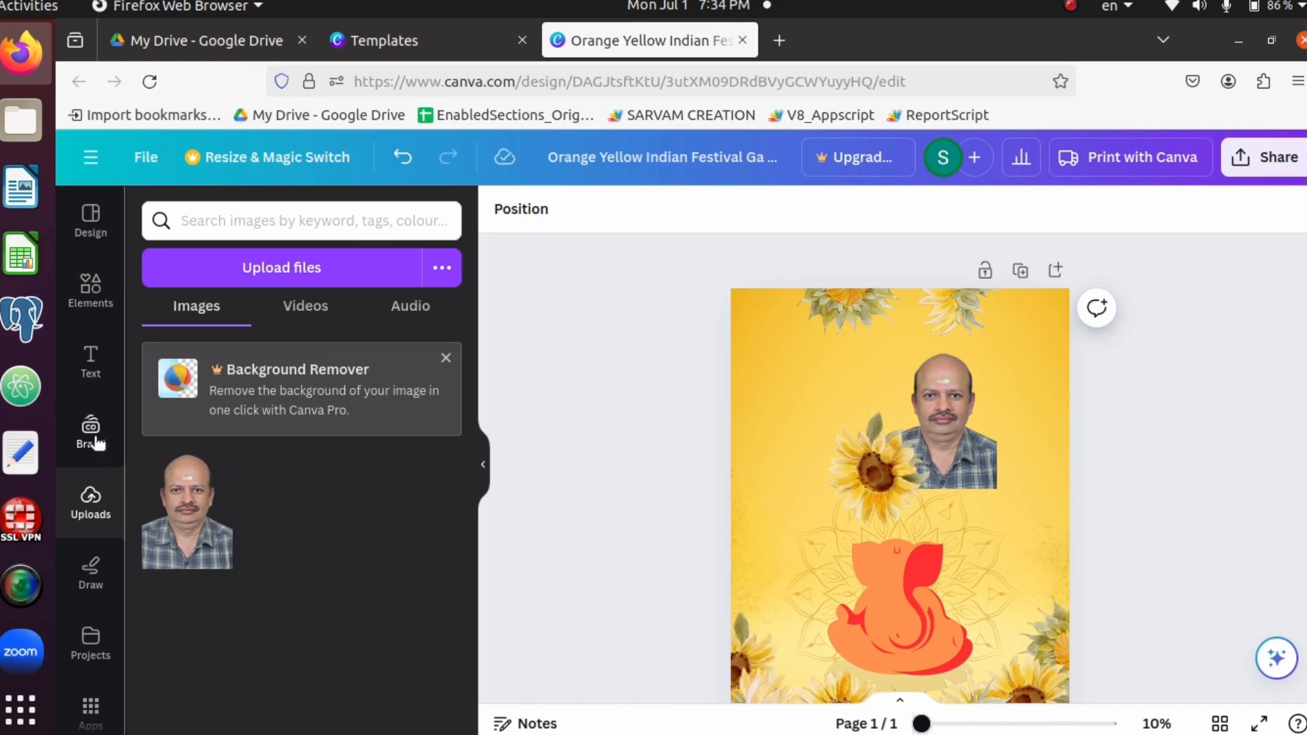
# Browse the design elements, add an inverted triangle shape and place it in the poster's upper left, beside the portrait
pyautogui.click(88, 294)
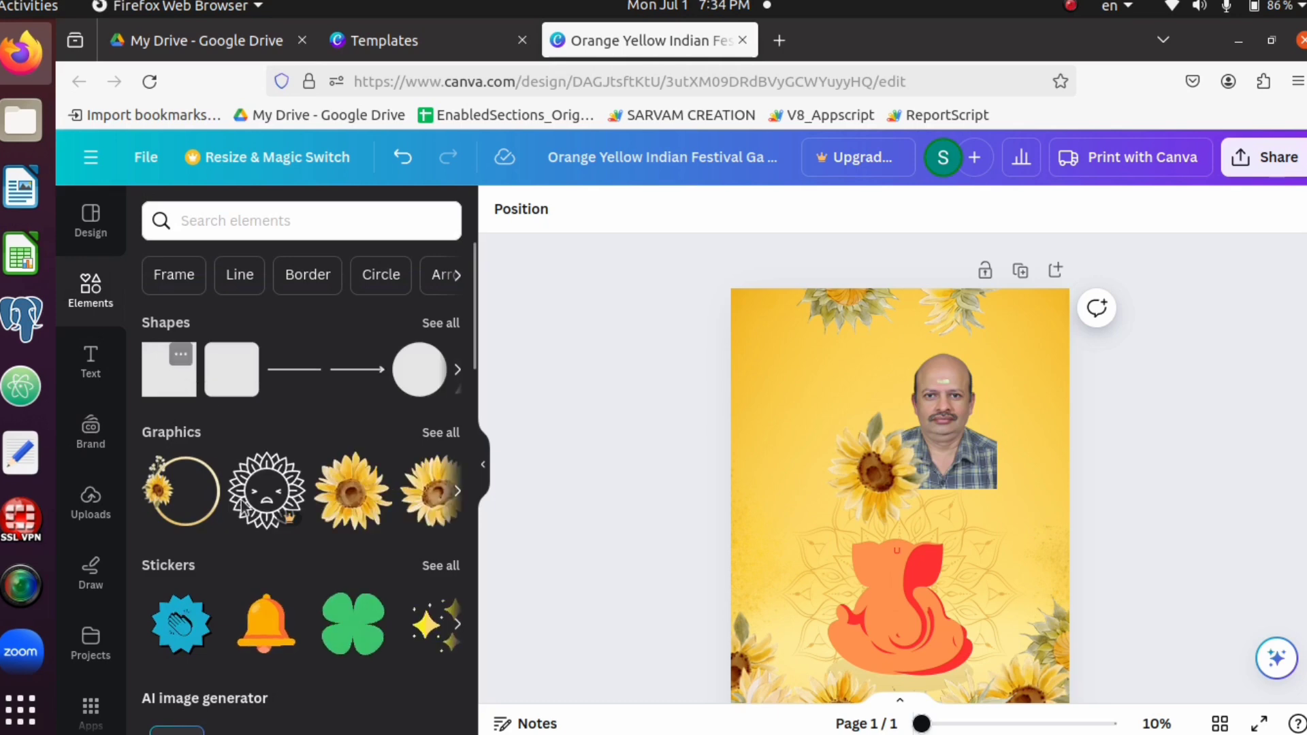
pyautogui.scroll(-5, 399, 671)
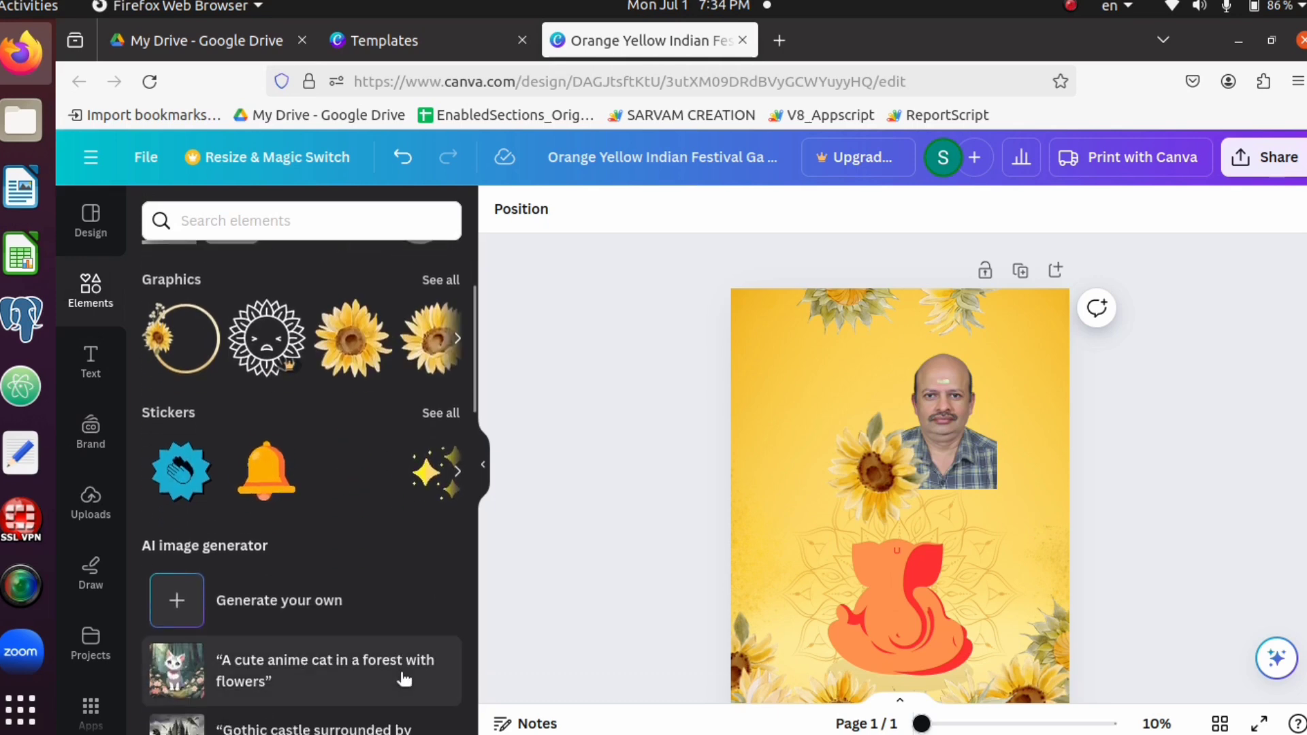
pyautogui.scroll(-5, 398, 667)
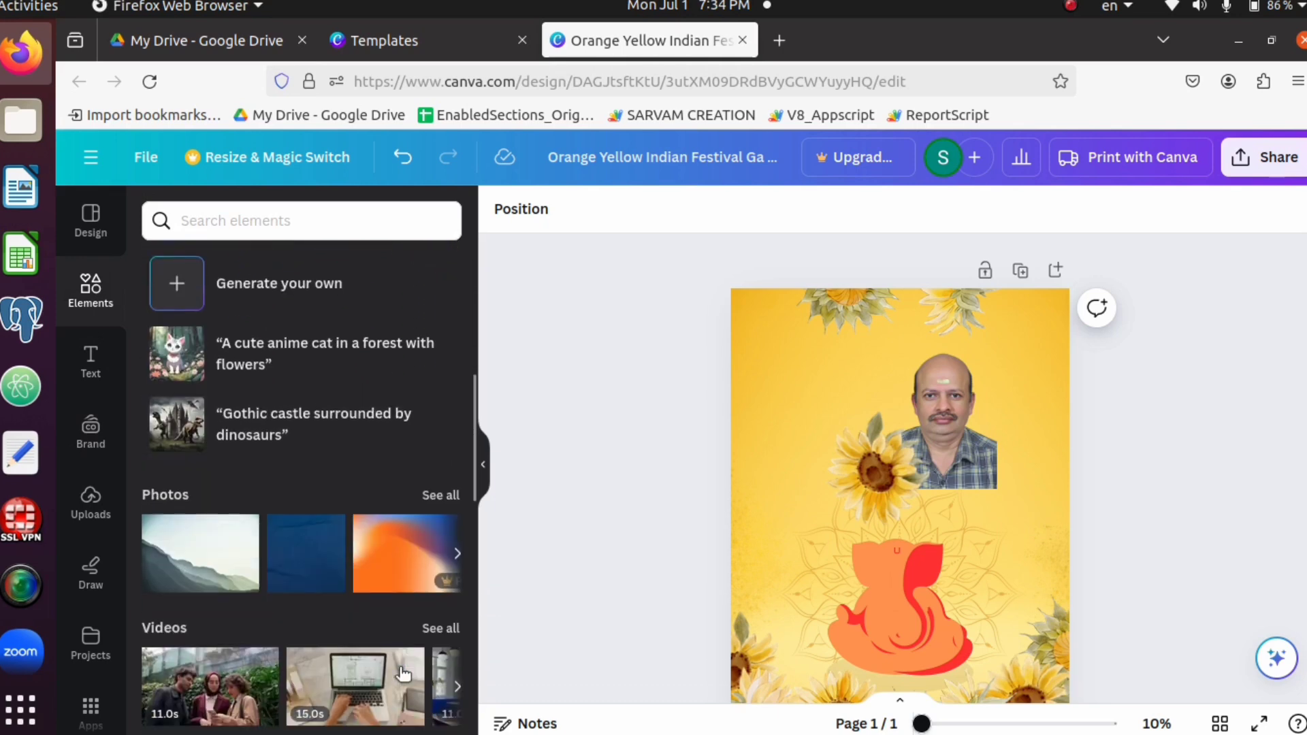
pyautogui.scroll(7, 401, 670)
pyautogui.scroll(3, 401, 670)
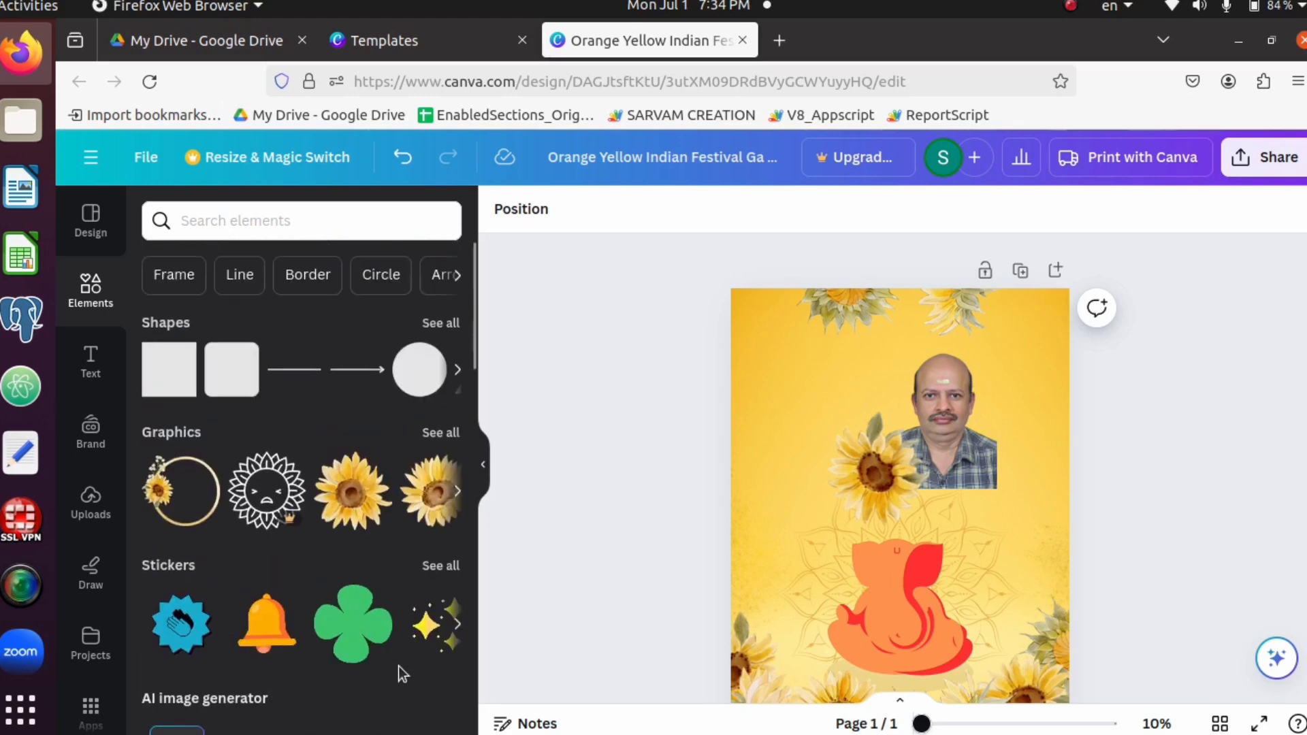
pyautogui.click(456, 372)
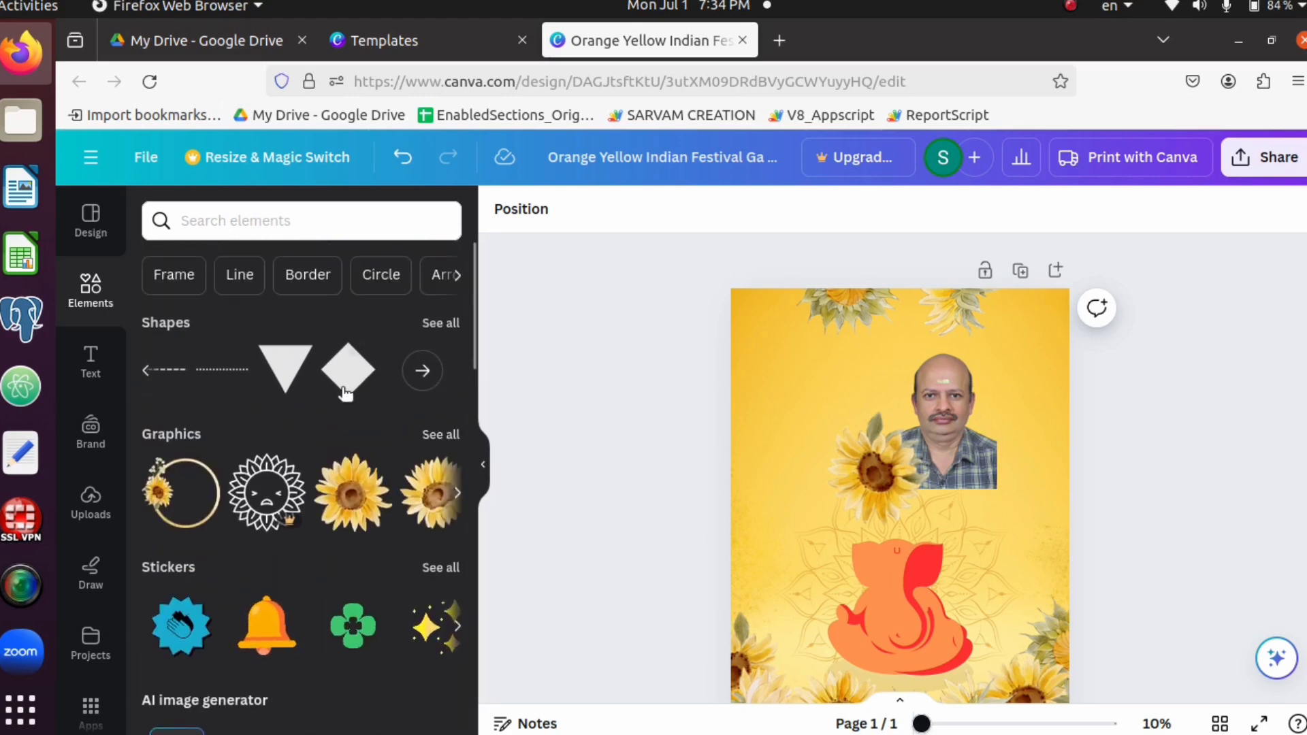
pyautogui.click(300, 364)
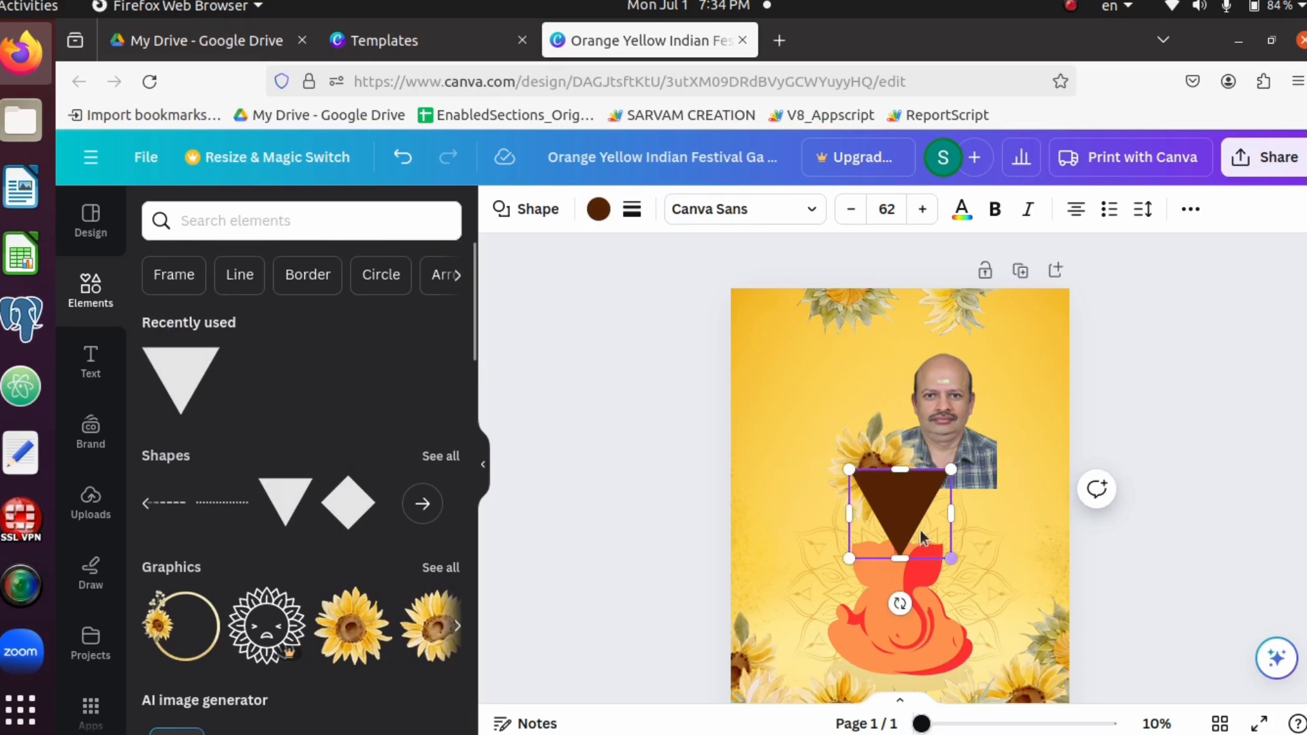
pyautogui.moveTo(899, 511); pyautogui.dragTo(796, 393)
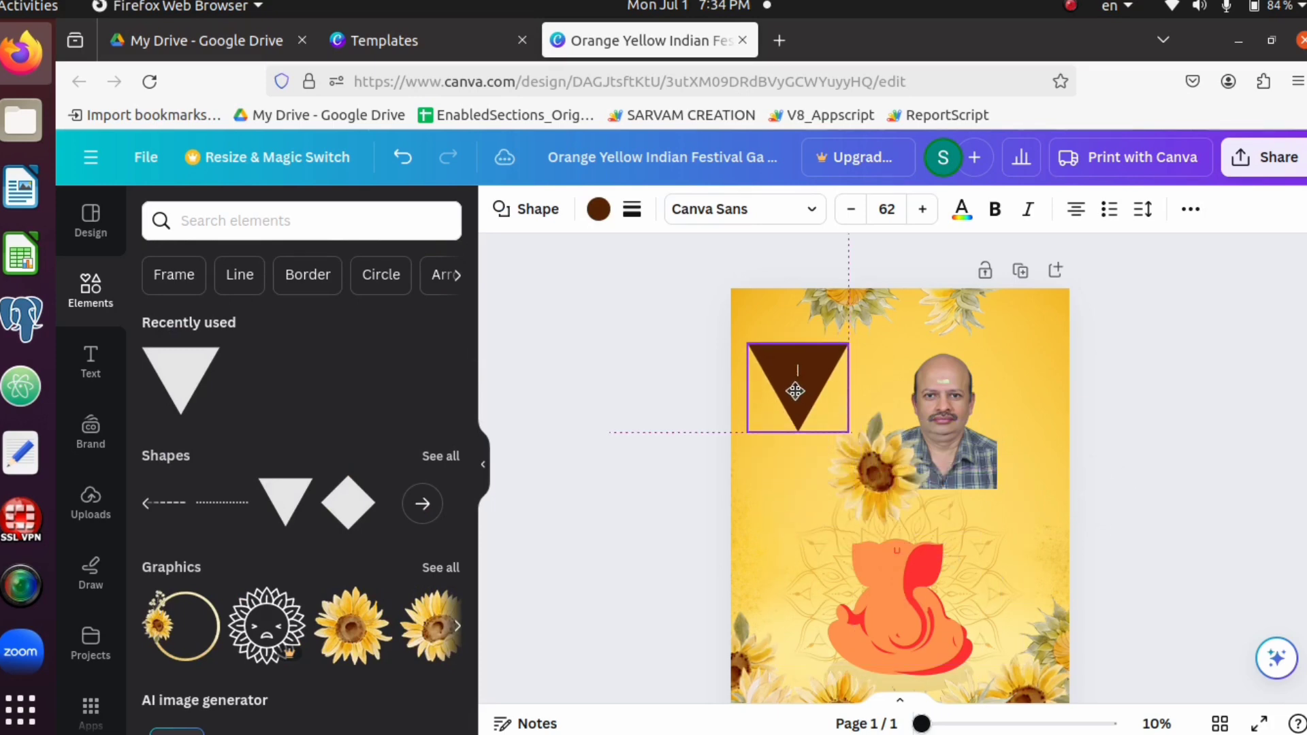
# Try the ochre photo colour on the inverted triangle, settling on the light violet default solid colour
pyautogui.click(601, 208)
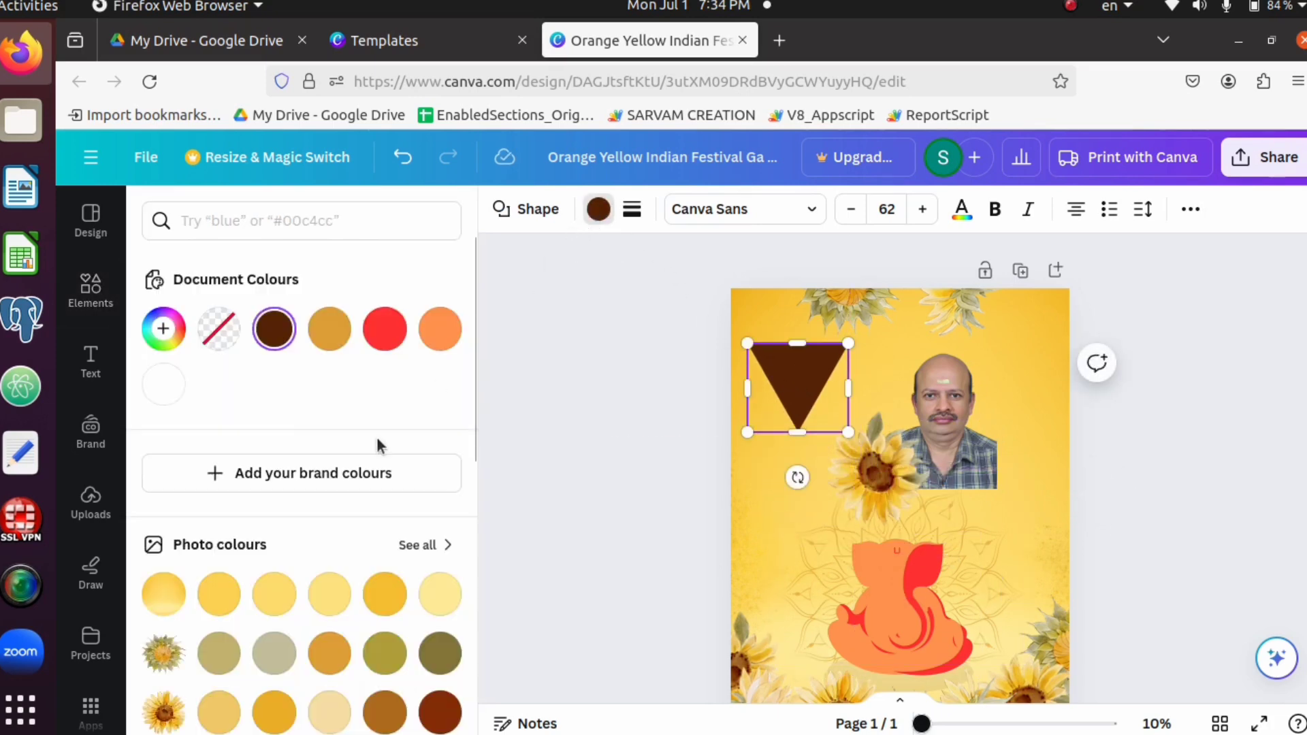
pyautogui.click(332, 659)
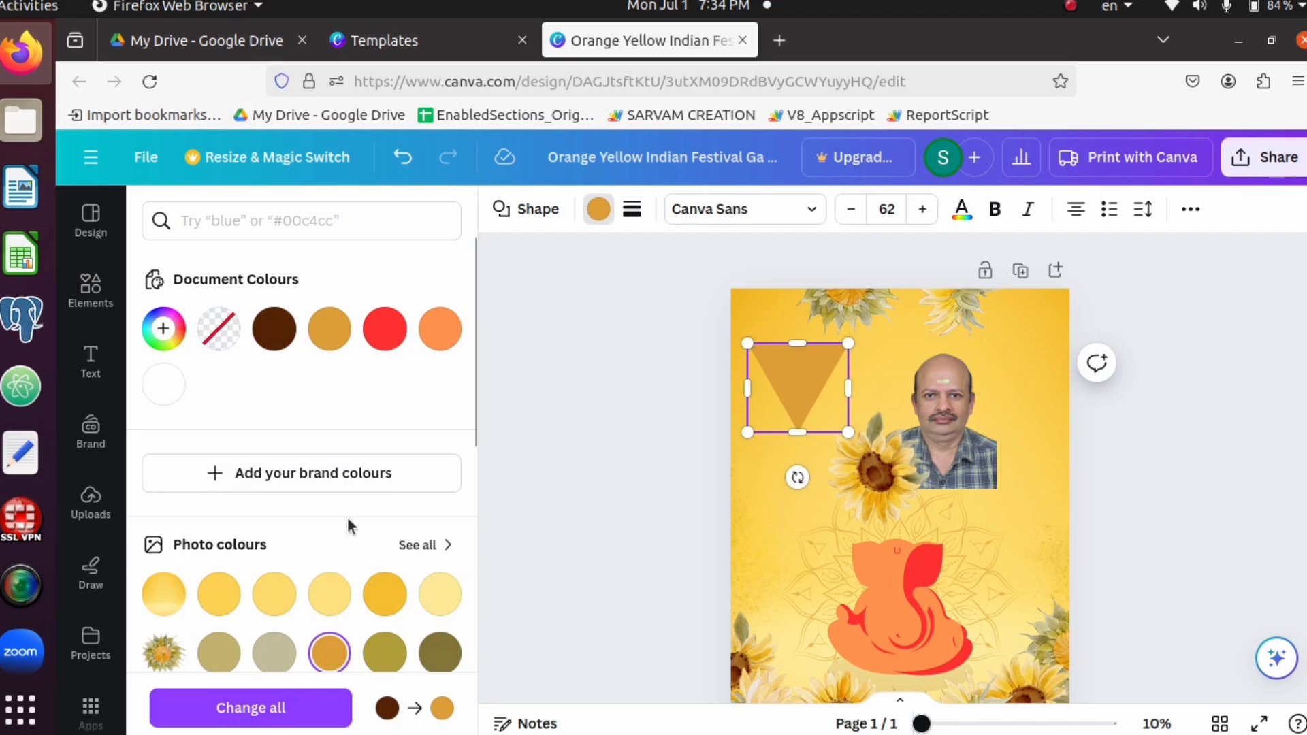
pyautogui.scroll(-5, 238, 548)
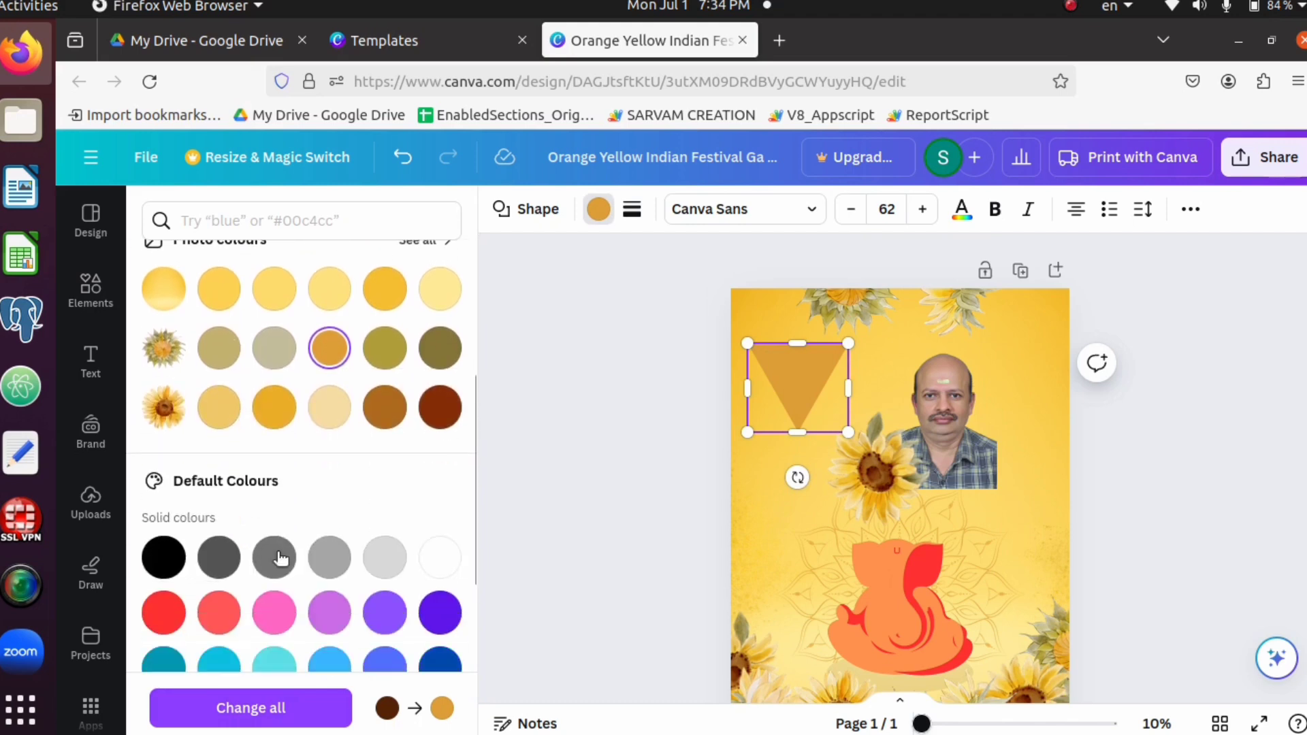
pyautogui.click(384, 612)
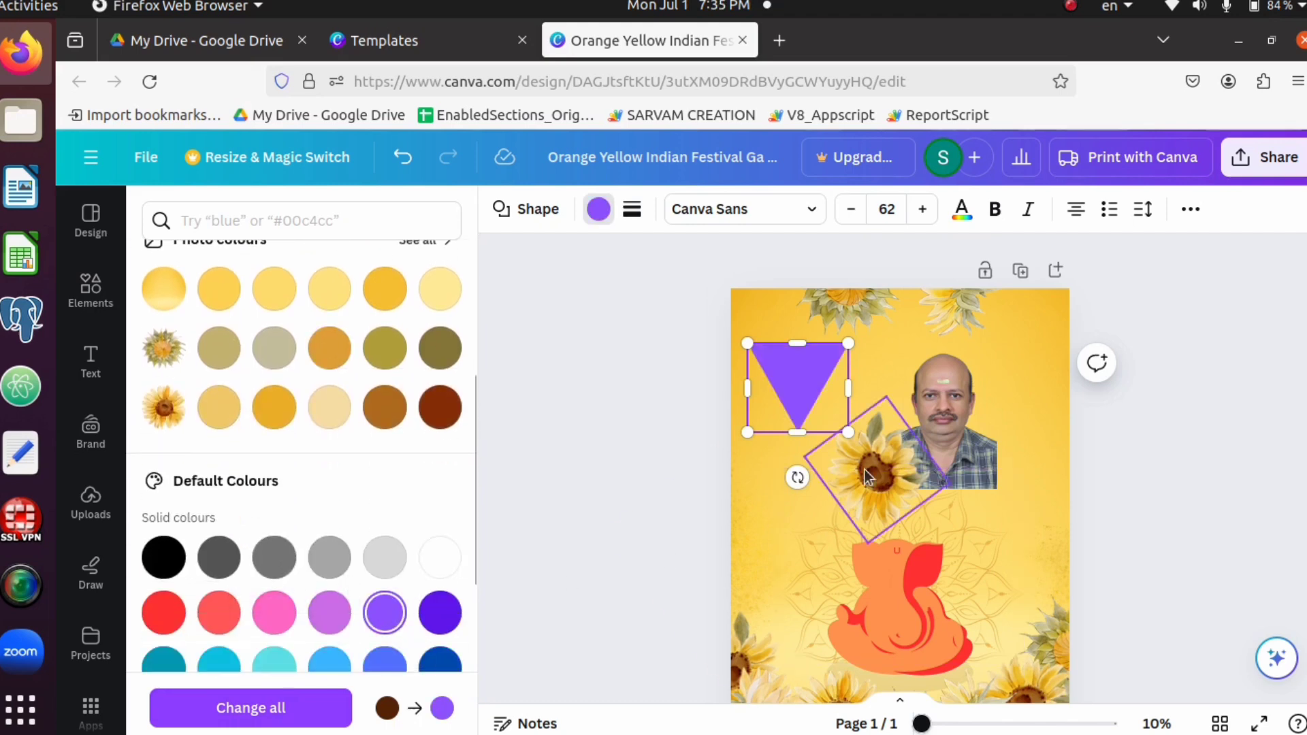
# Add a heading text to the poster and replace its placeholder with the portrait person's name
pyautogui.press('Escape')
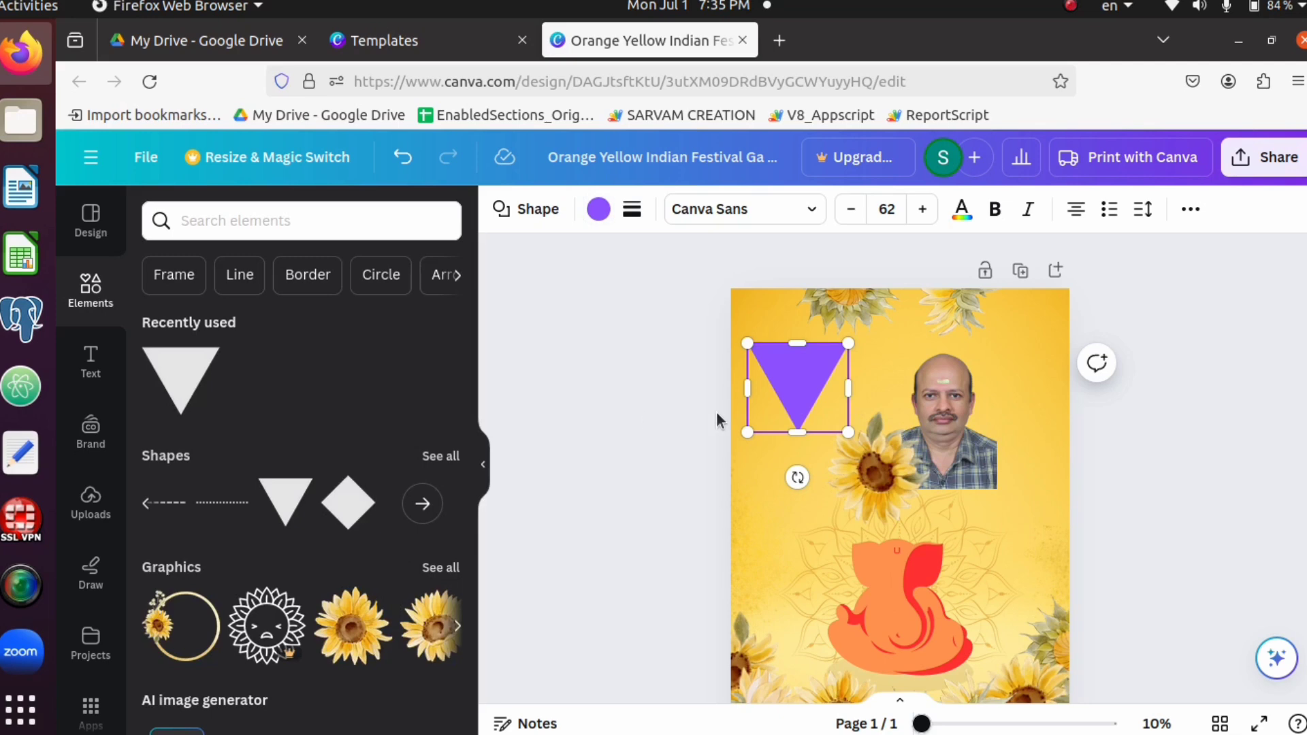
pyautogui.click(645, 394)
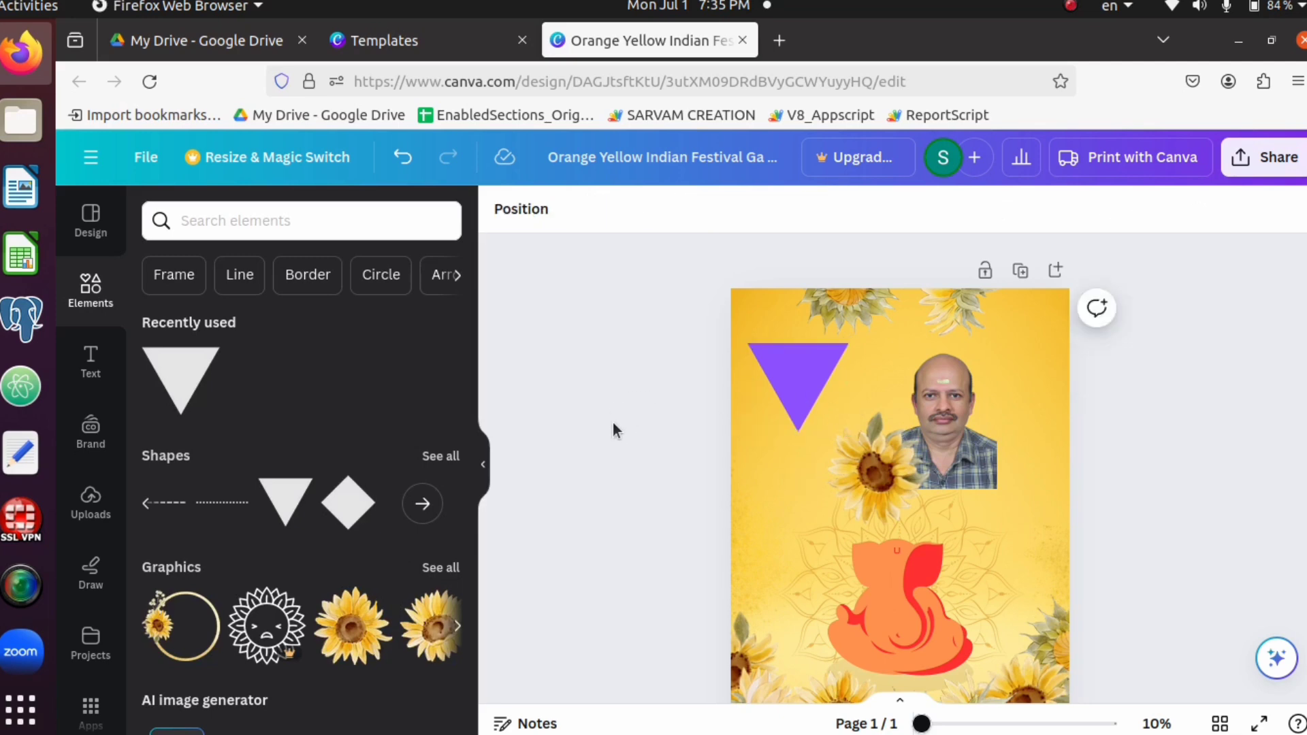
pyautogui.click(91, 361)
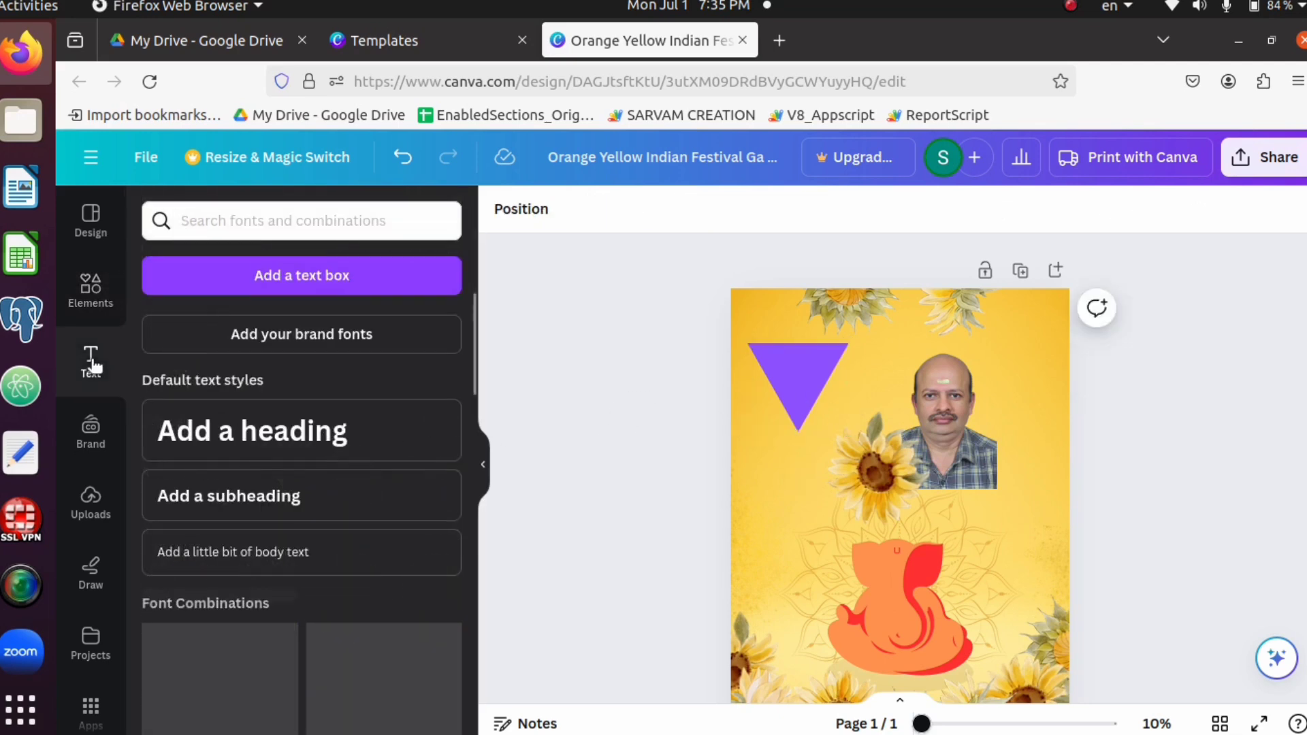
pyautogui.click(271, 435)
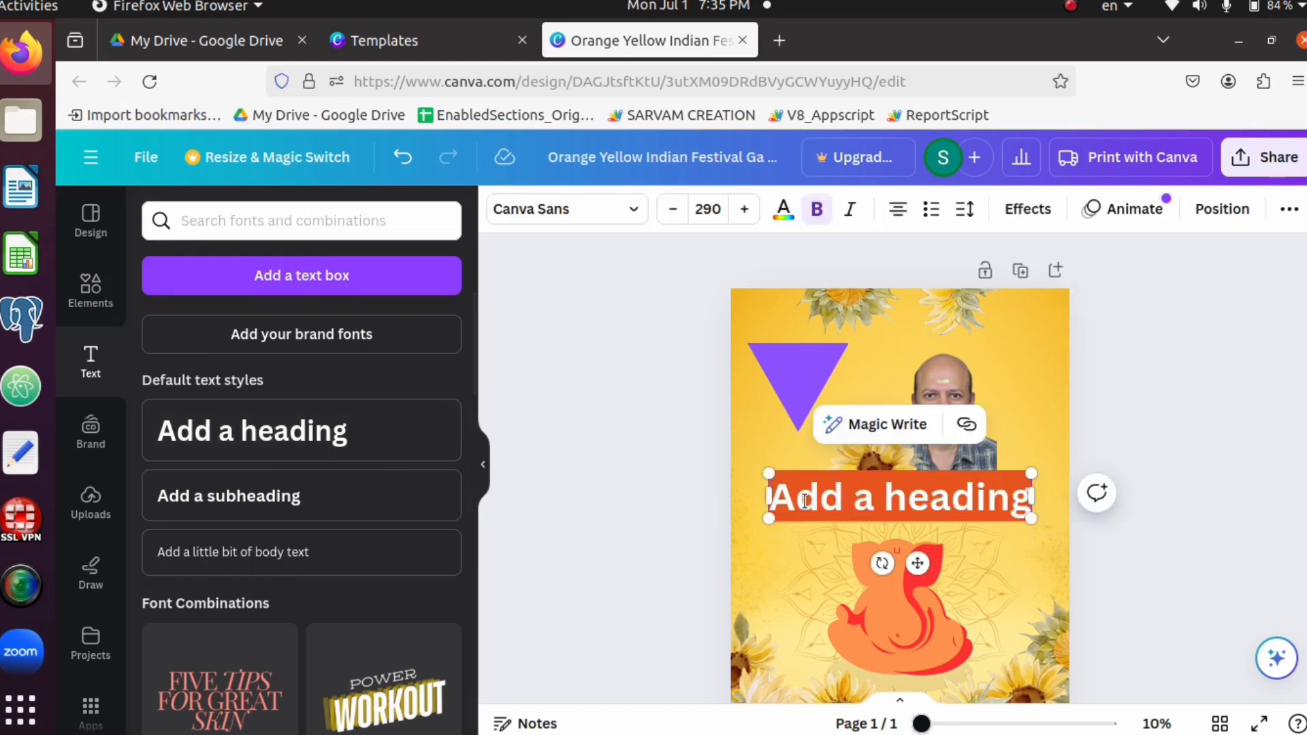
pyautogui.press('BackSpace')
pyautogui.write('Indukum')
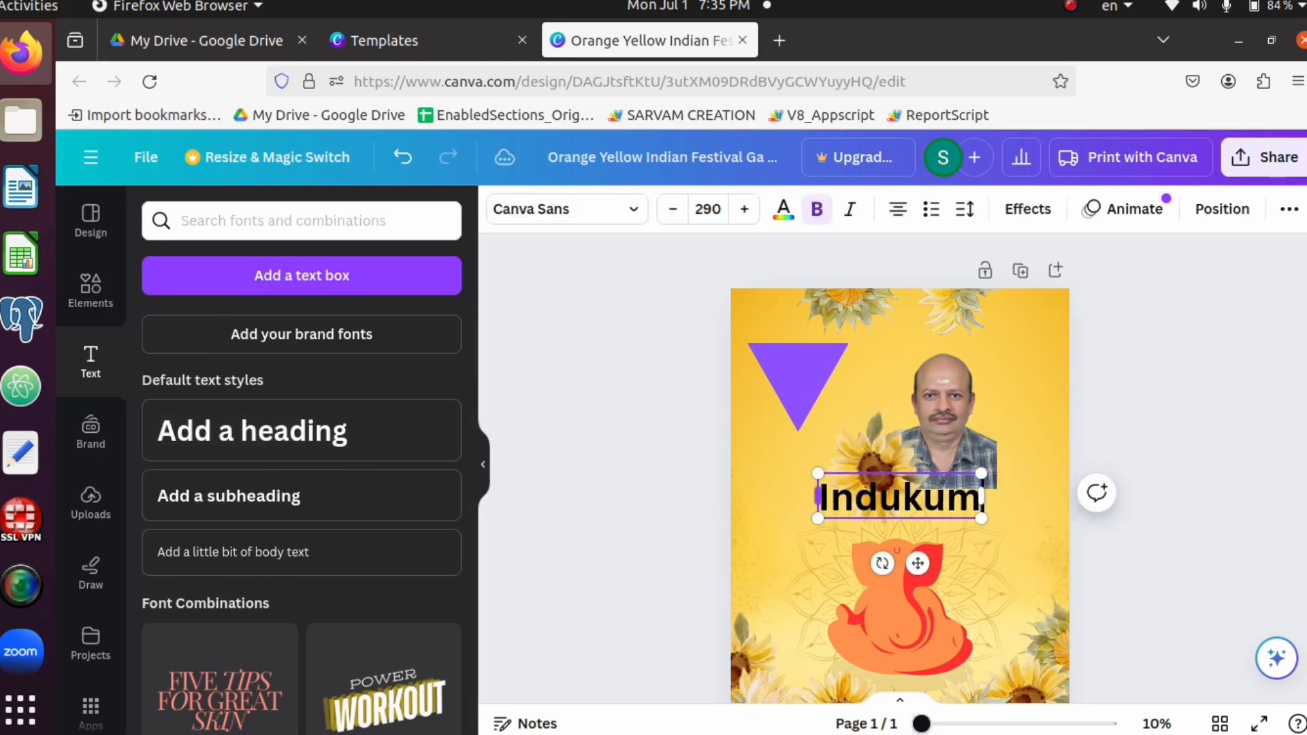
pyautogui.write('ar P')
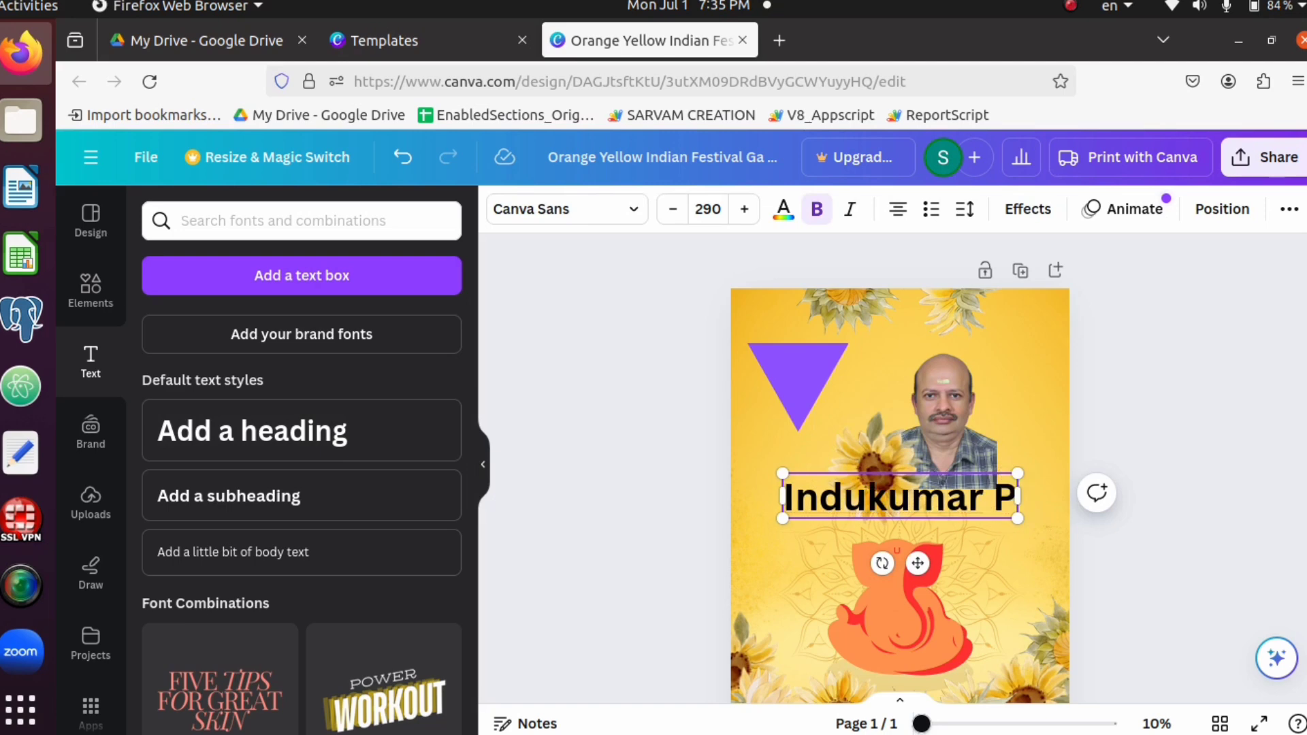
pyautogui.write(' P')
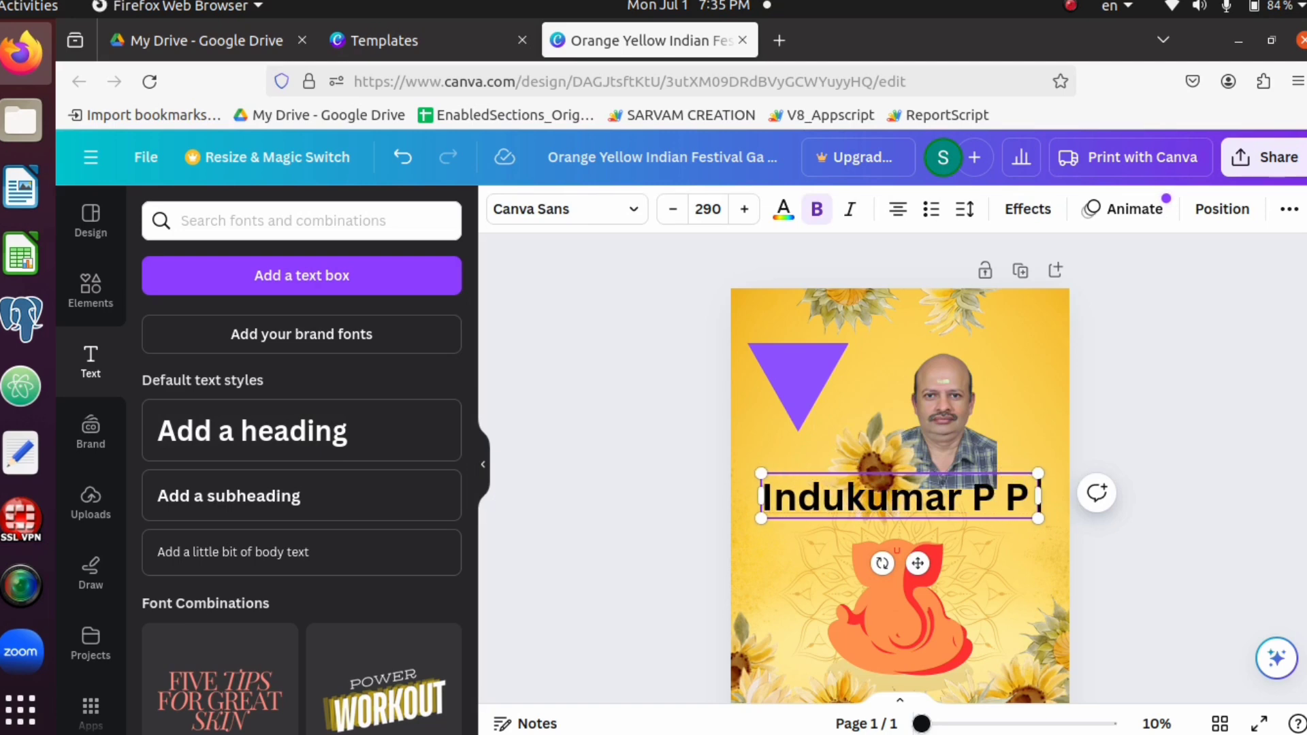
pyautogui.click(609, 522)
# Shrink the name heading to about size 165 and place it directly above the portrait in the poster's upper right
pyautogui.click(858, 515)
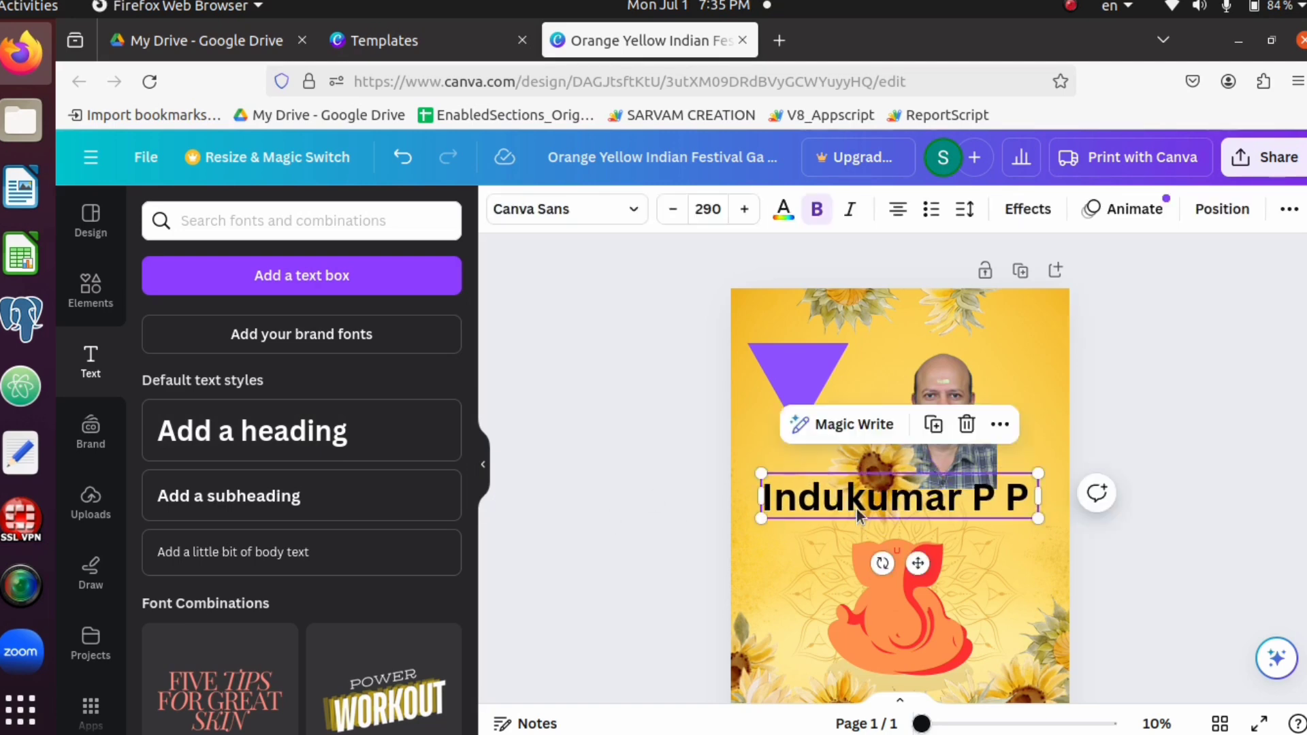
pyautogui.moveTo(1021, 516); pyautogui.dragTo(934, 500)
pyautogui.moveTo(841, 476); pyautogui.dragTo(990, 322)
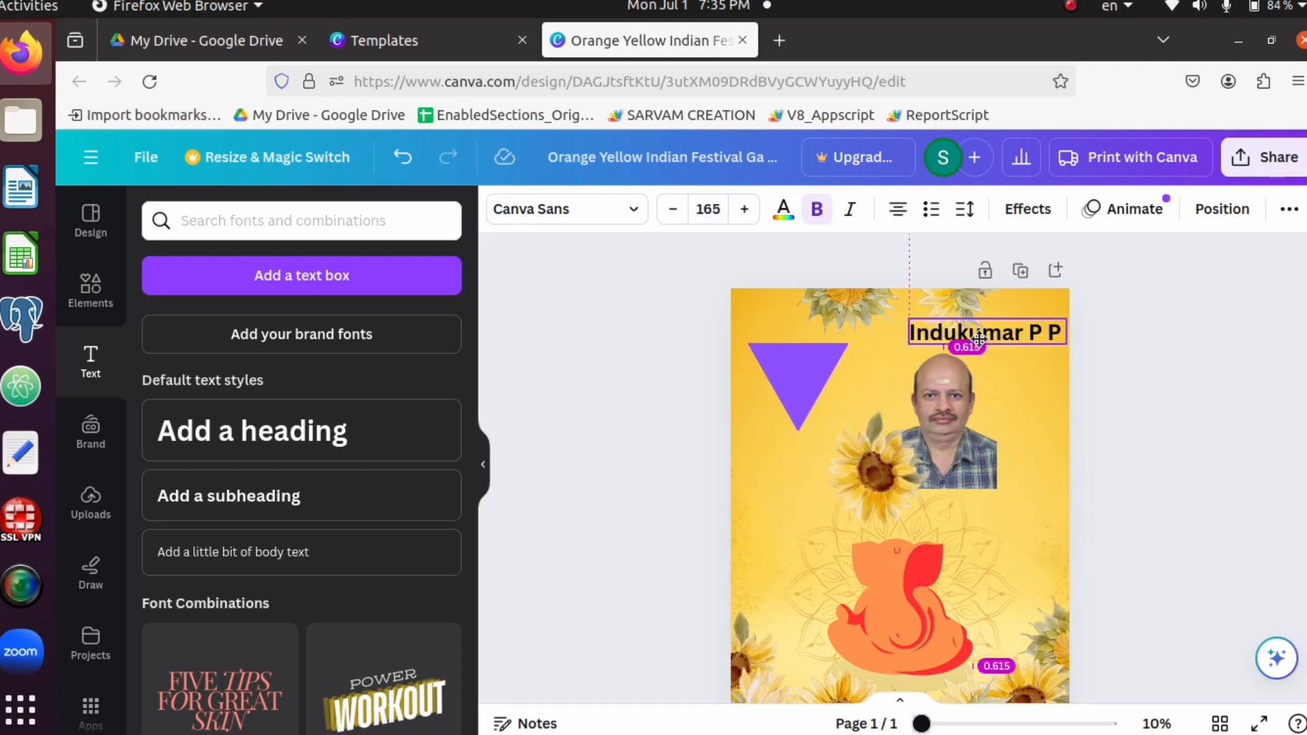
pyautogui.click(602, 502)
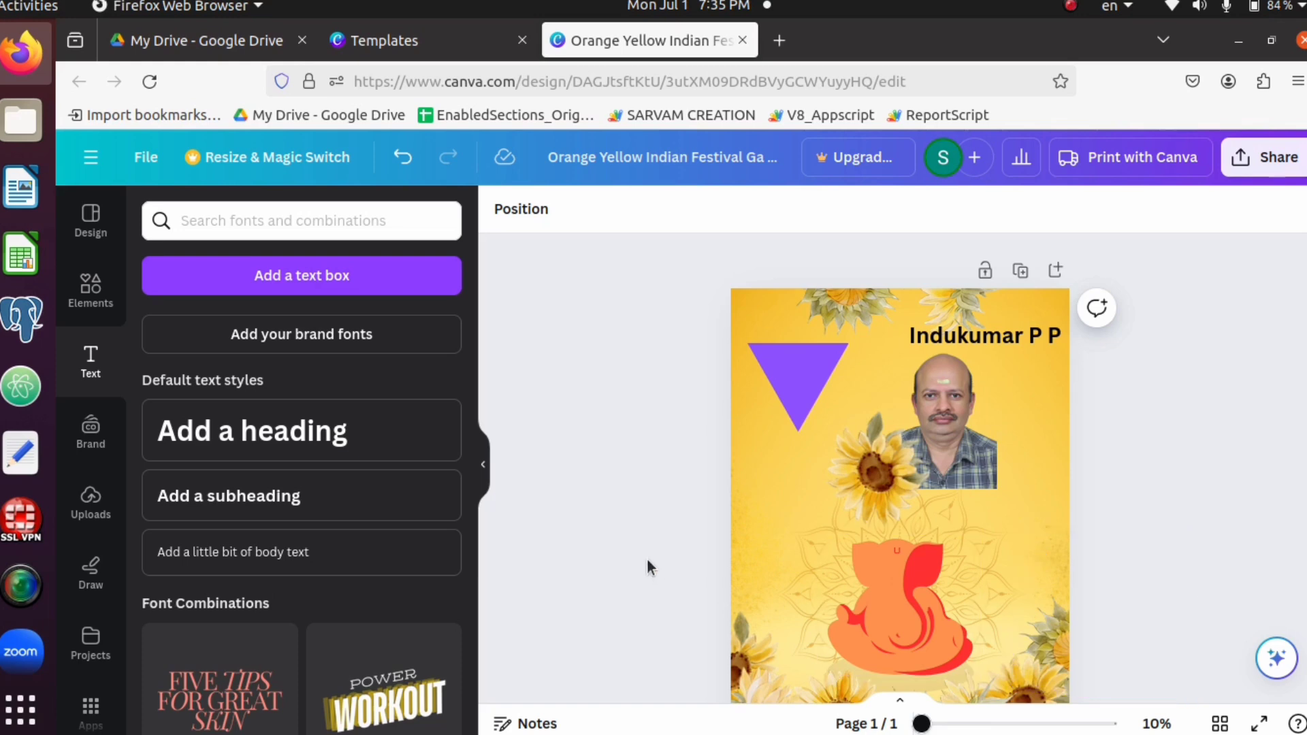
# Draw a thick freehand curve below the triangle with the marker, using the red document colour and weight 90
pyautogui.scroll(-2, 648, 548)
pyautogui.scroll(1, 648, 549)
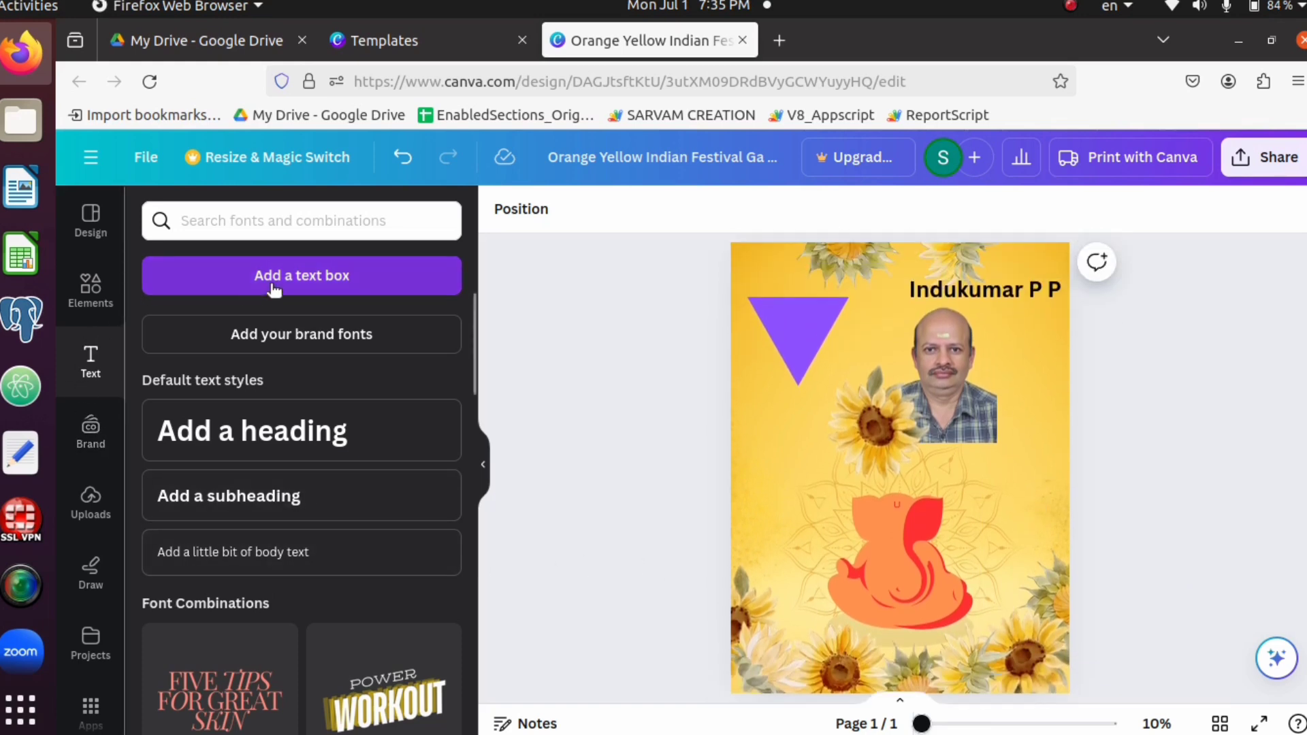
pyautogui.scroll(-1, 97, 462)
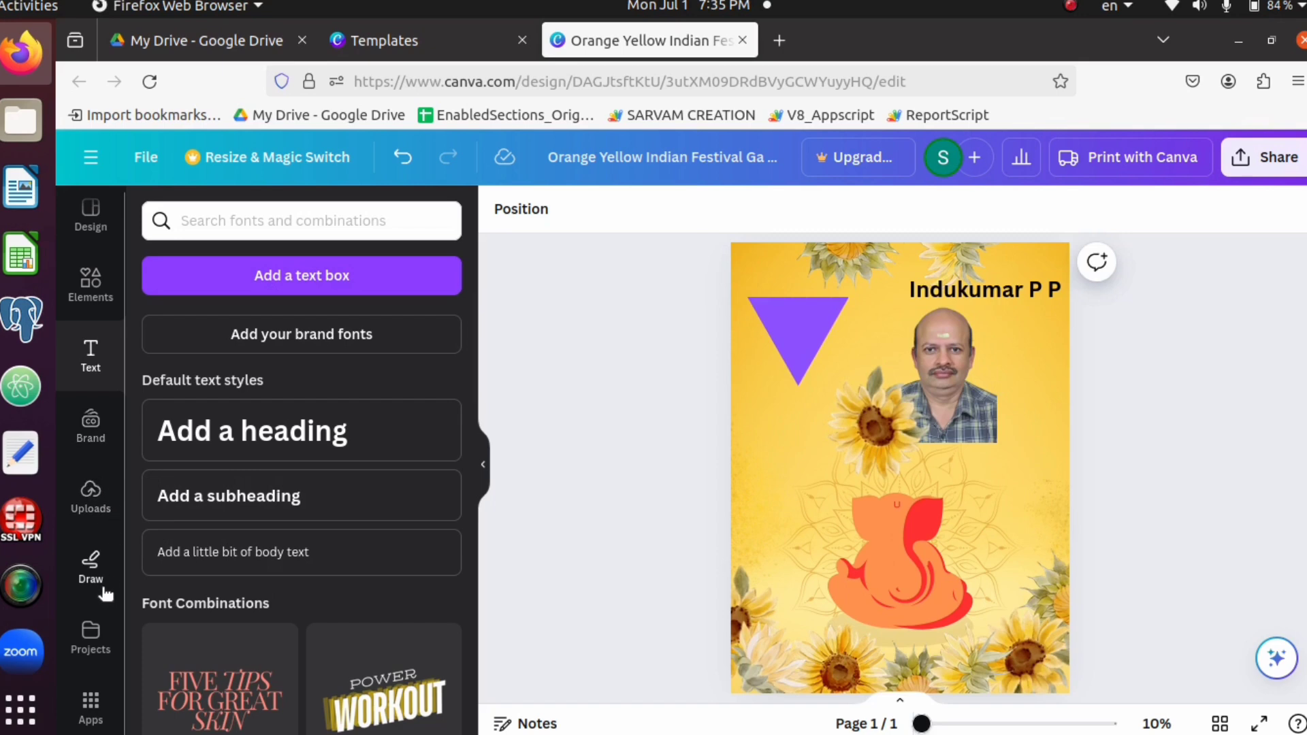
pyautogui.click(91, 568)
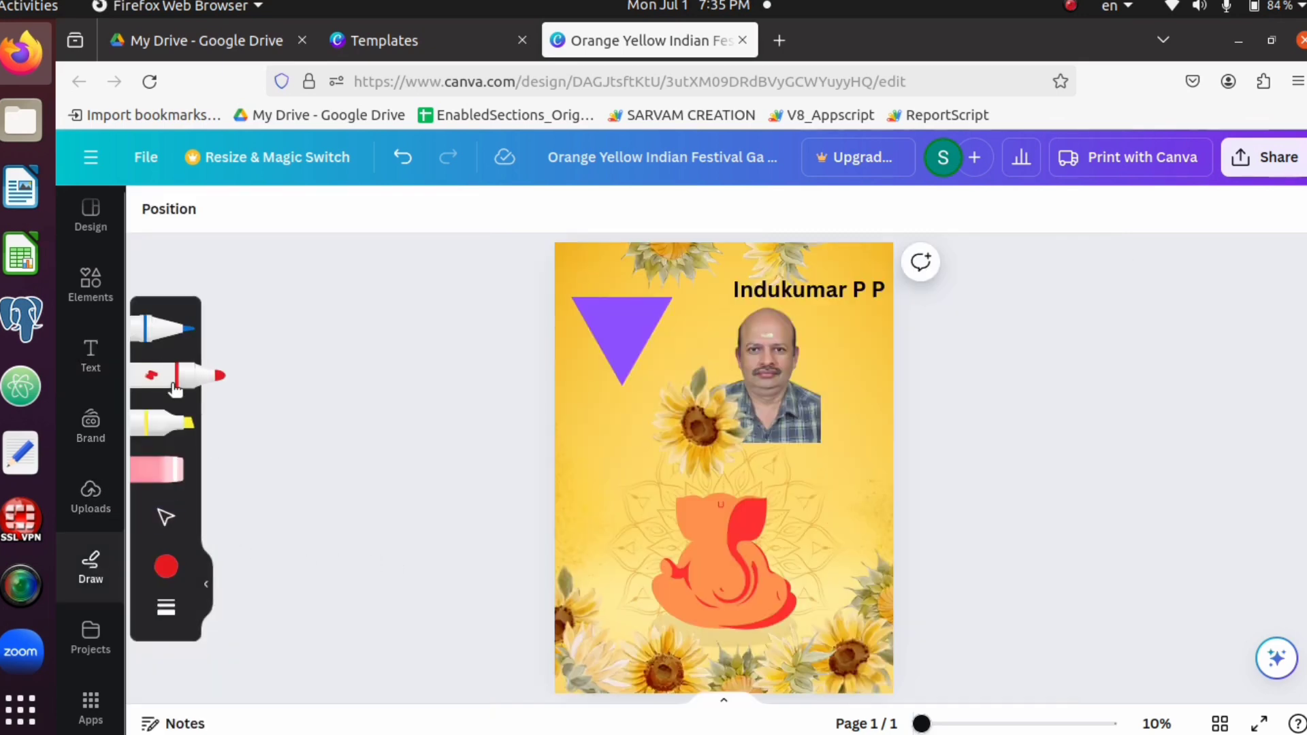
pyautogui.click(166, 516)
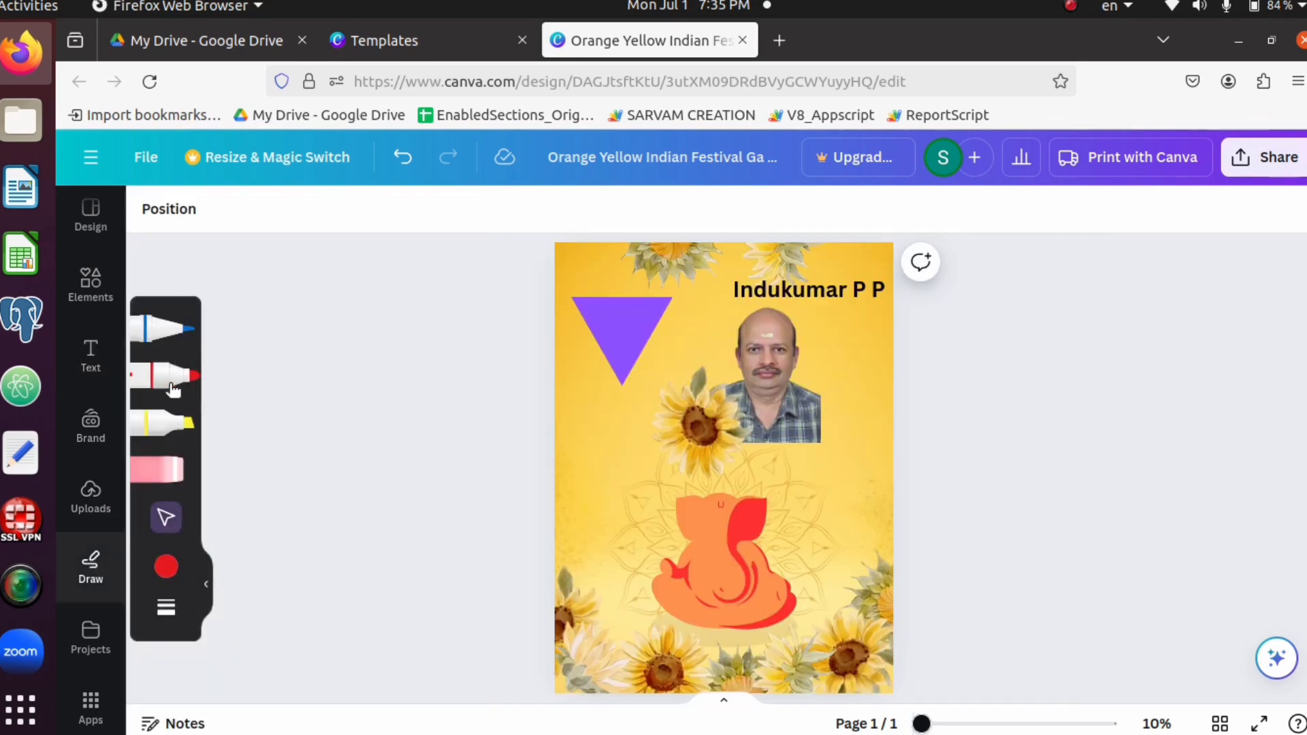
pyautogui.click(166, 568)
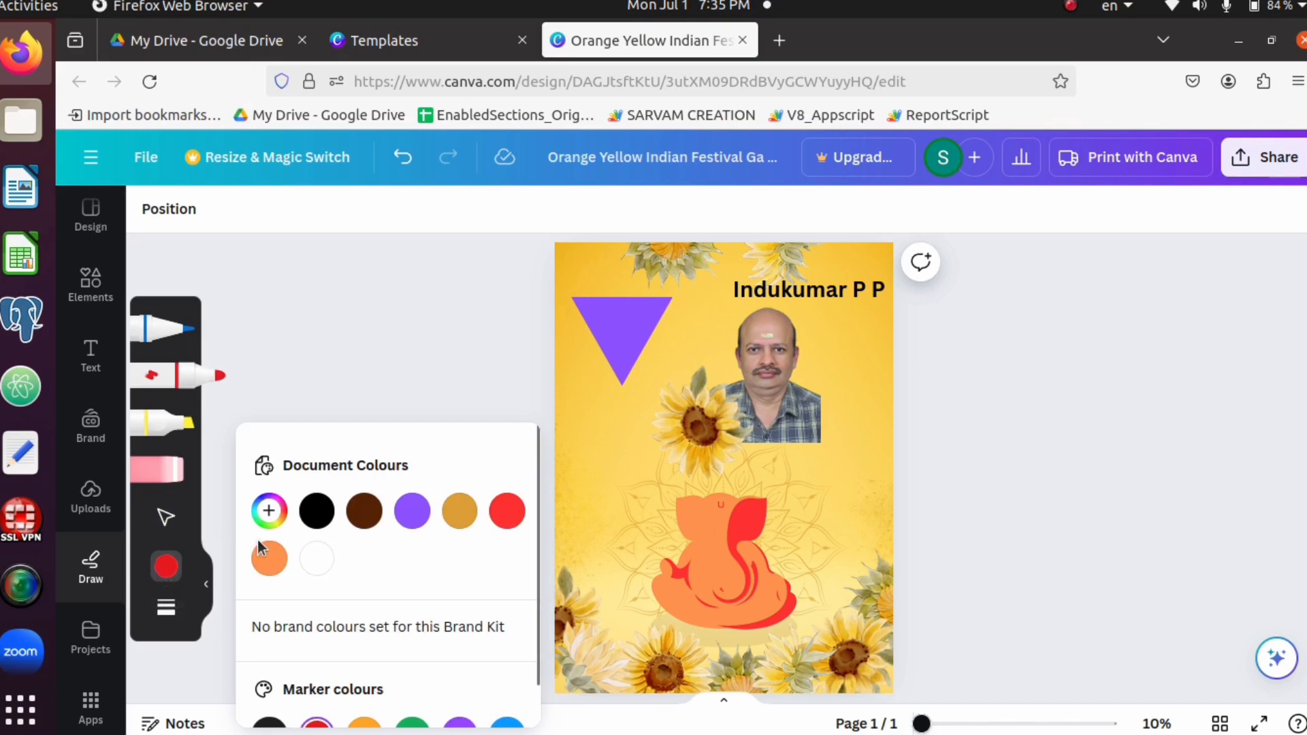
pyautogui.click(508, 510)
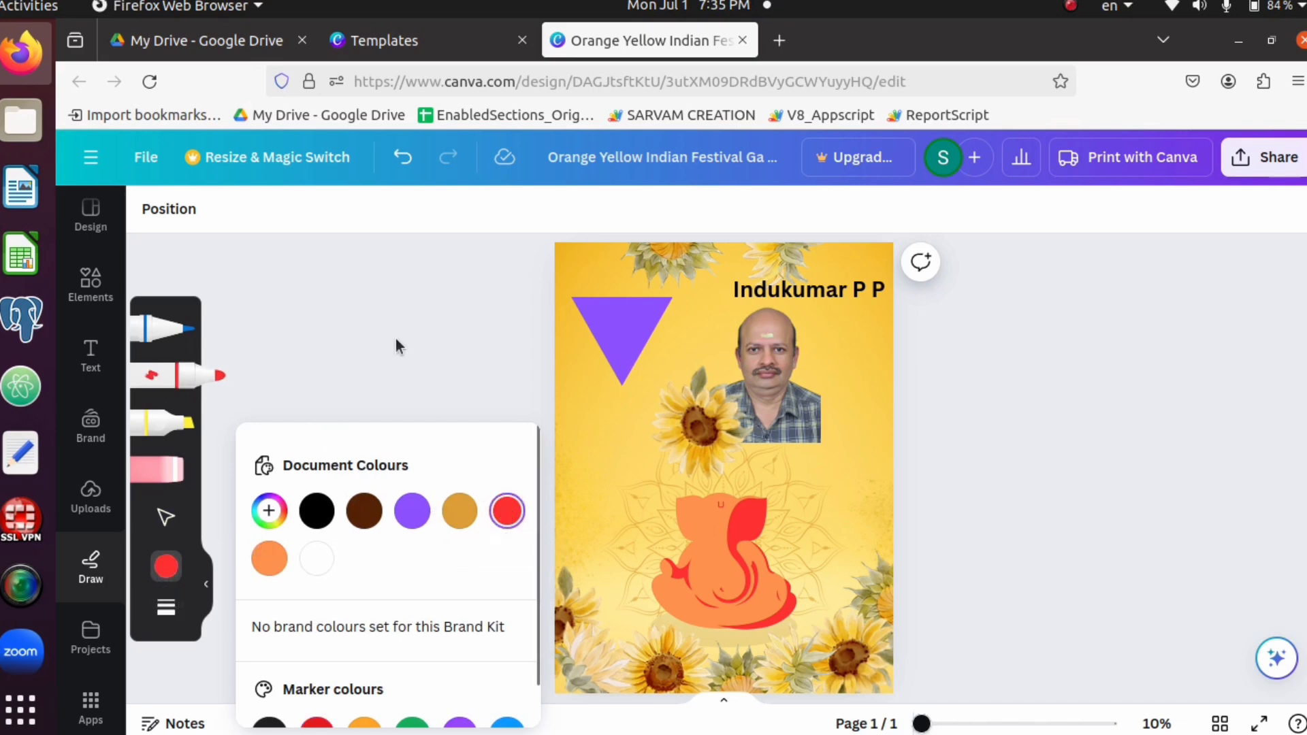
pyautogui.click(399, 345)
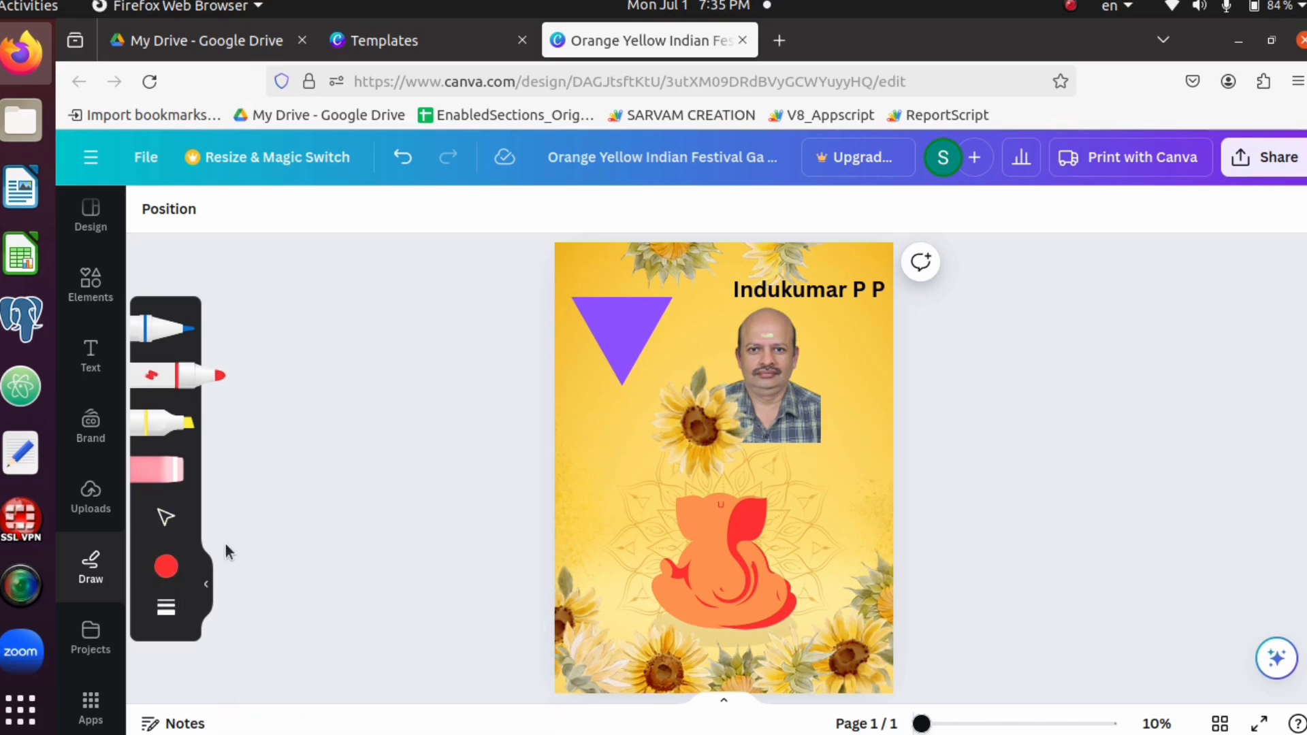
pyautogui.click(166, 606)
pyautogui.click(417, 618)
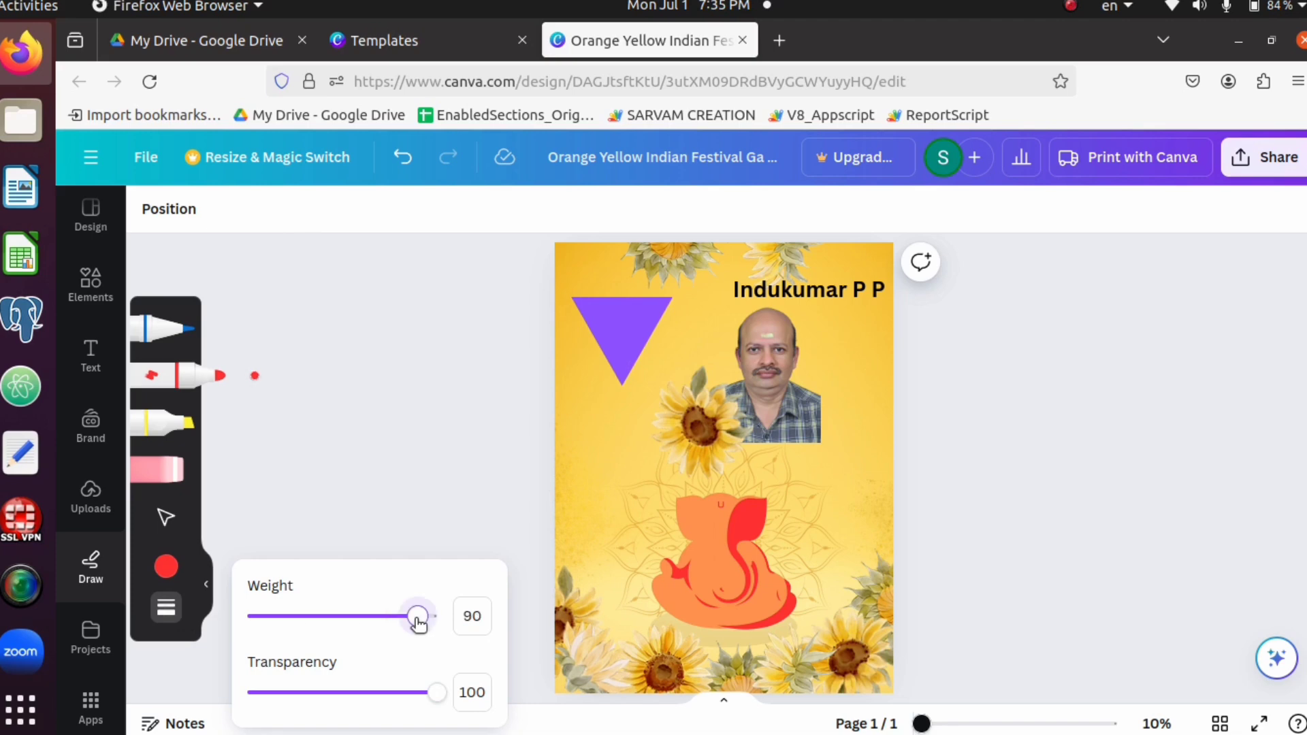
pyautogui.click(420, 484)
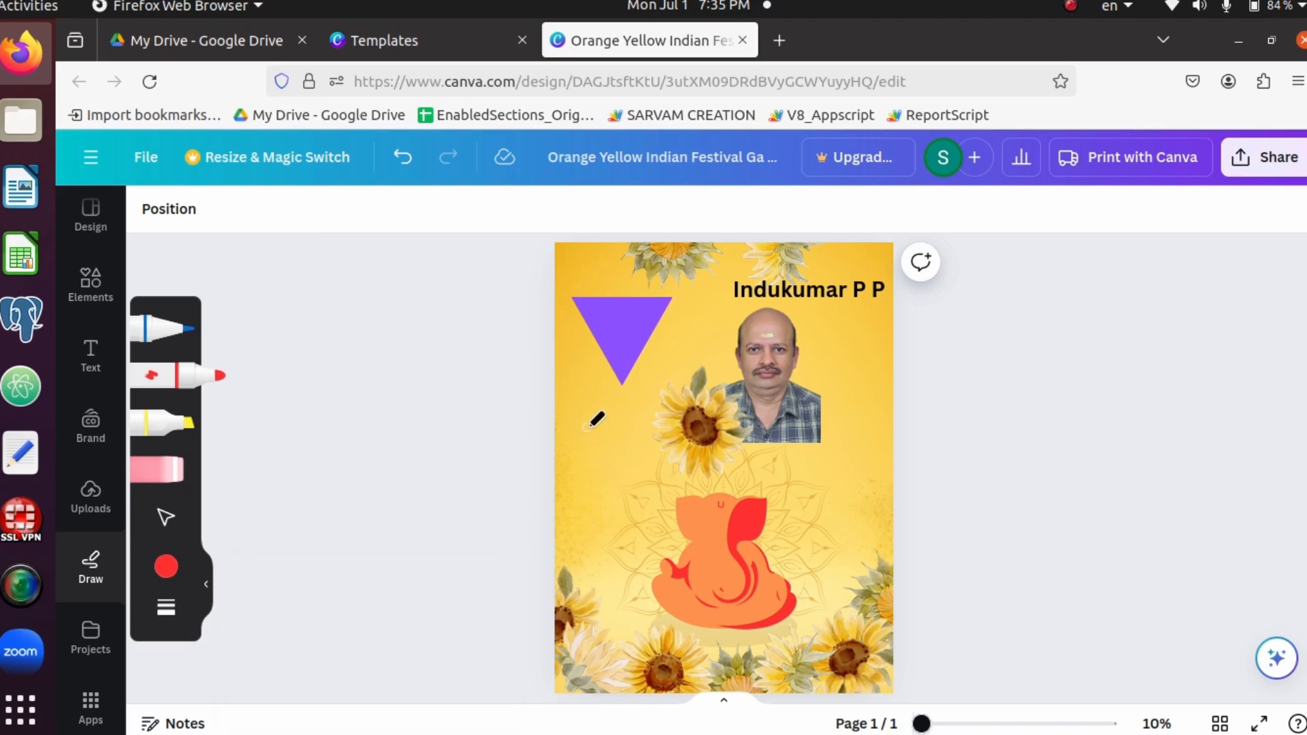
pyautogui.moveTo(584, 395)
pyautogui.mouseDown()
pyautogui.moveTo(614, 484)
pyautogui.moveTo(593, 522)
pyautogui.moveTo(570, 436)
pyautogui.mouseUp()
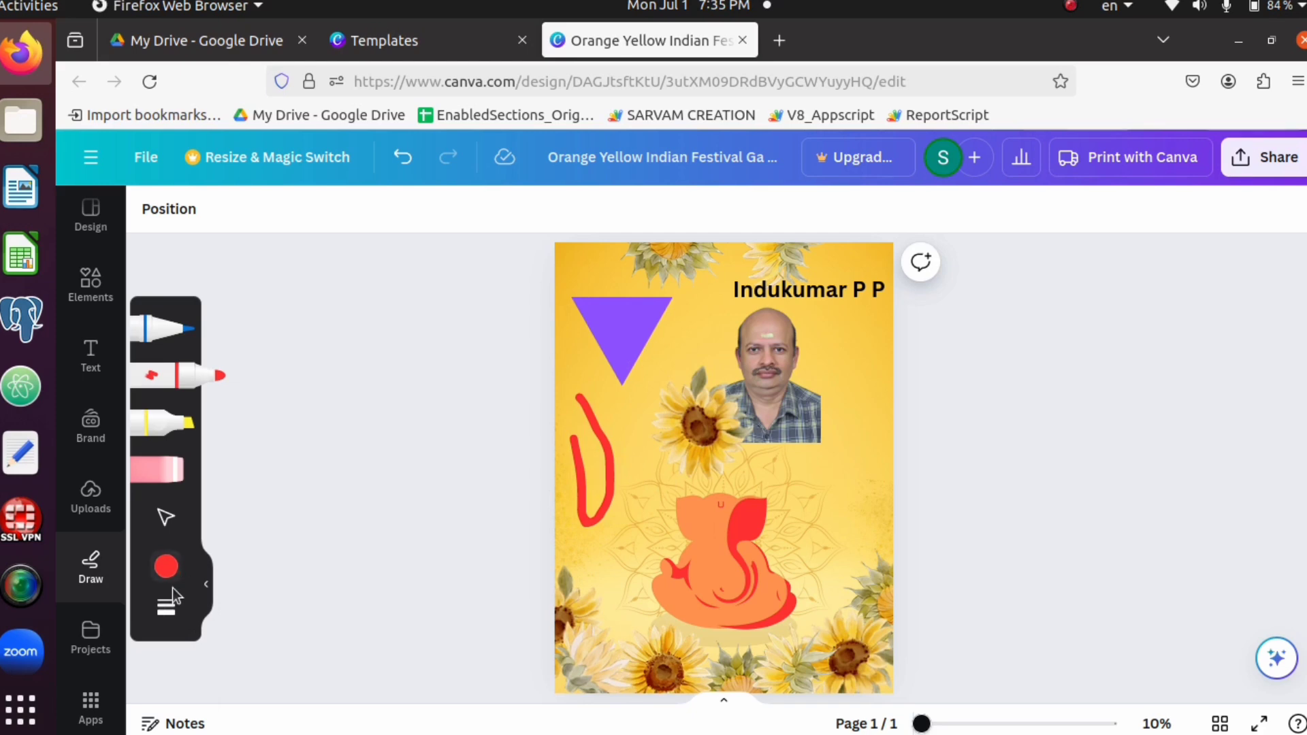
# Reduce the marker weight to 17 and draw a thin red curve near the poster's right edge, beside the portrait's lower part
pyautogui.click(166, 607)
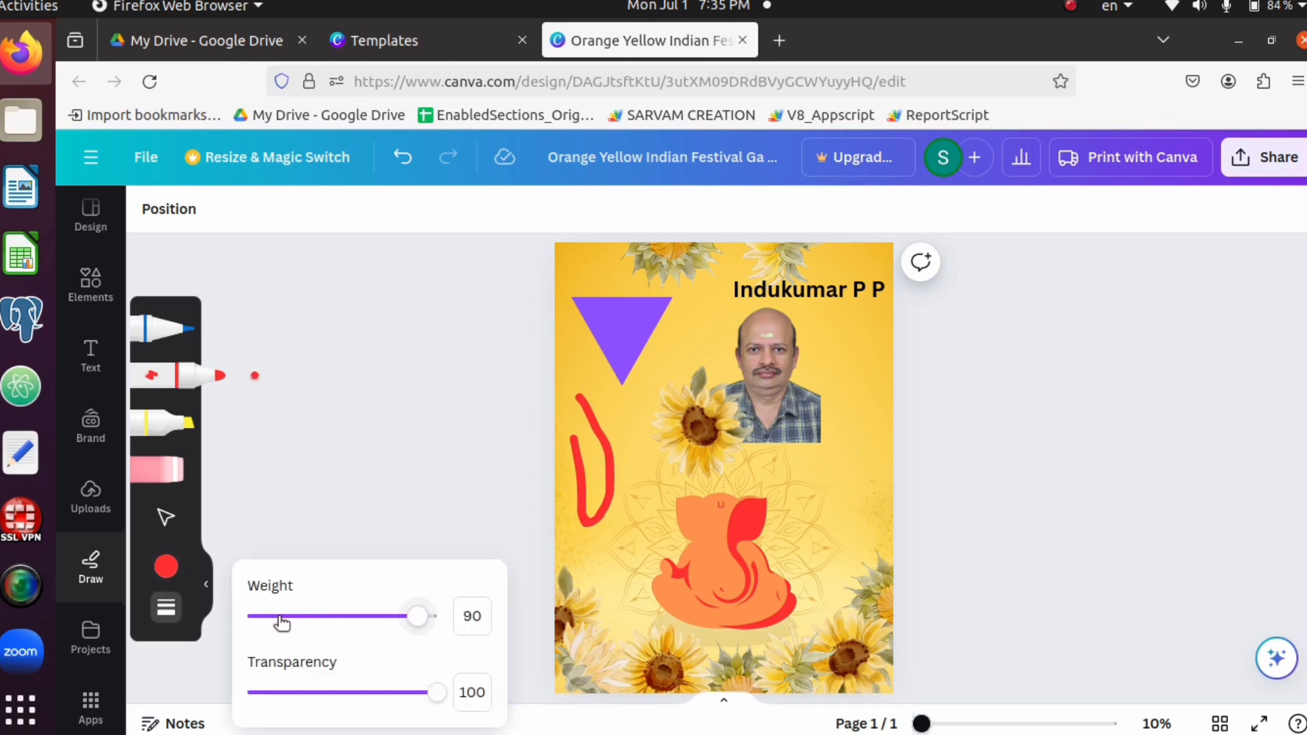
pyautogui.click(281, 617)
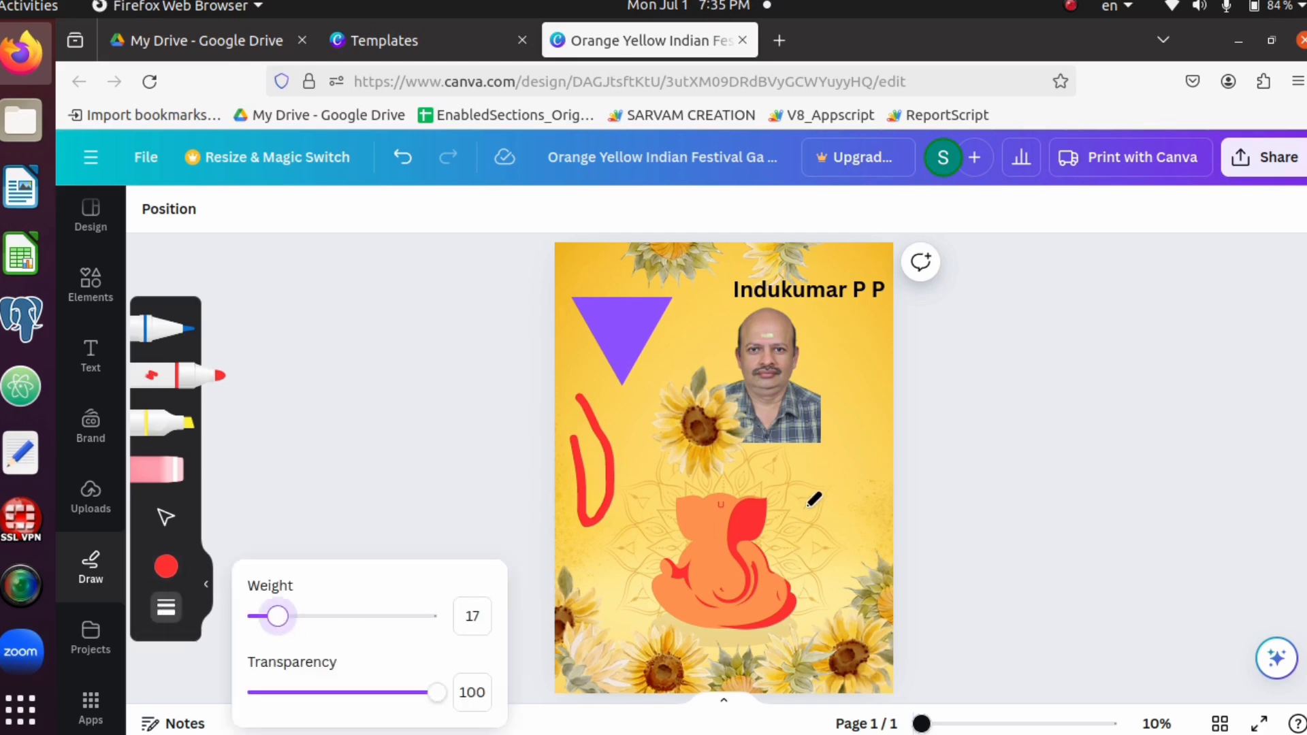
pyautogui.moveTo(845, 389)
pyautogui.mouseDown()
pyautogui.moveTo(871, 465)
pyautogui.moveTo(848, 494)
pyautogui.mouseUp()
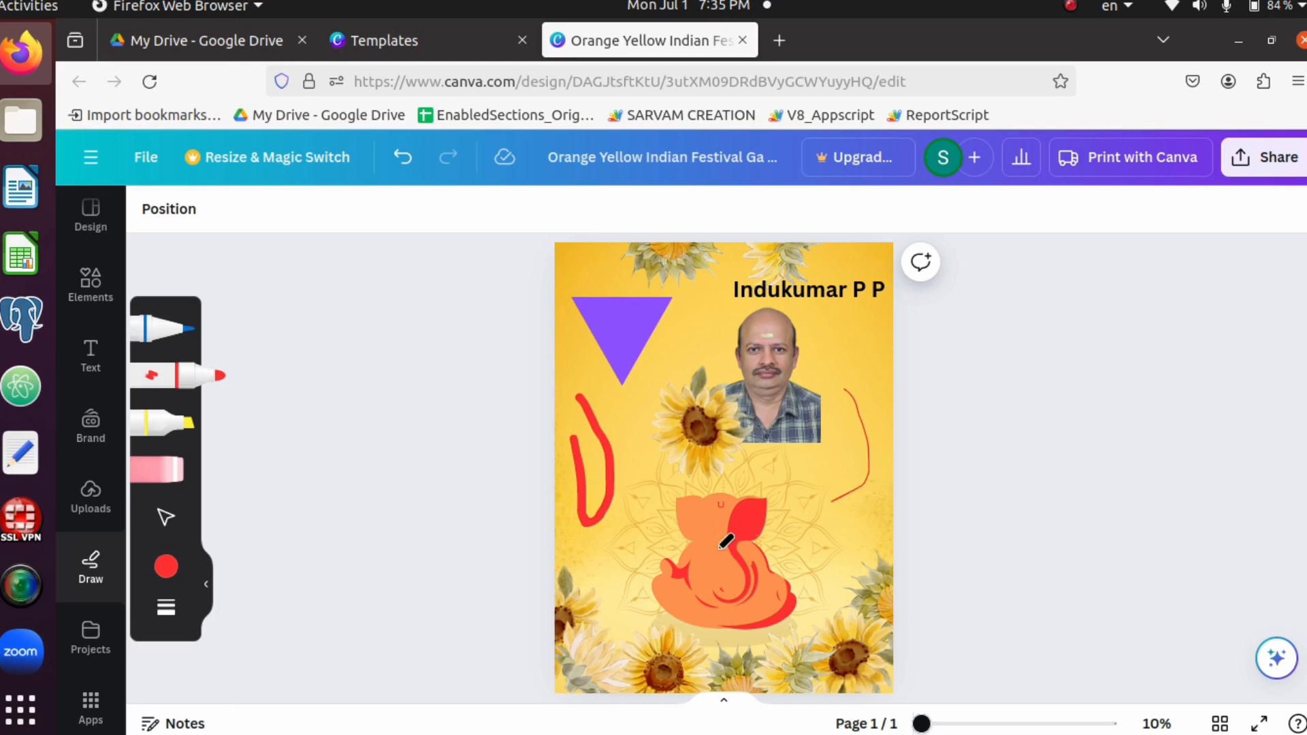
# Draw a diagonal freehand stroke across the Ganesha figure with the marker, using the violet document colour and weight 43
pyautogui.click(166, 567)
pyautogui.click(422, 516)
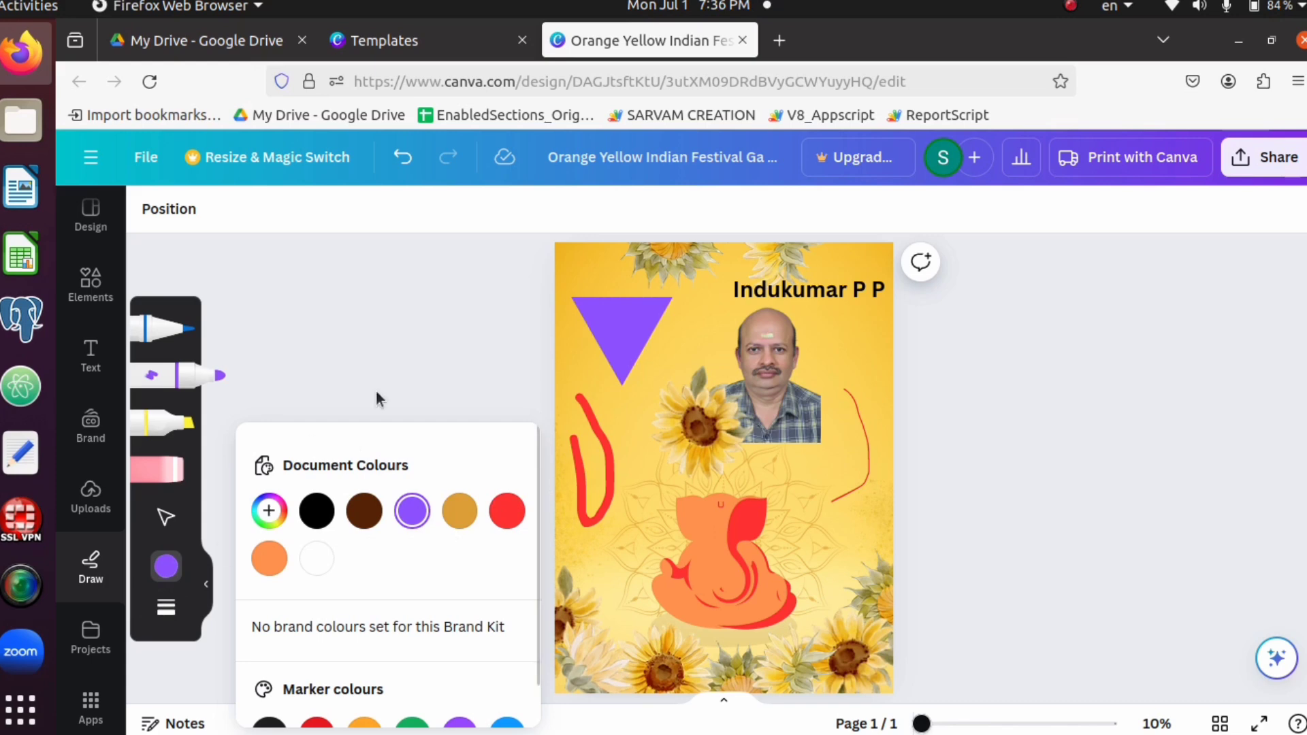
pyautogui.click(358, 389)
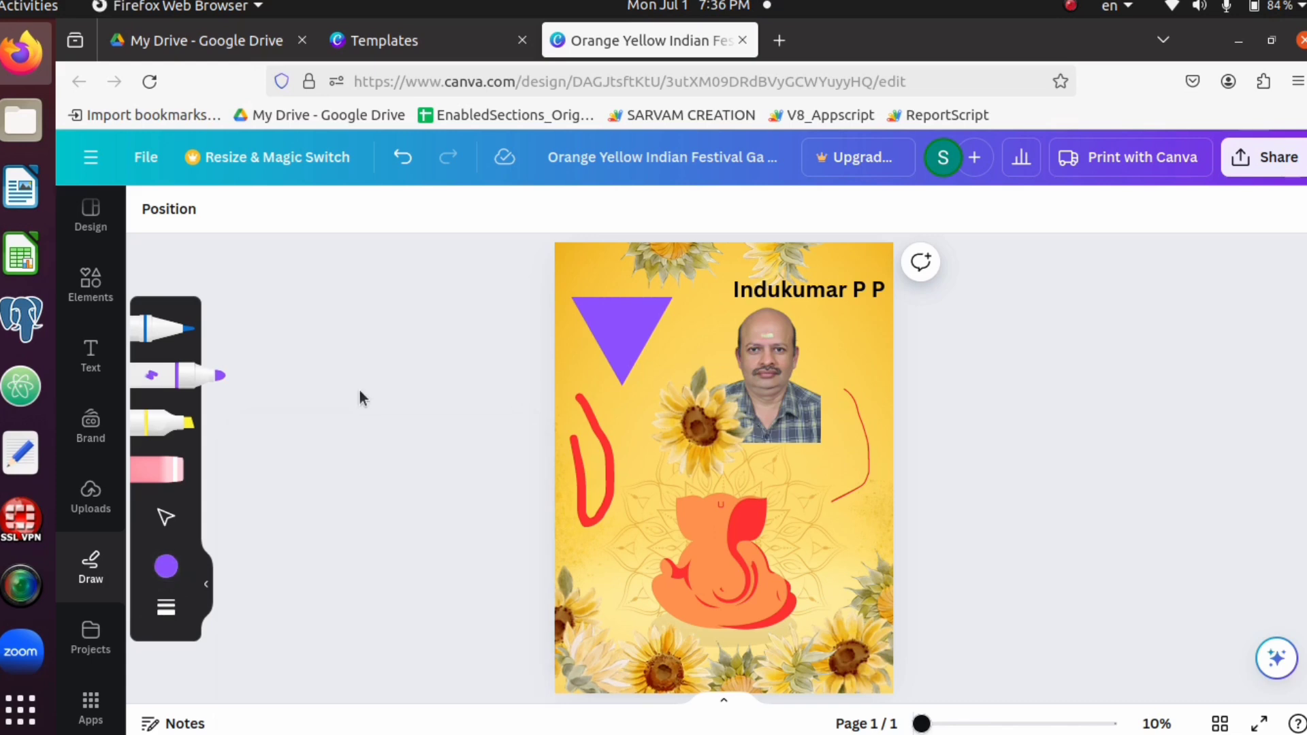
pyautogui.click(166, 606)
pyautogui.click(329, 616)
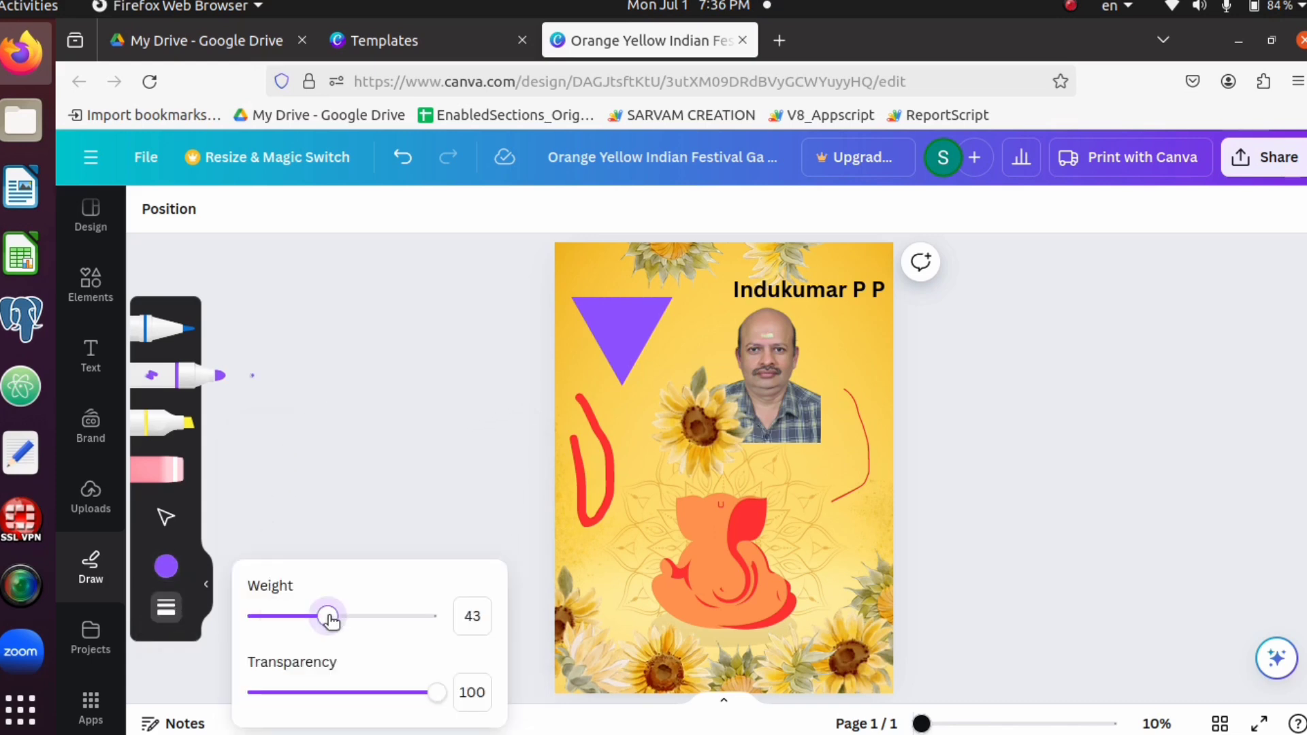
pyautogui.click(374, 478)
pyautogui.moveTo(647, 493)
pyautogui.mouseDown()
pyautogui.moveTo(701, 528)
pyautogui.moveTo(821, 566)
pyautogui.mouseUp()
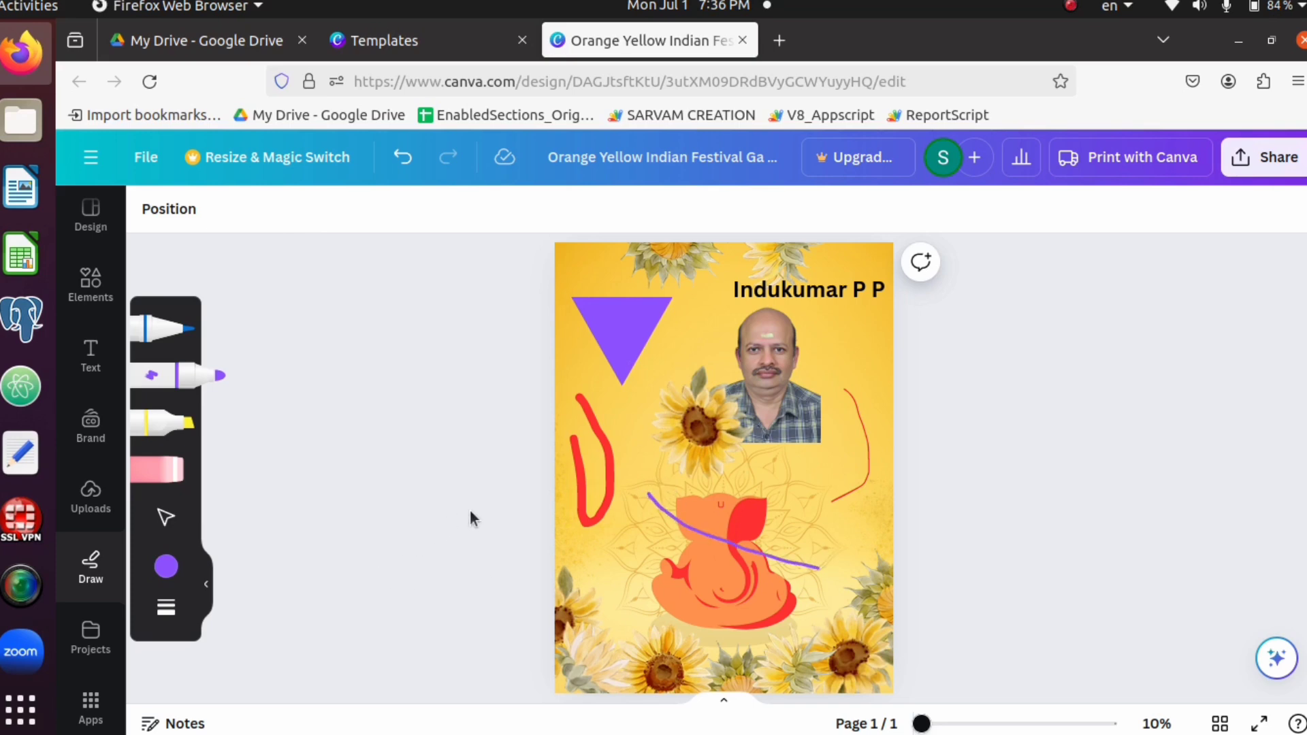
# Download the poster as a PNG, save the file to the computer and dismiss the print offer
pyautogui.scroll(-1, 470, 509)
pyautogui.scroll(1, 470, 509)
pyautogui.scroll(1, 470, 517)
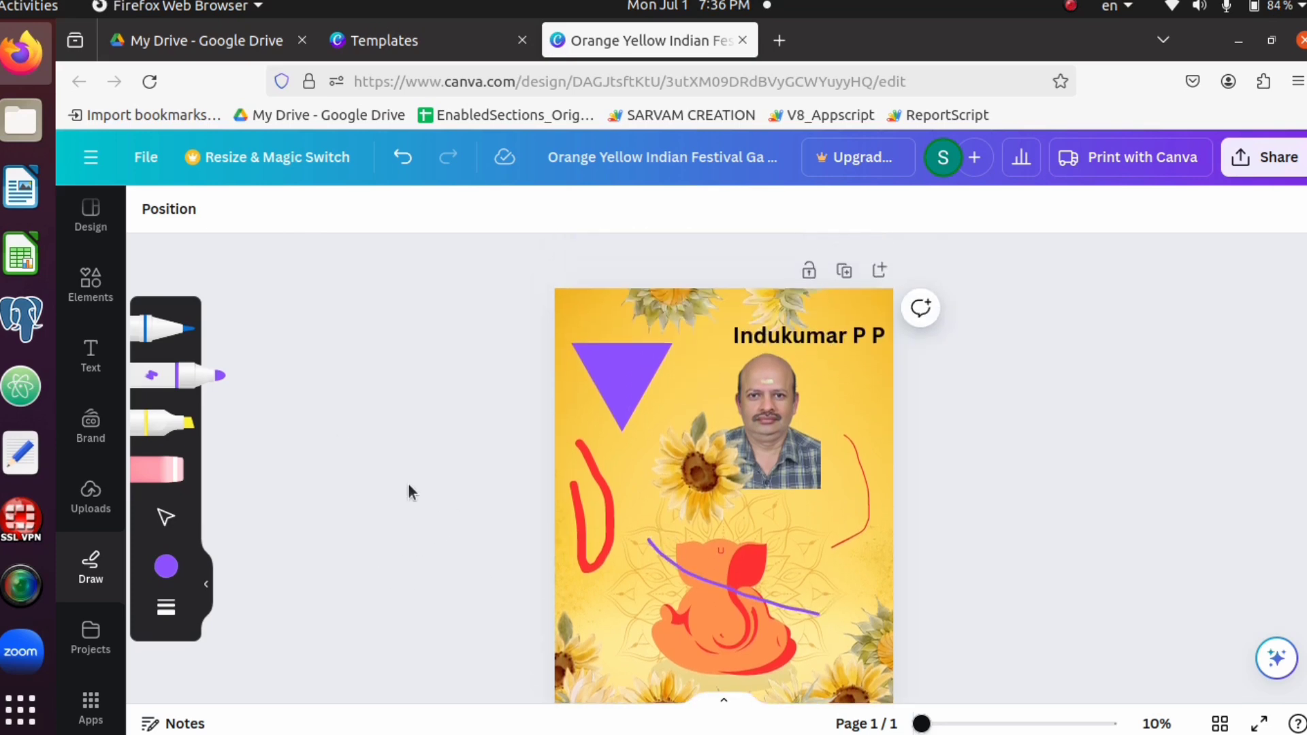
pyautogui.click(146, 158)
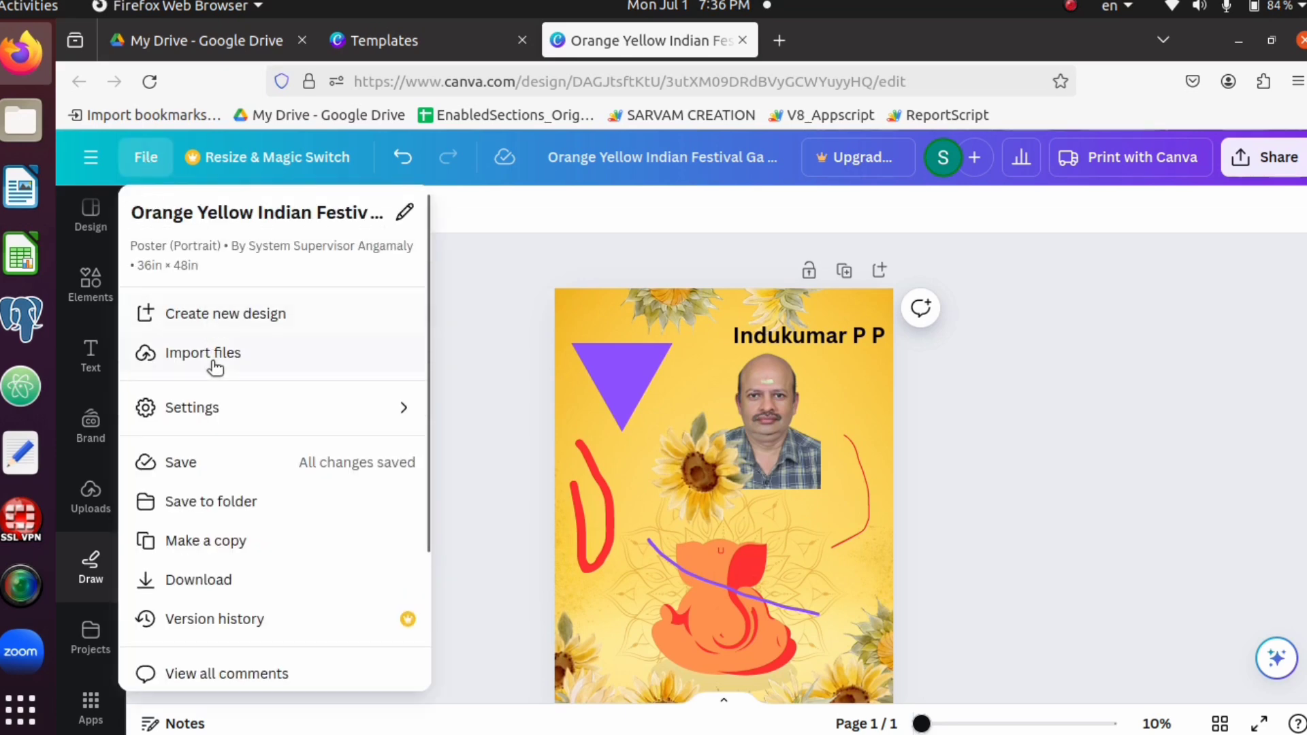
pyautogui.click(211, 580)
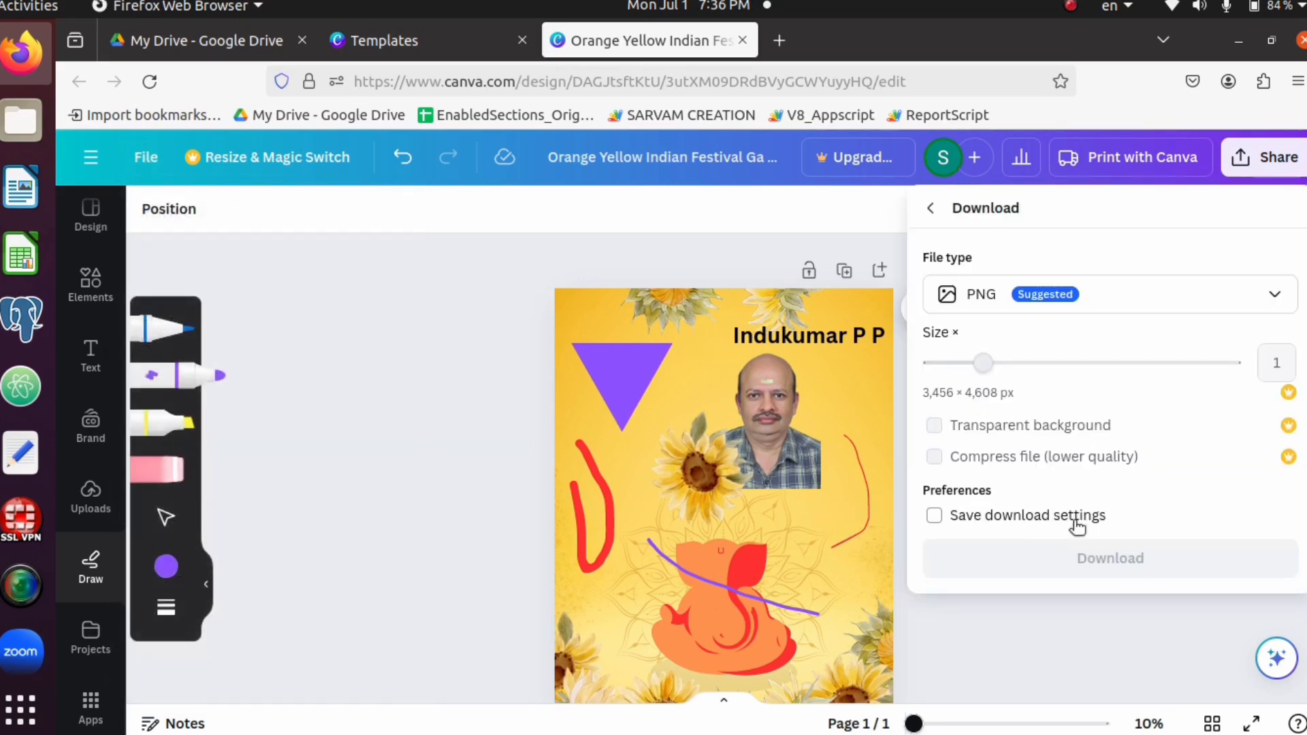
pyautogui.click(1124, 560)
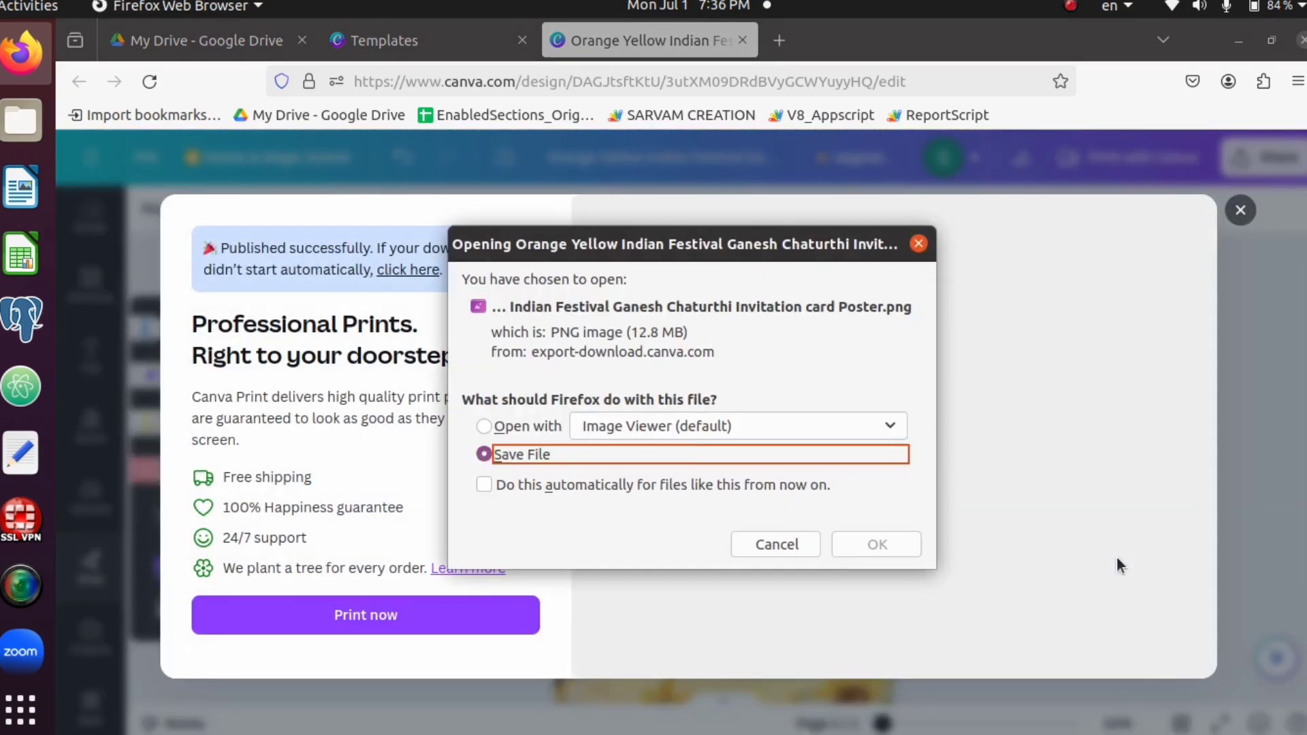
pyautogui.click(866, 552)
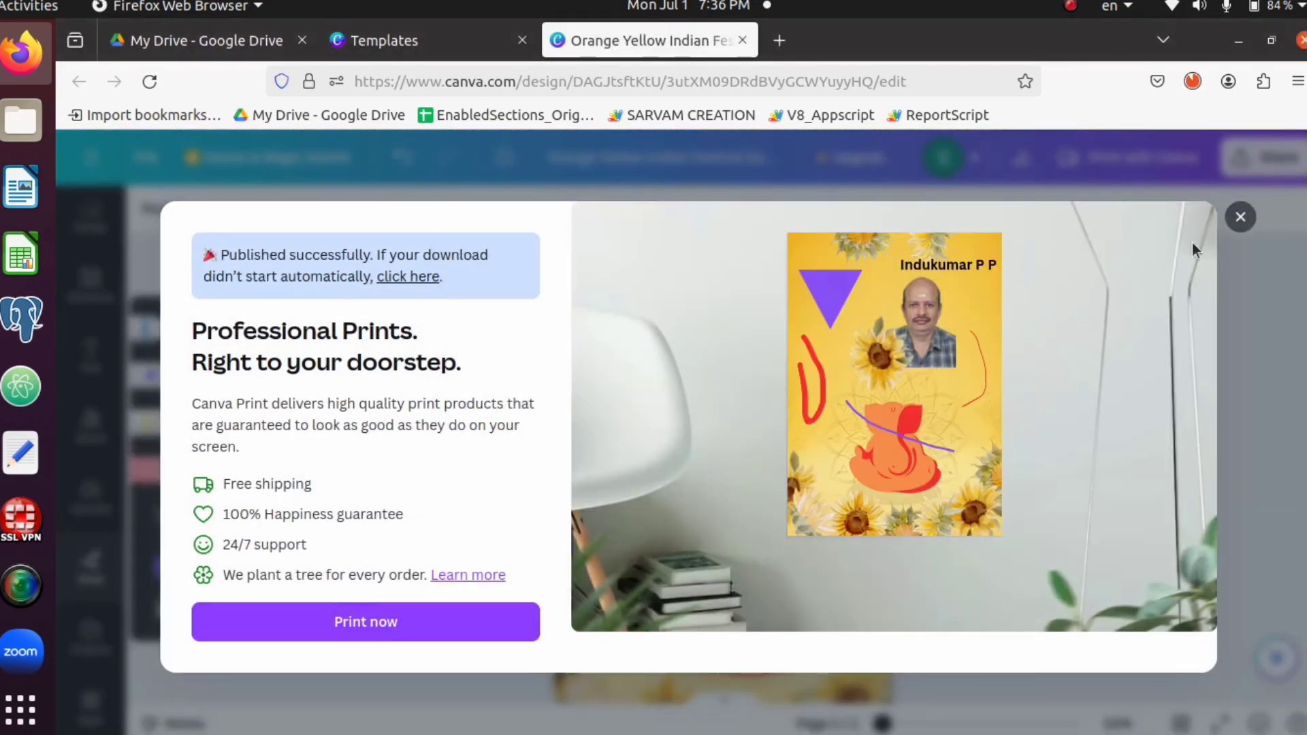
pyautogui.click(1240, 217)
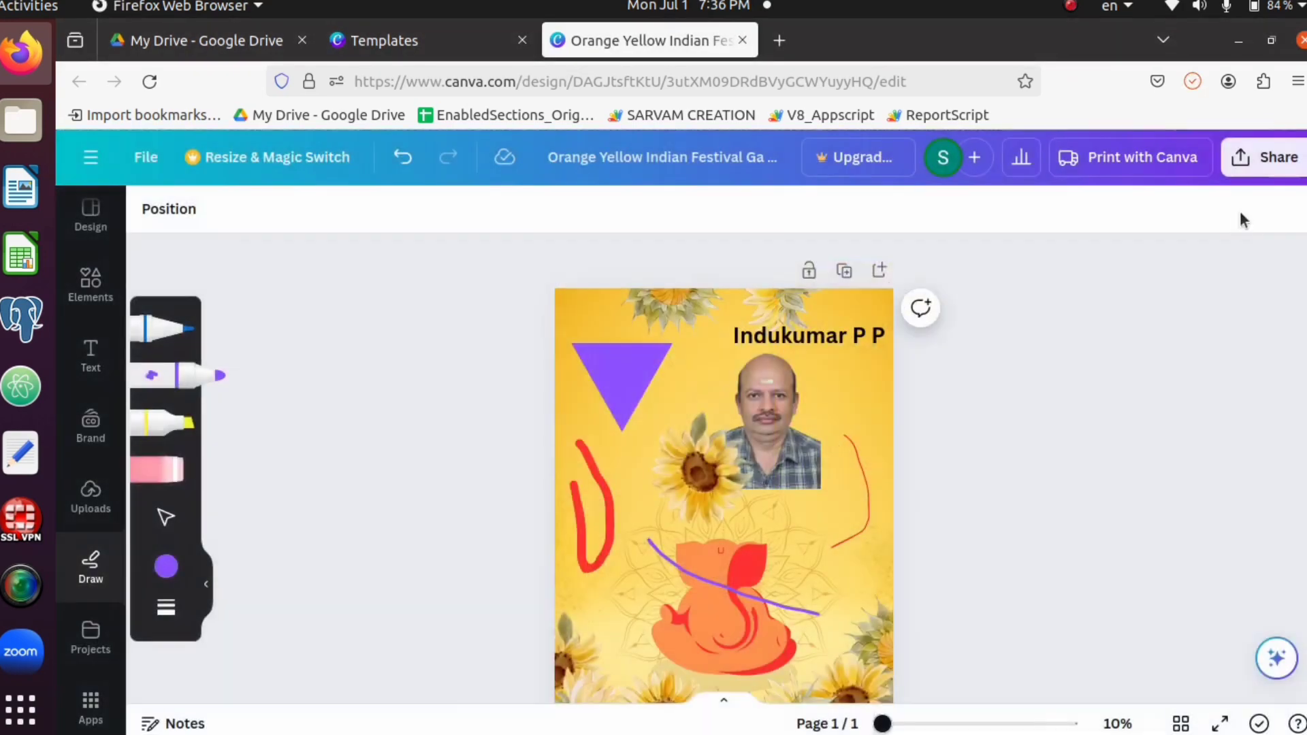
# Open the downloaded poster PNG in Image Viewer and maximise its window to inspect the result
pyautogui.click(1195, 79)
pyautogui.click(981, 124)
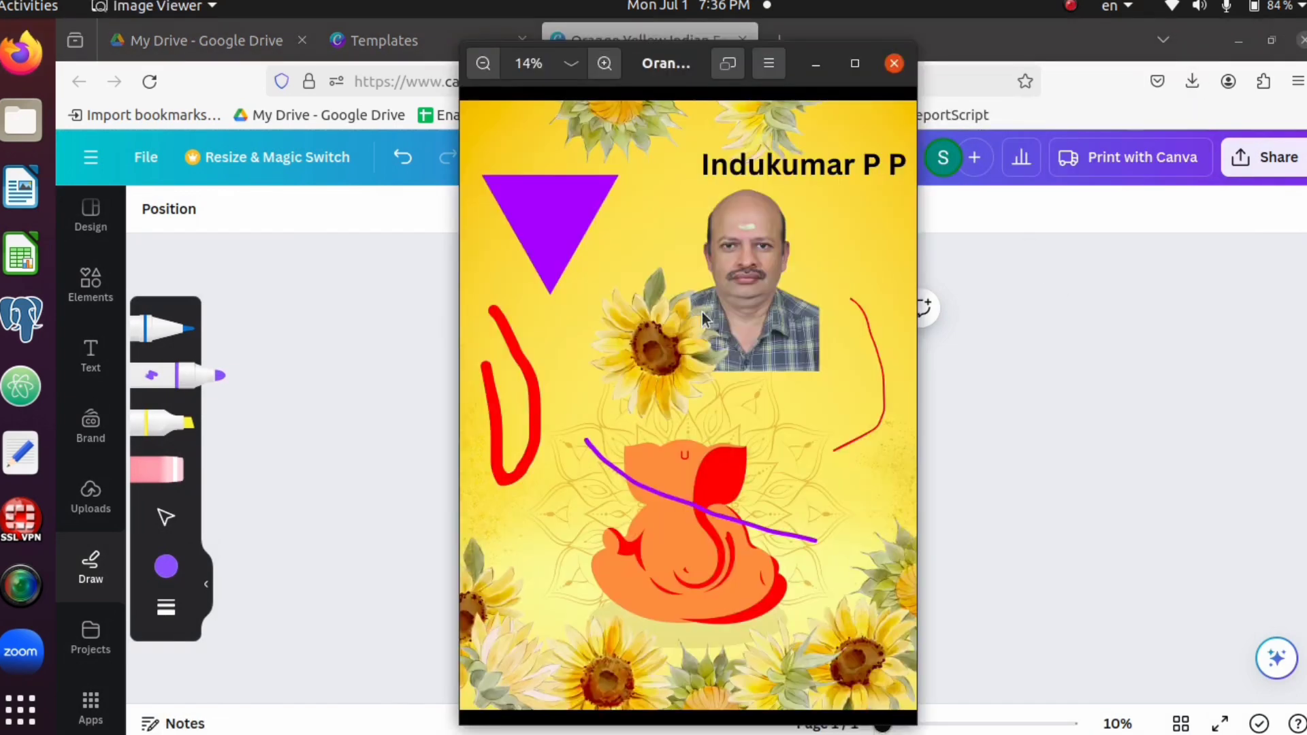
pyautogui.click(855, 63)
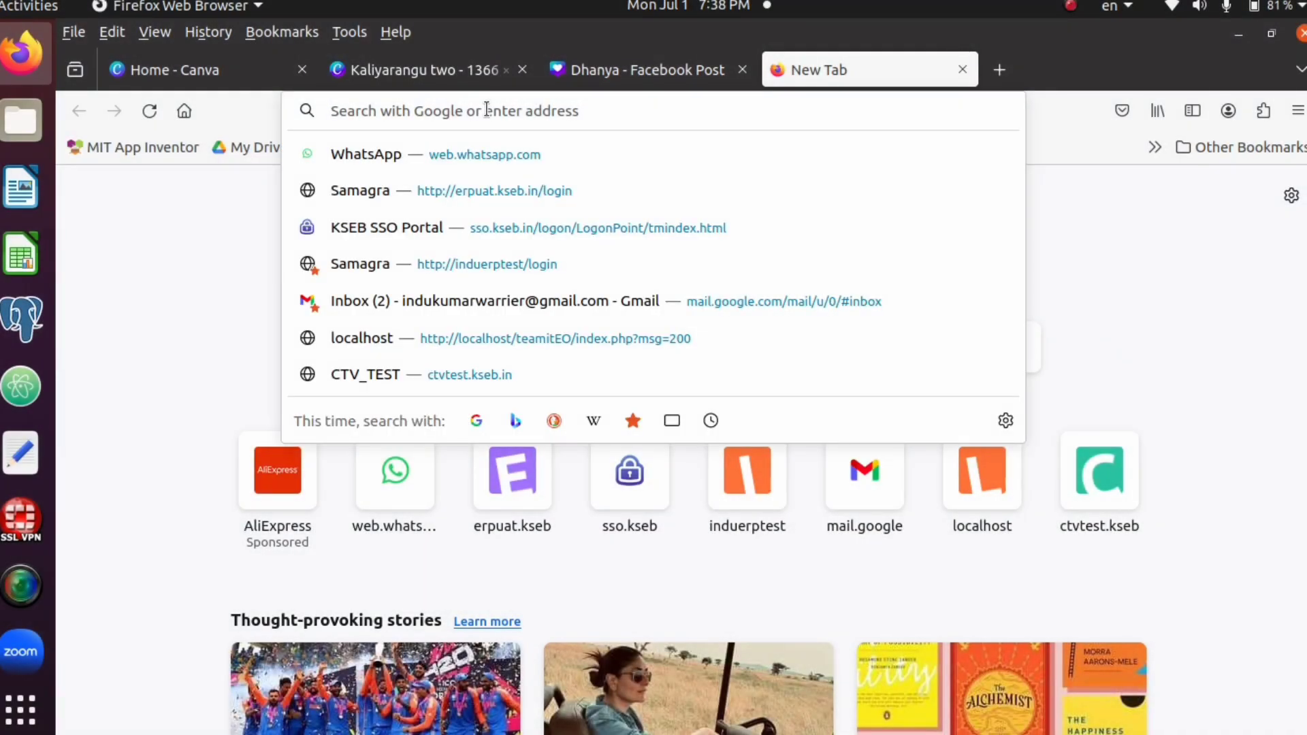
# Search the web for "bg remove" and open the remove.bg background removal site
pyautogui.write('bg')
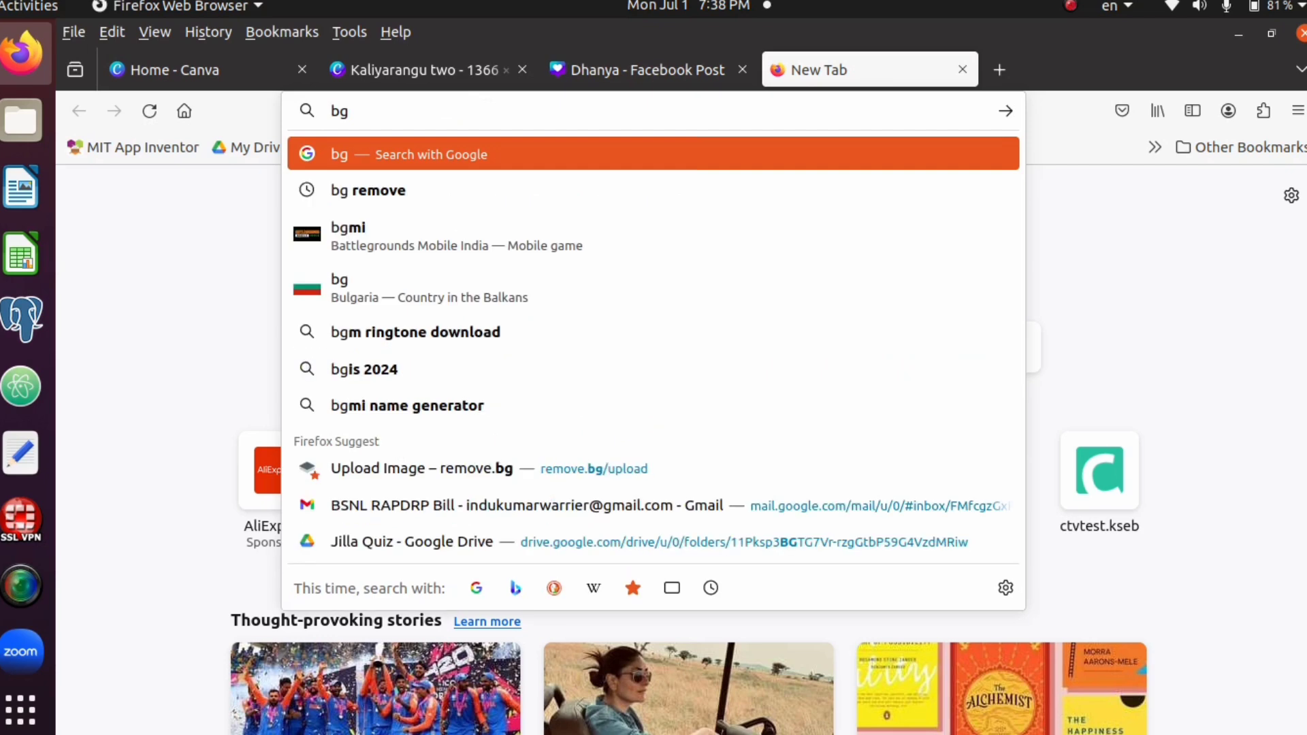
pyautogui.click(386, 188)
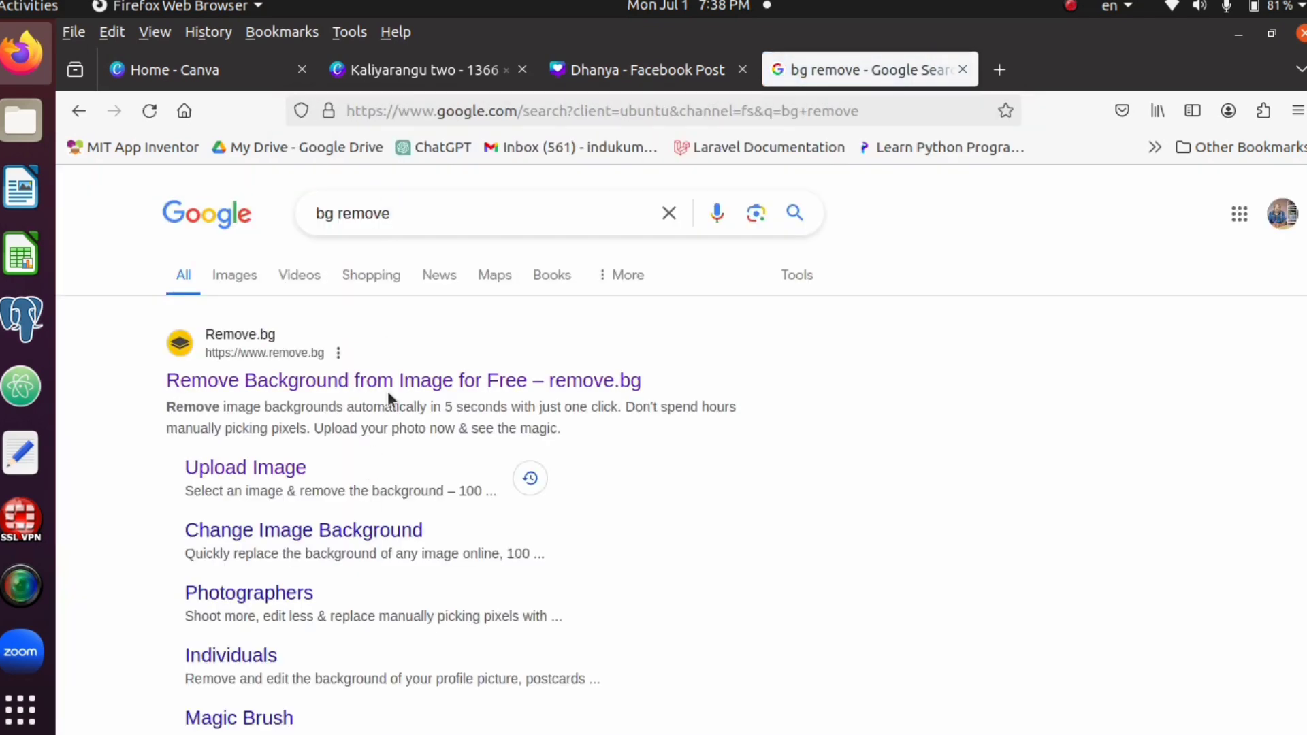
pyautogui.click(396, 386)
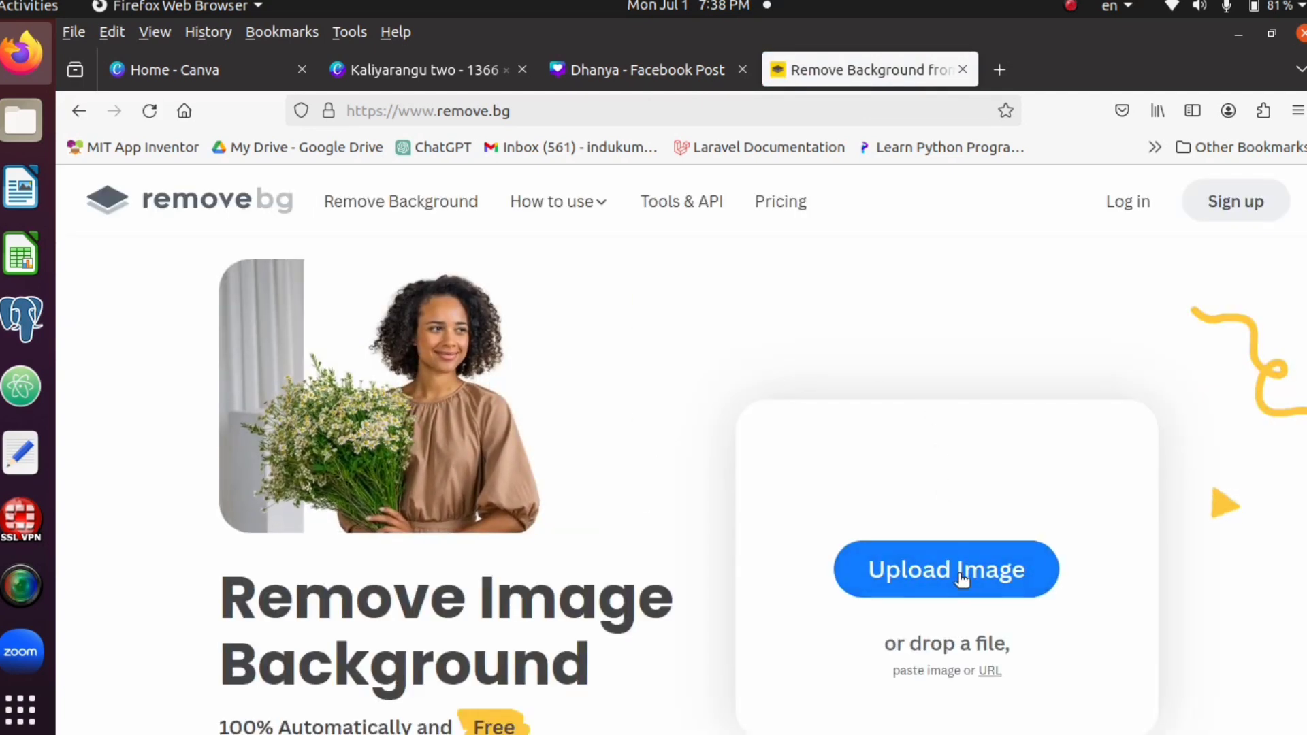
# Upload IMG_49298339537881.jpeg for background removal, then download the standard-resolution cut-out and save the PNG to the computer
pyautogui.click(951, 556)
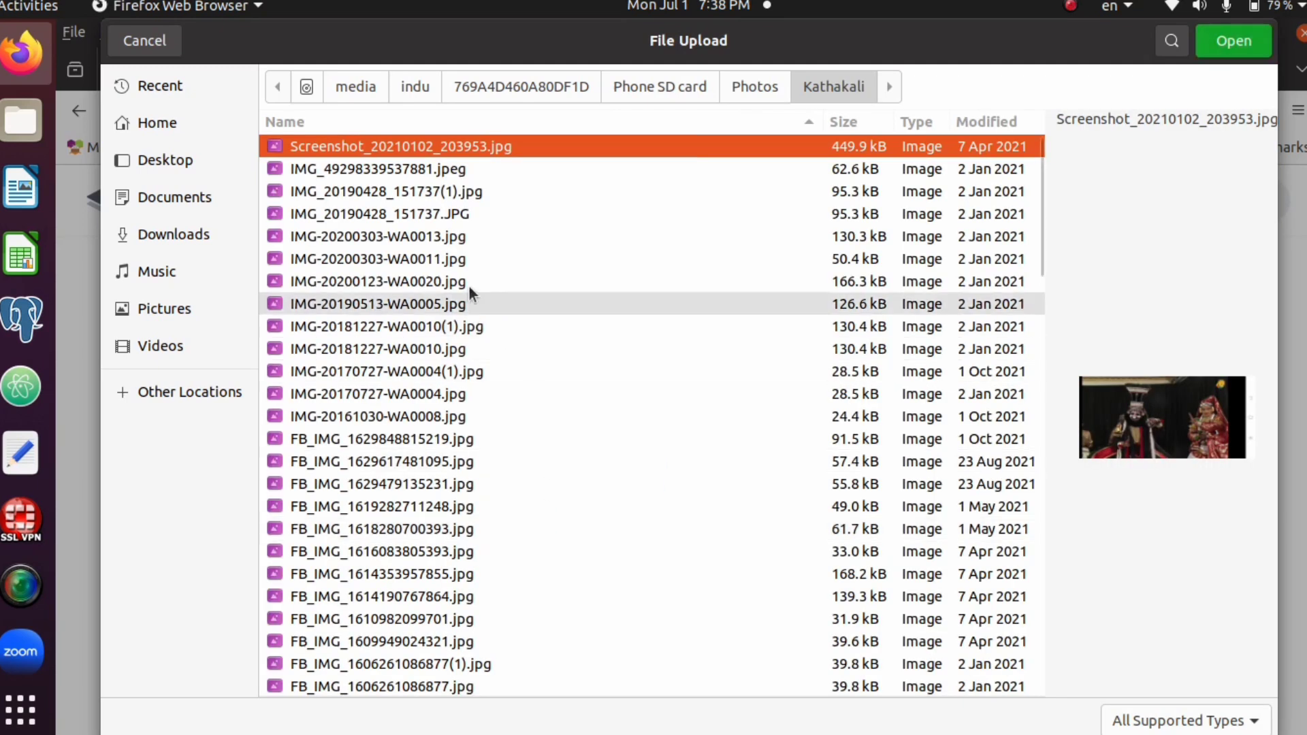
pyautogui.click(404, 169)
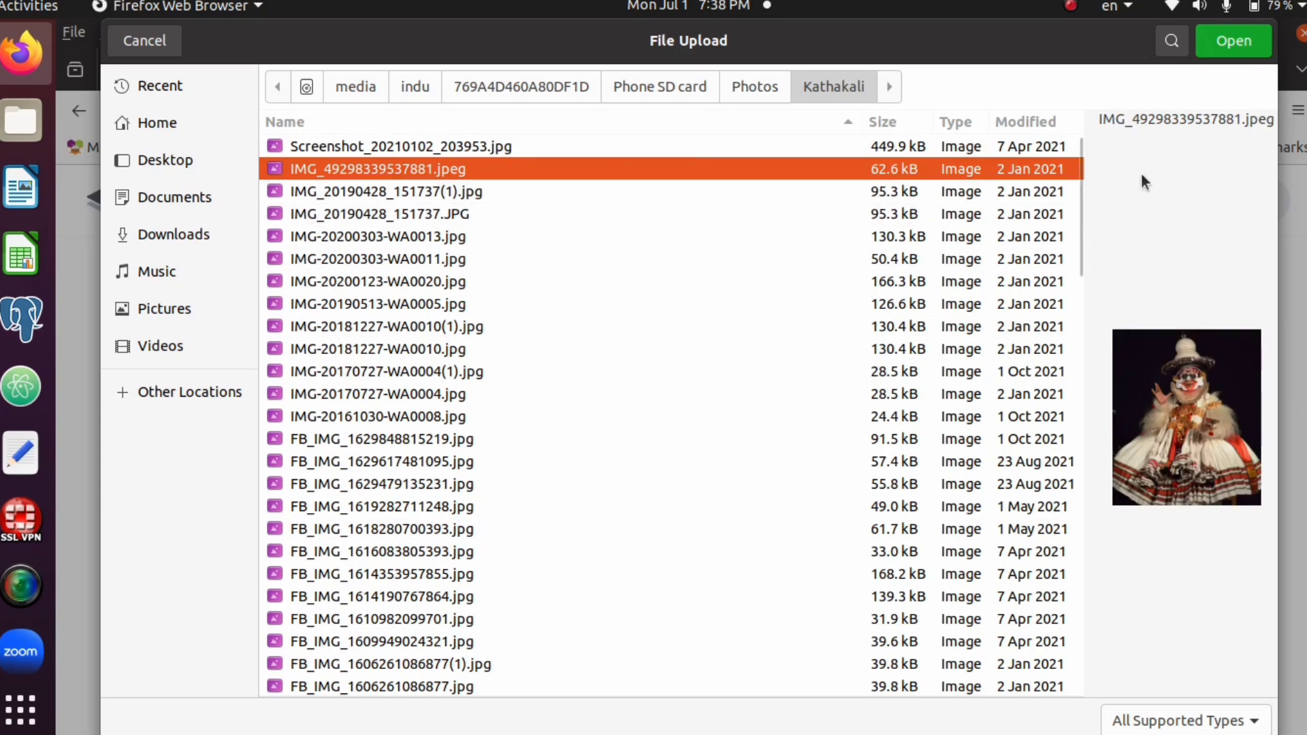
pyautogui.click(1225, 42)
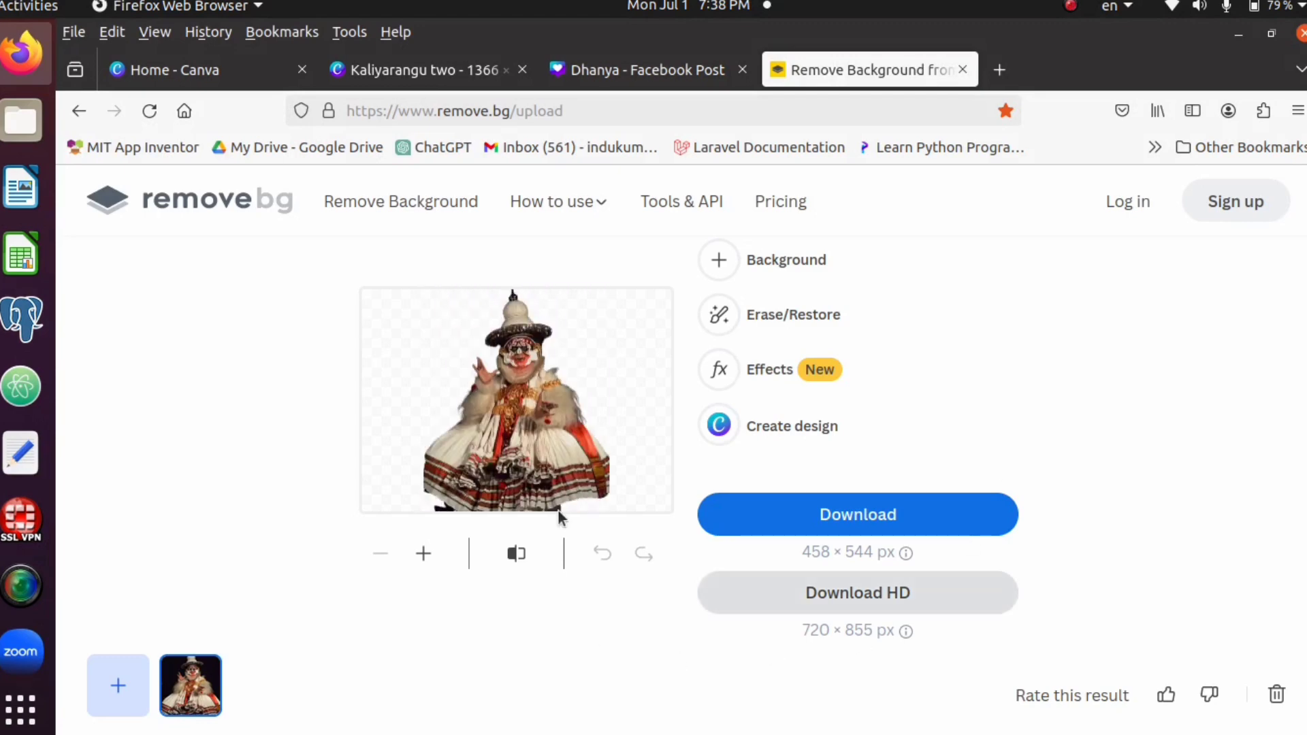
pyautogui.click(885, 517)
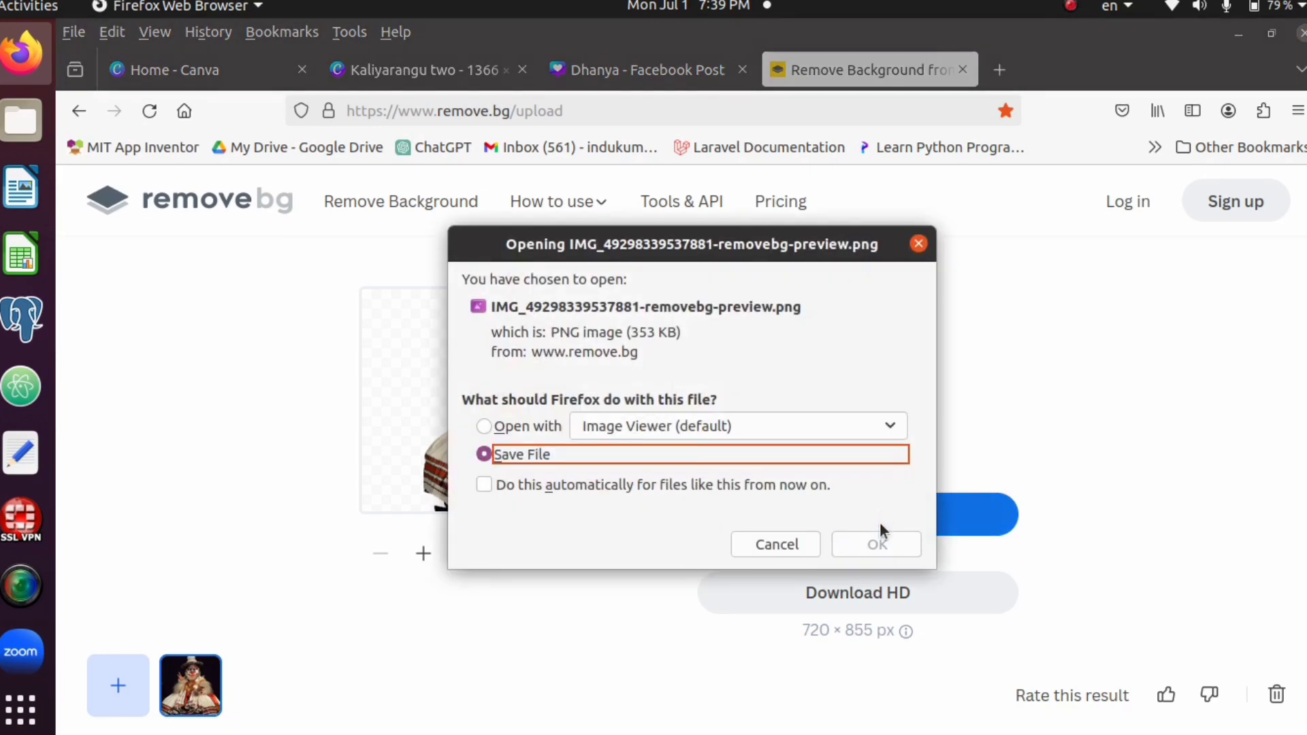
pyautogui.click(878, 545)
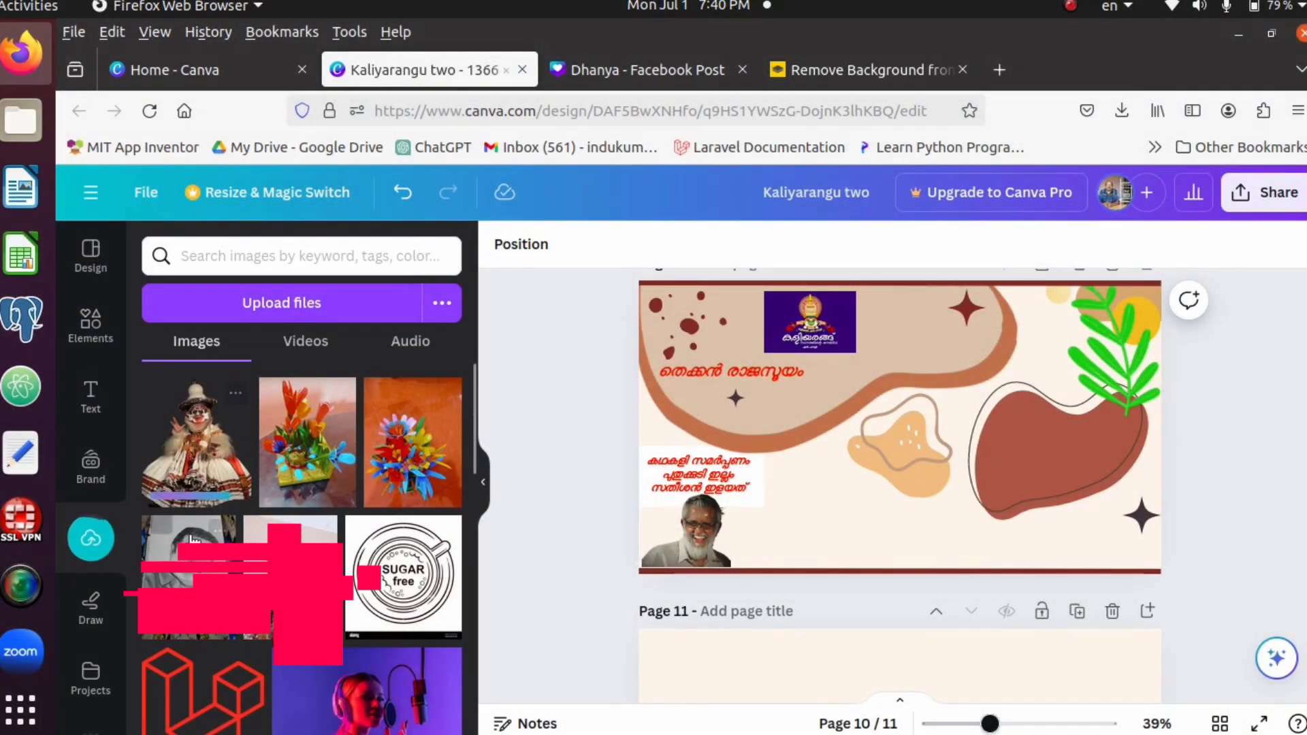
# Add the uploaded background-free Kathakali figure to page 10 of the Kaliyarangu two design and enlarge it to nearly the page height
pyautogui.click(193, 451)
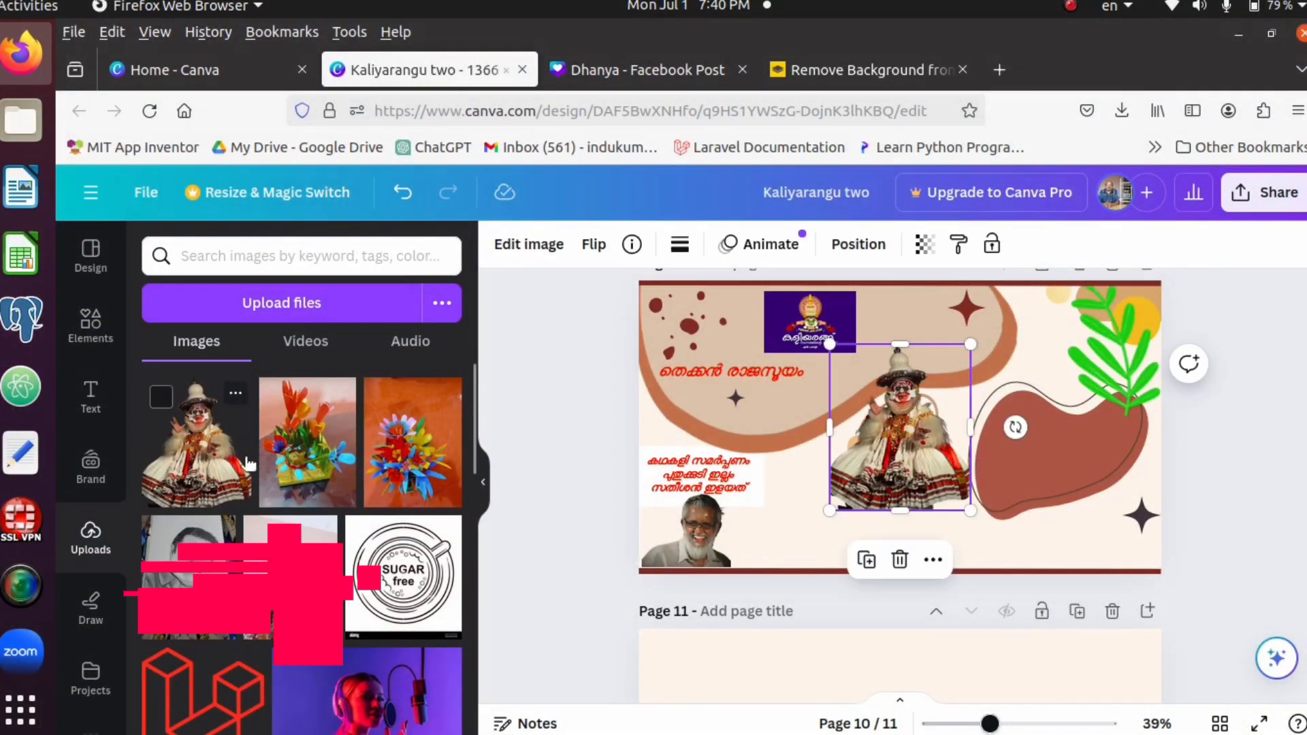
pyautogui.moveTo(970, 512); pyautogui.dragTo(925, 462)
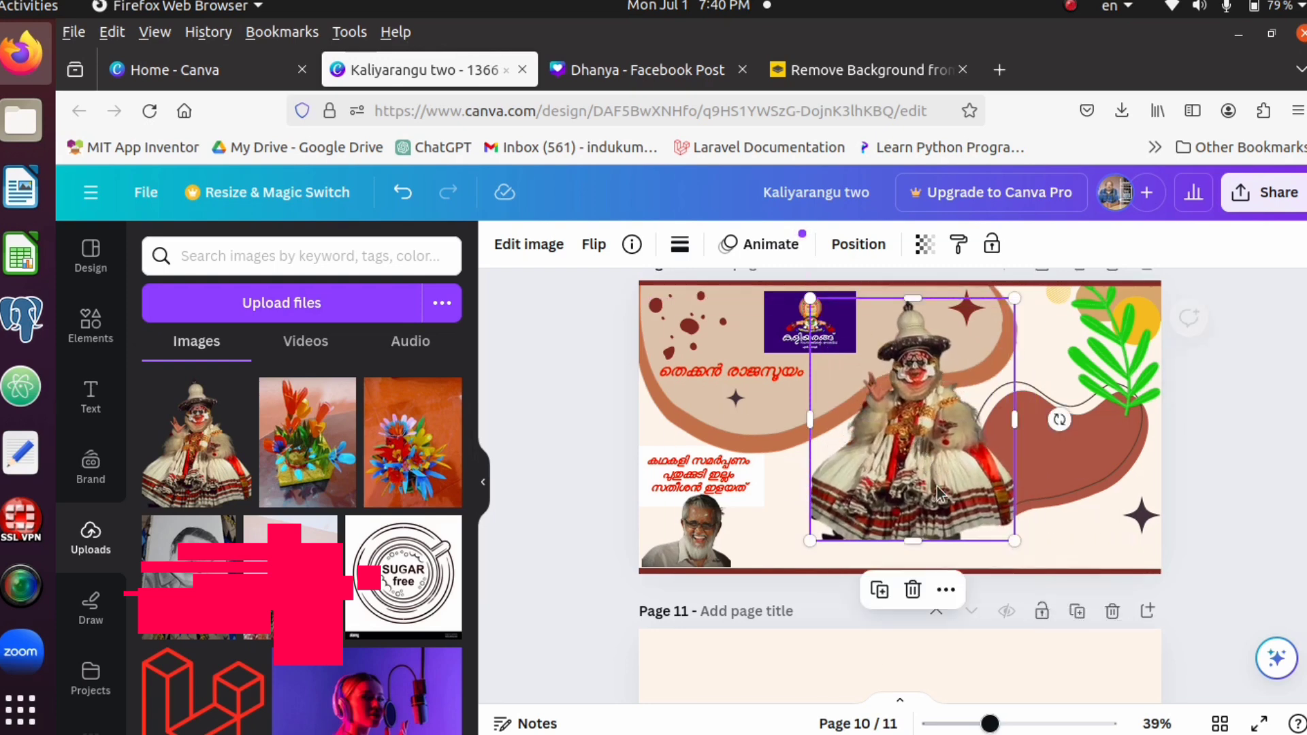
pyautogui.moveTo(1015, 550); pyautogui.dragTo(1034, 572)
pyautogui.click(1236, 474)
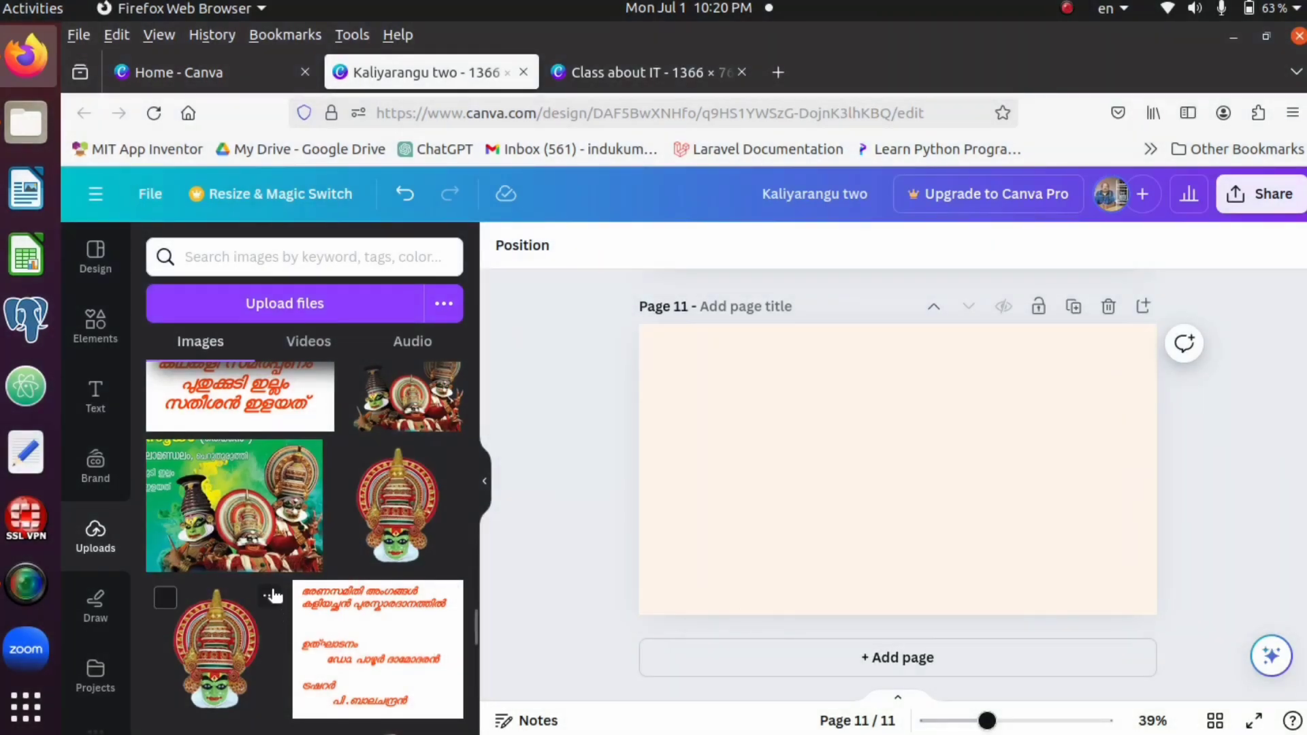
# Add the uploaded green-background Kathakali trio picture to page 11, shrink it and place it in the page's upper-left area
pyautogui.click(229, 535)
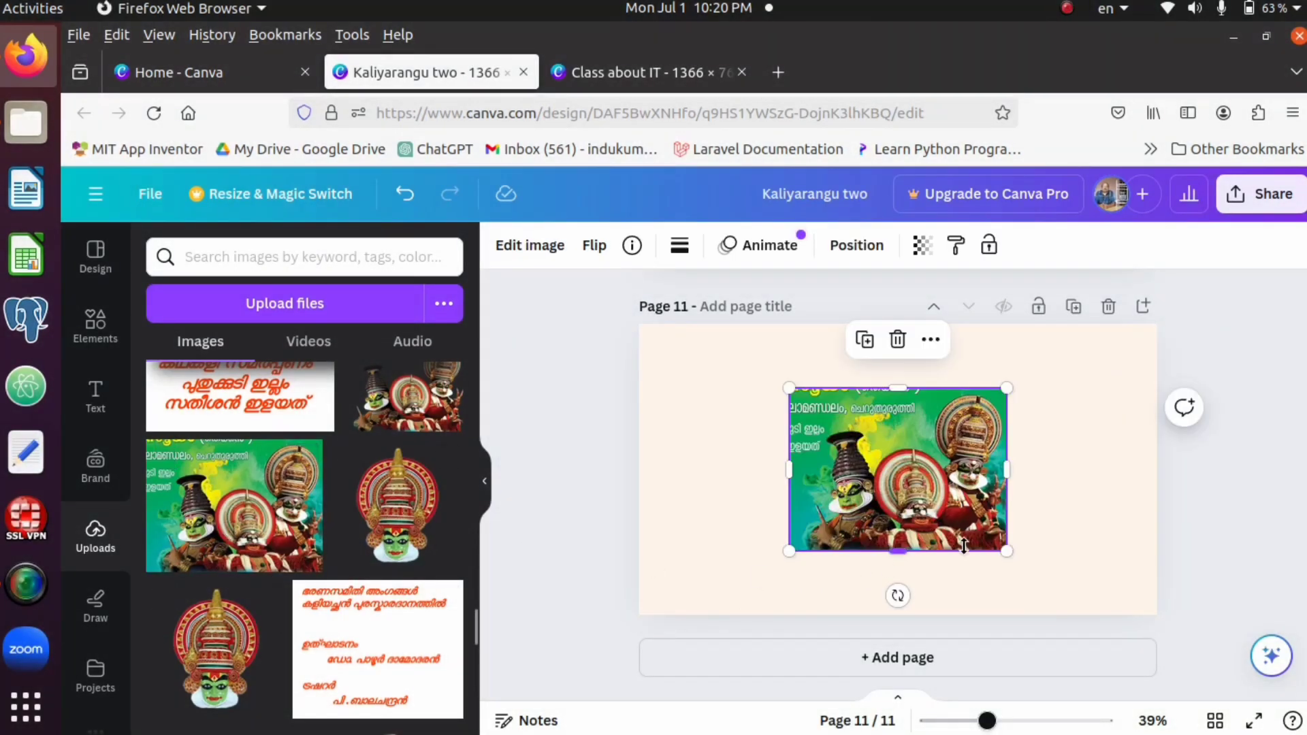
pyautogui.moveTo(1004, 553); pyautogui.dragTo(1038, 575)
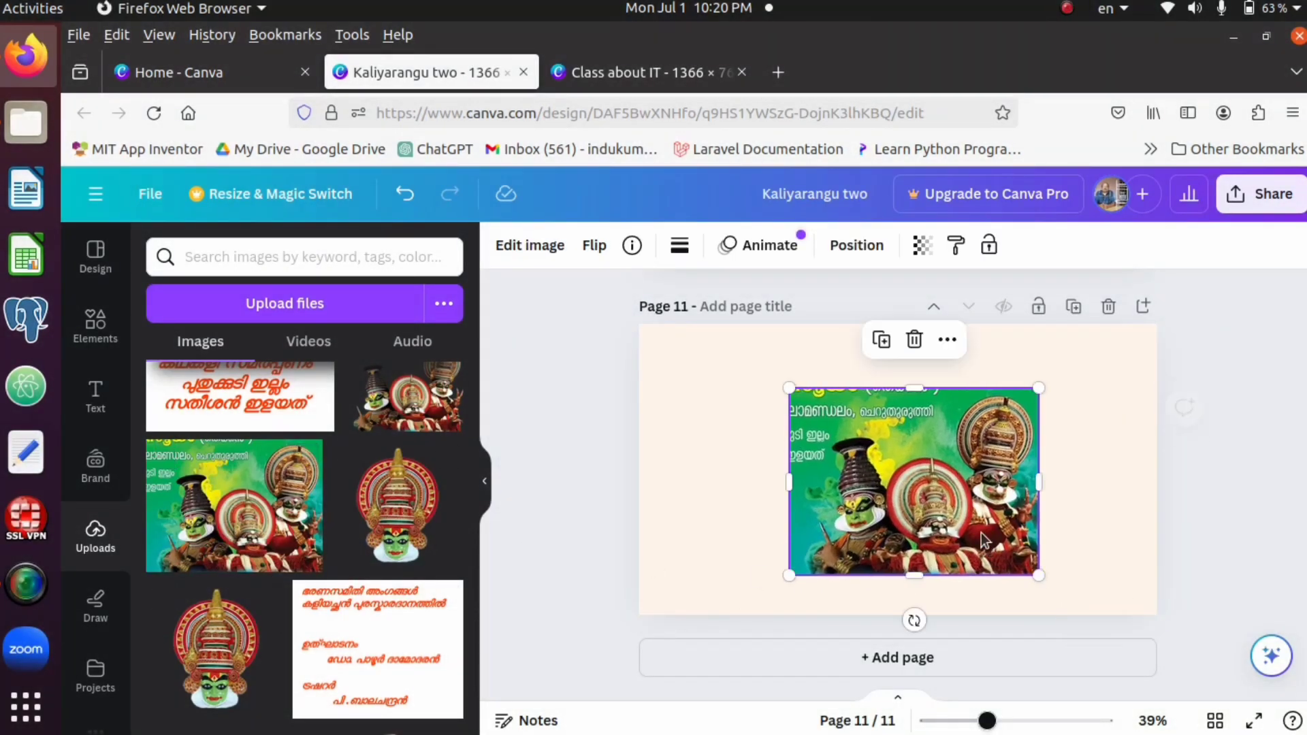
pyautogui.moveTo(935, 517); pyautogui.dragTo(907, 493)
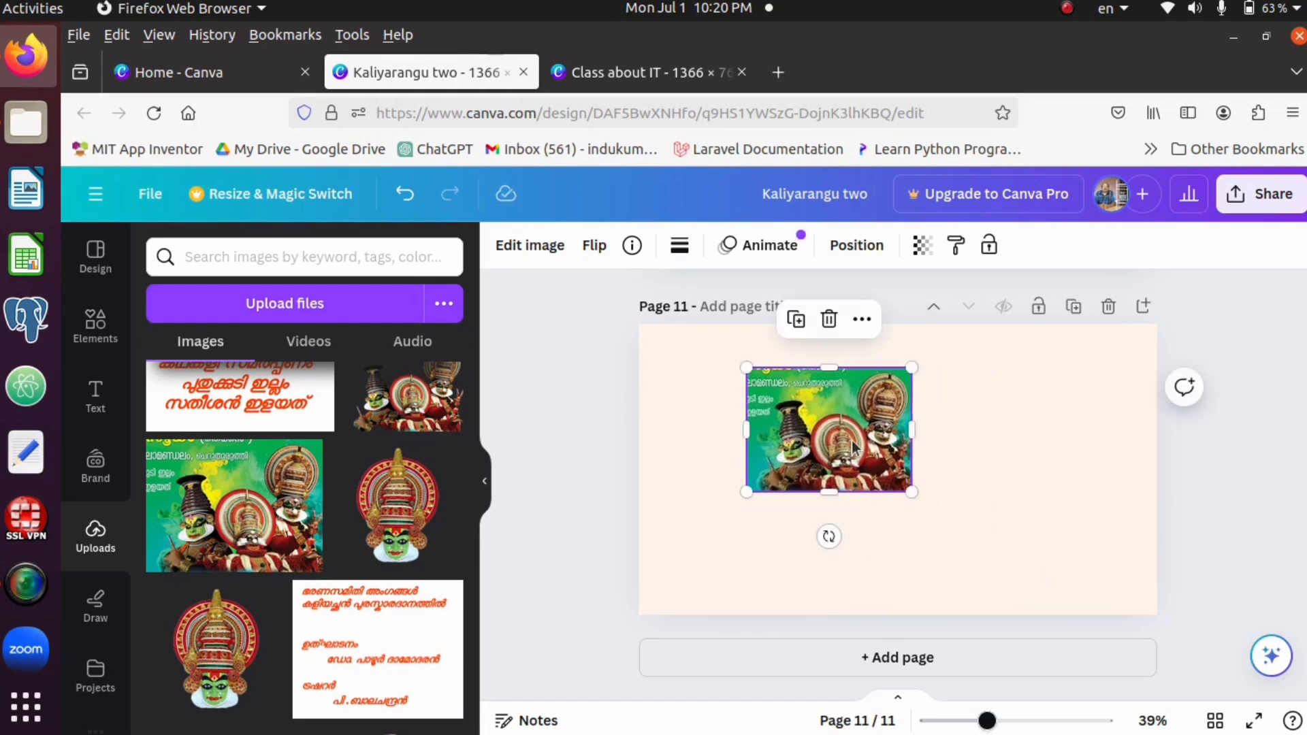
pyautogui.moveTo(848, 441); pyautogui.dragTo(772, 428)
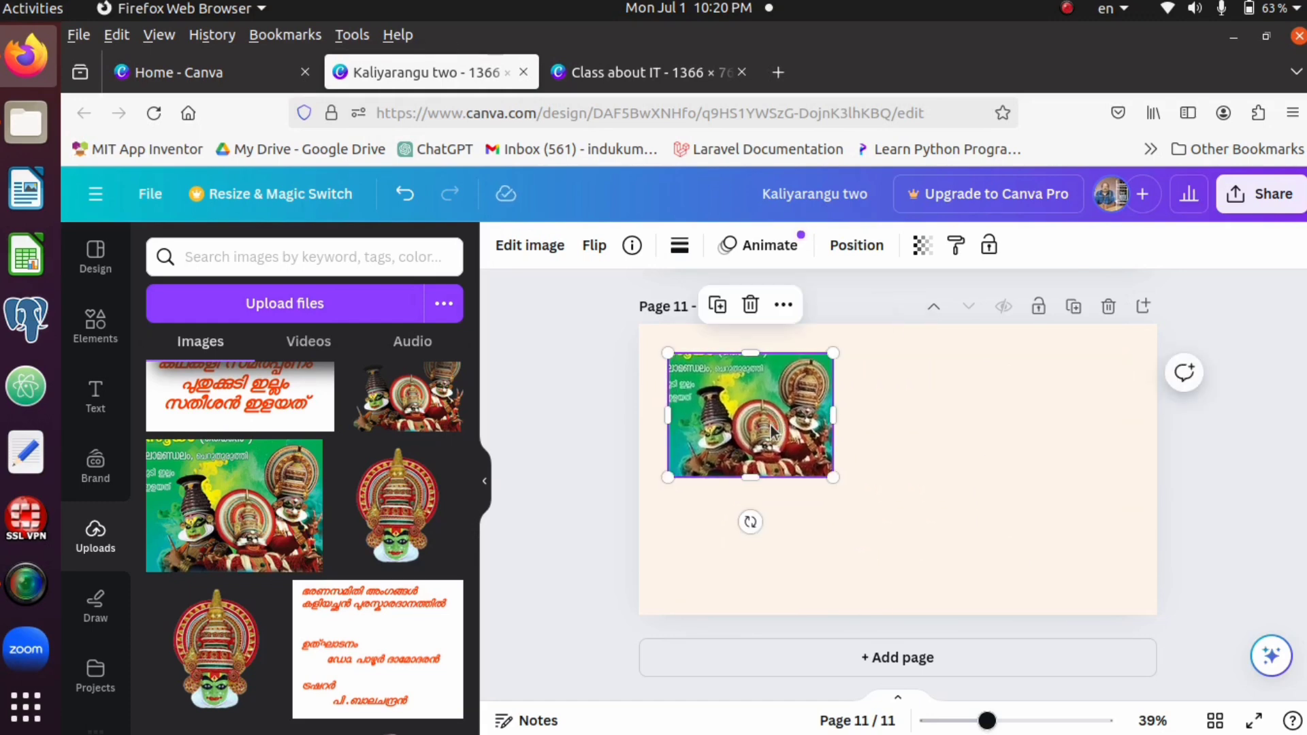
# Add the background-free trio cut-out to page 11, enlarge it and position it to the right of the green picture, level with the page's top edge
pyautogui.click(403, 413)
pyautogui.moveTo(912, 491); pyautogui.dragTo(951, 482)
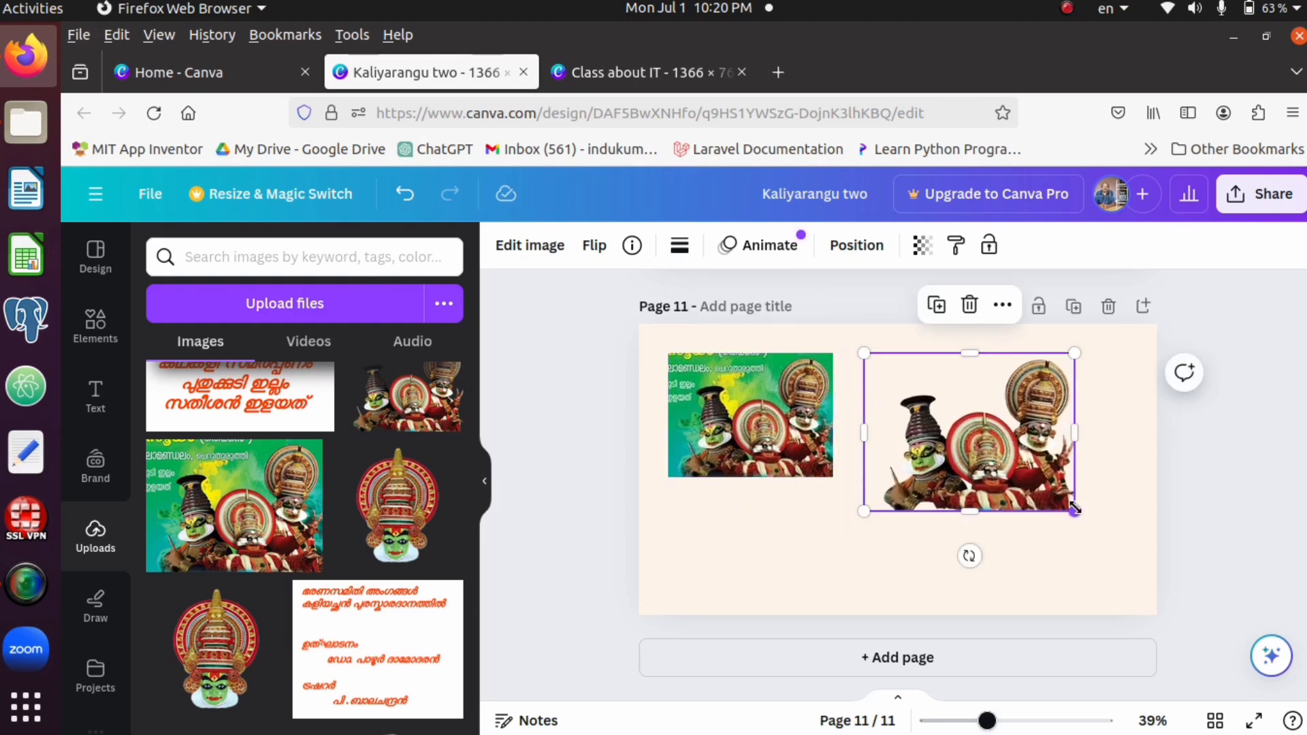
pyautogui.moveTo(1074, 509); pyautogui.dragTo(1130, 565)
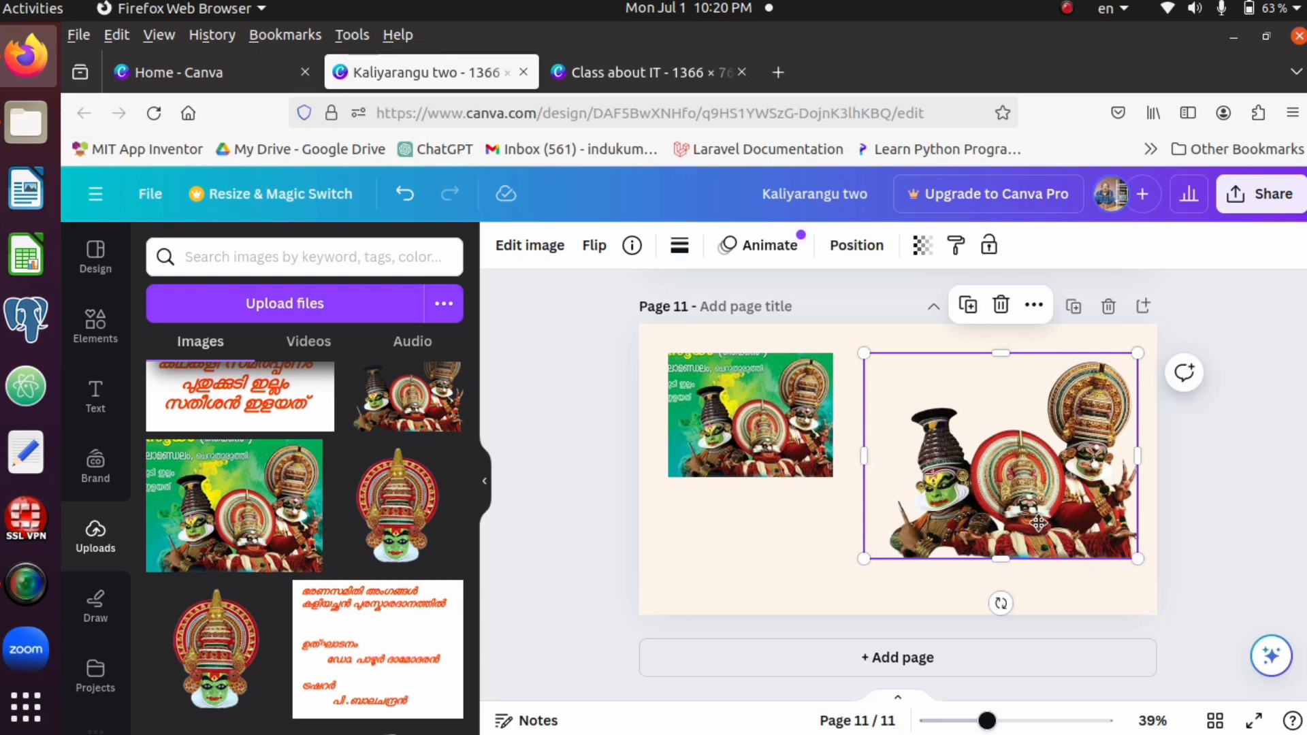
pyautogui.moveTo(1038, 523); pyautogui.dragTo(1036, 507)
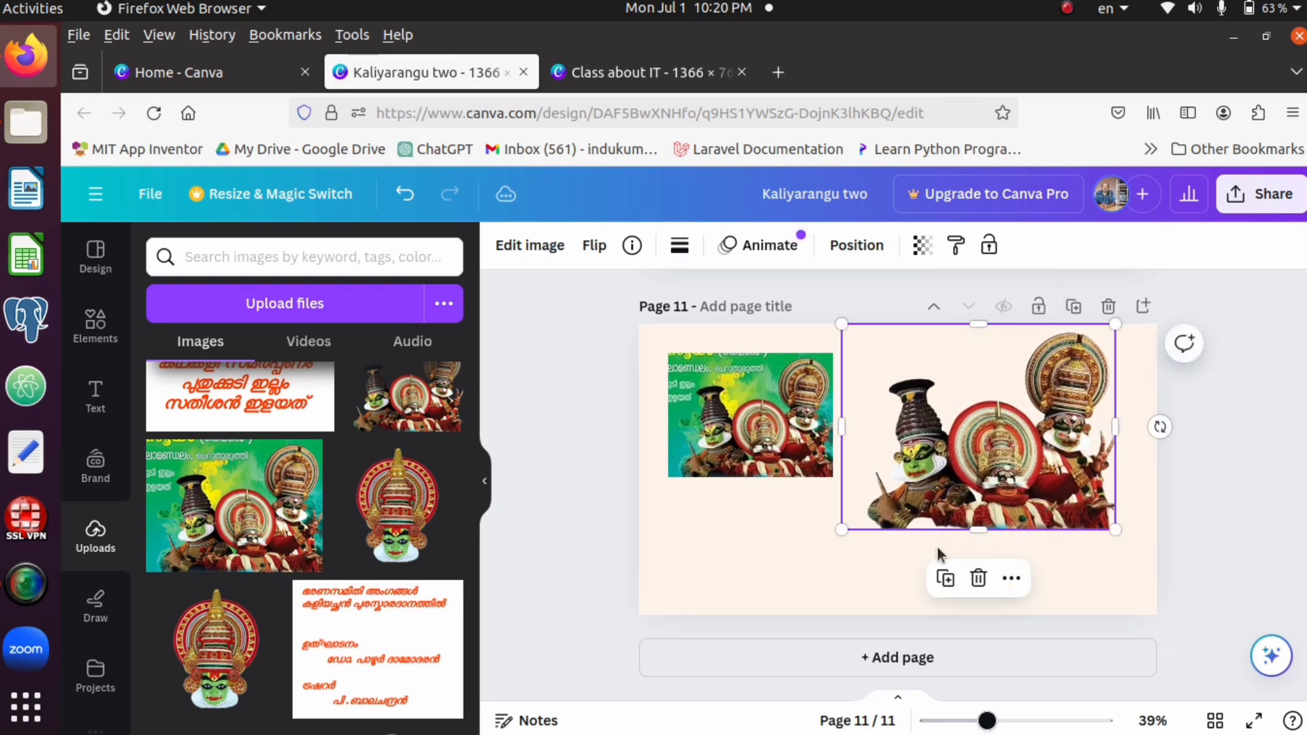
pyautogui.click(800, 541)
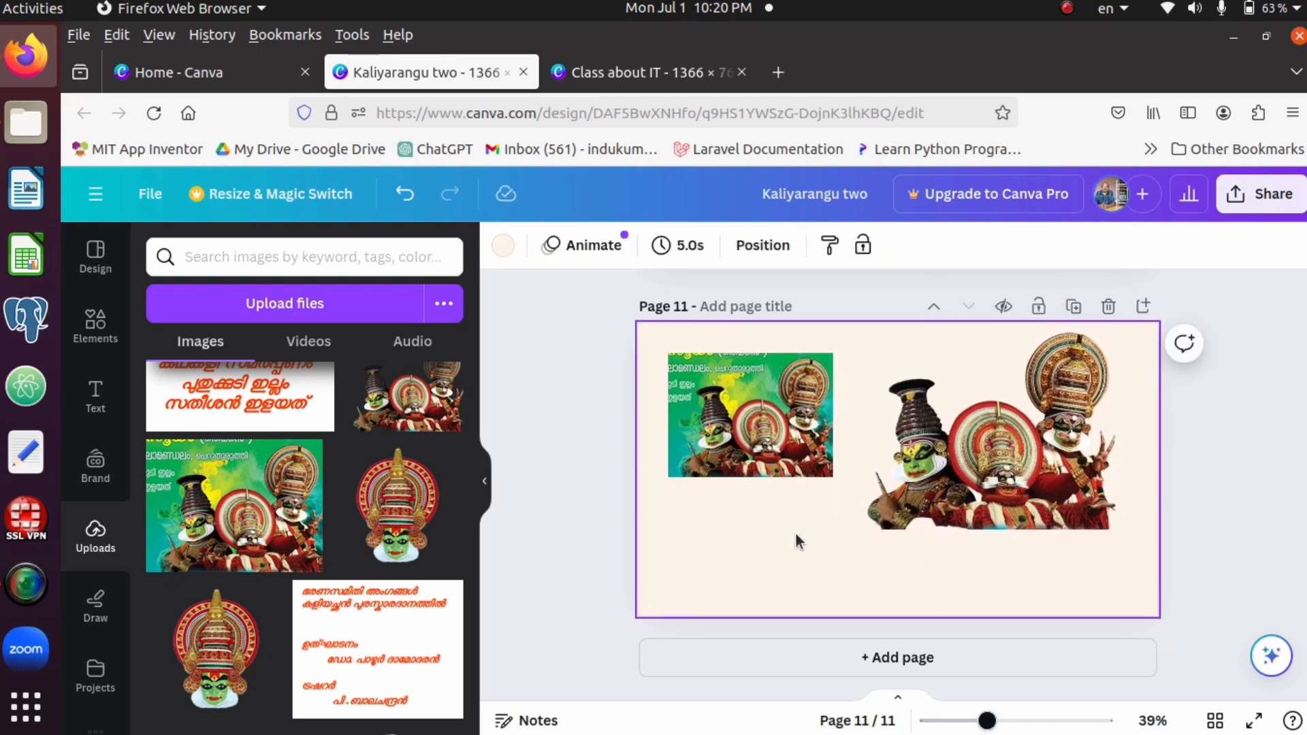
# Flip the trio cut-out on page 11 horizontally, and try a vertical flip before turning it upright again
pyautogui.click(996, 489)
pyautogui.rightClick(995, 488)
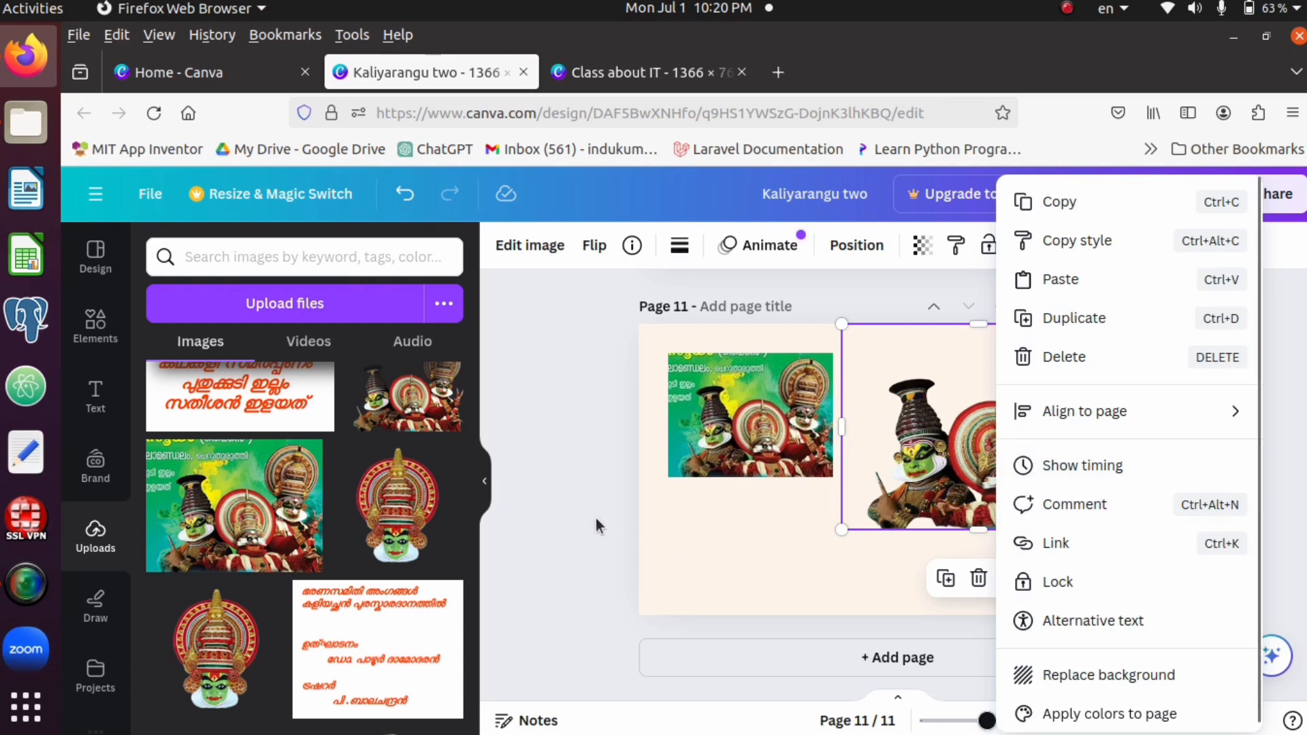
pyautogui.press('Escape')
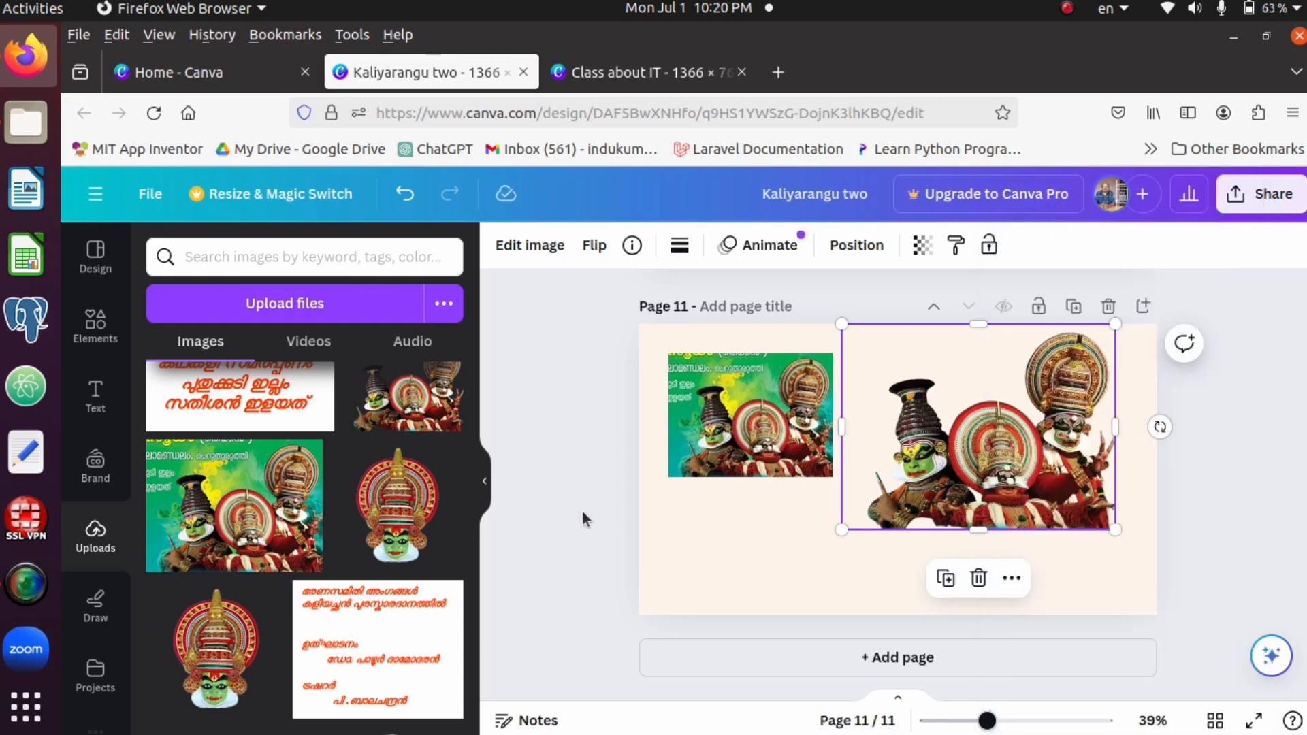
pyautogui.click(596, 247)
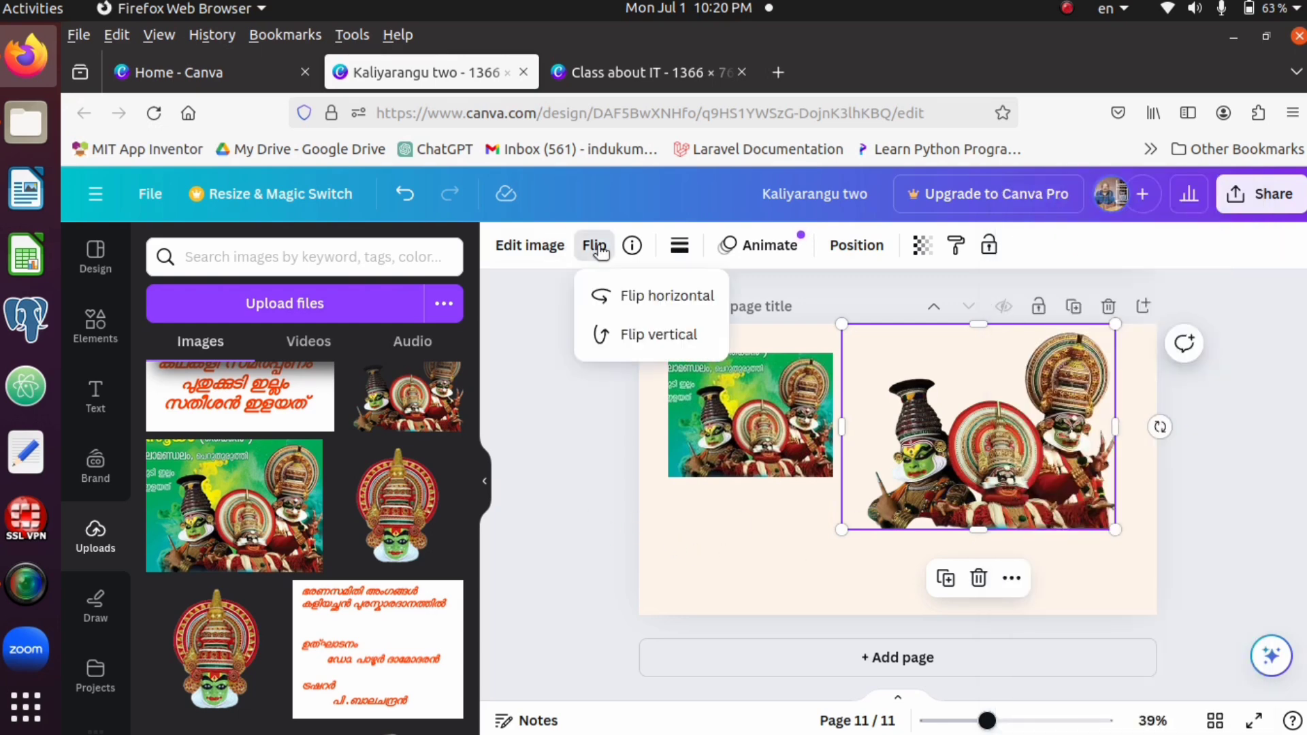
pyautogui.click(624, 315)
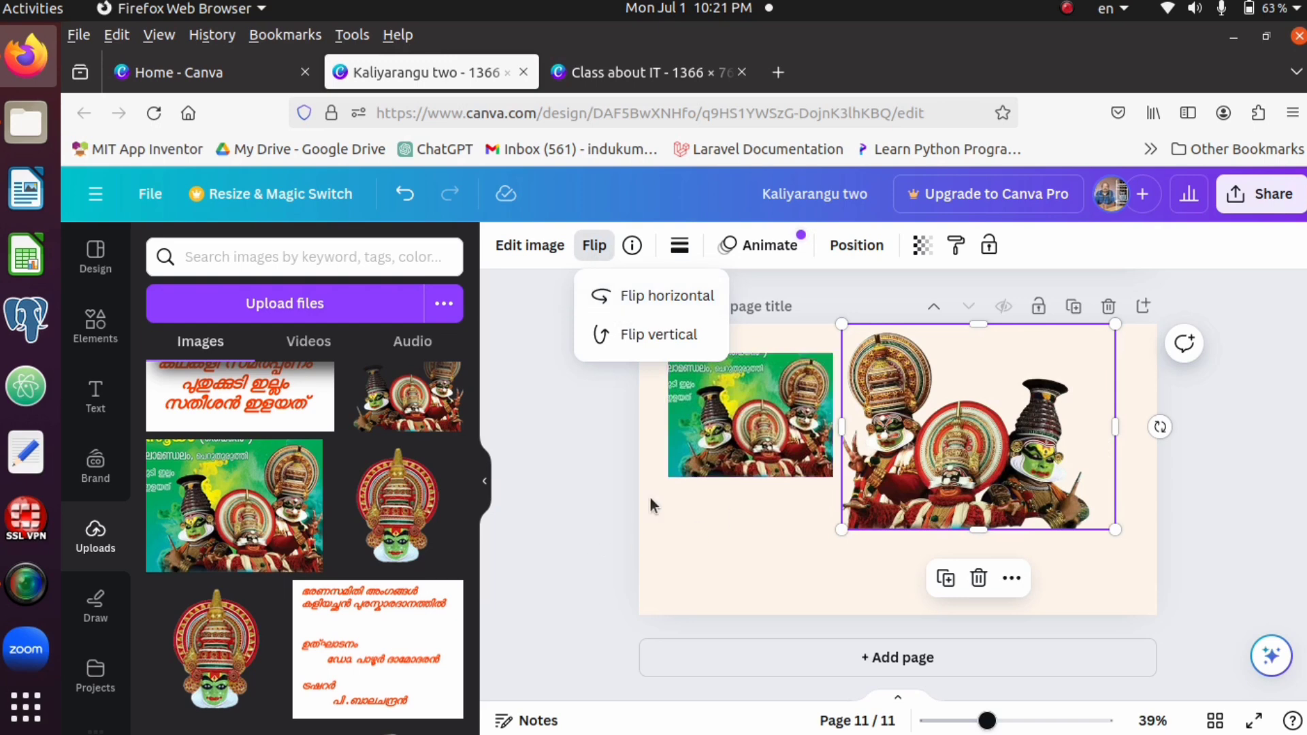
pyautogui.click(653, 335)
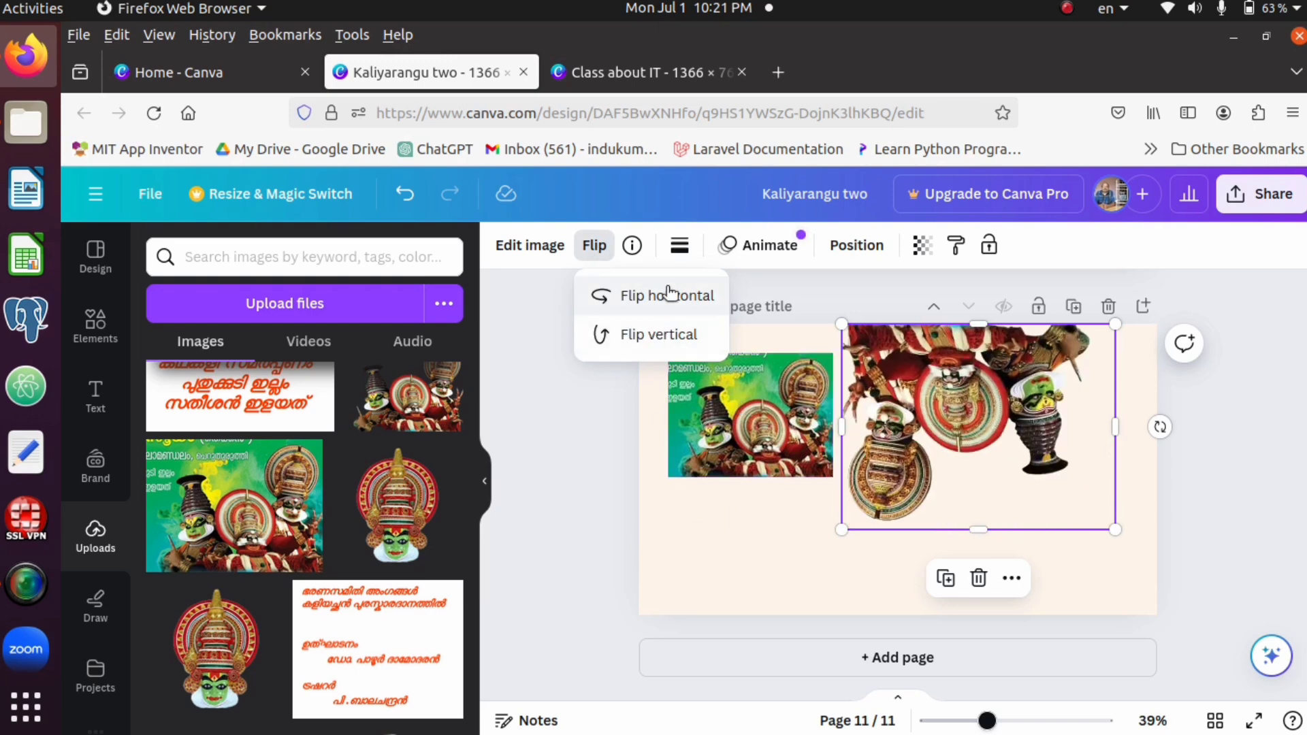
pyautogui.click(664, 331)
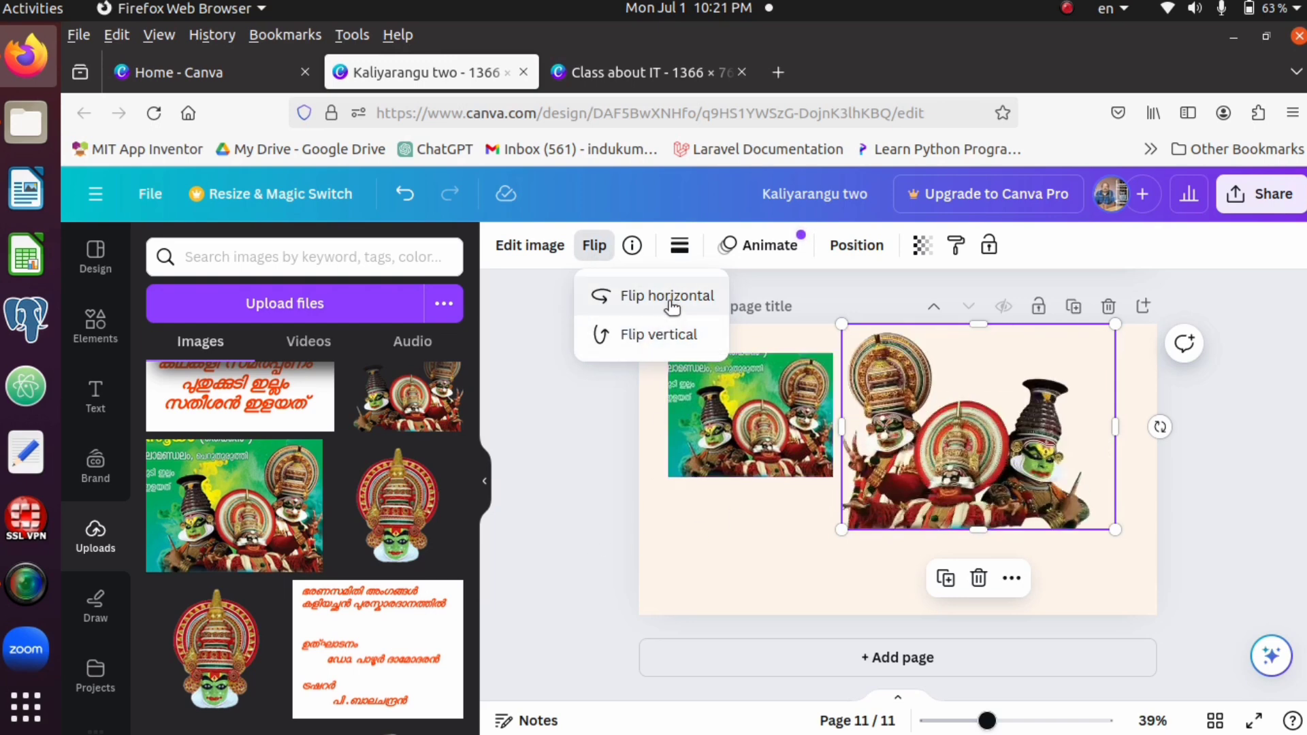
pyautogui.click(1045, 505)
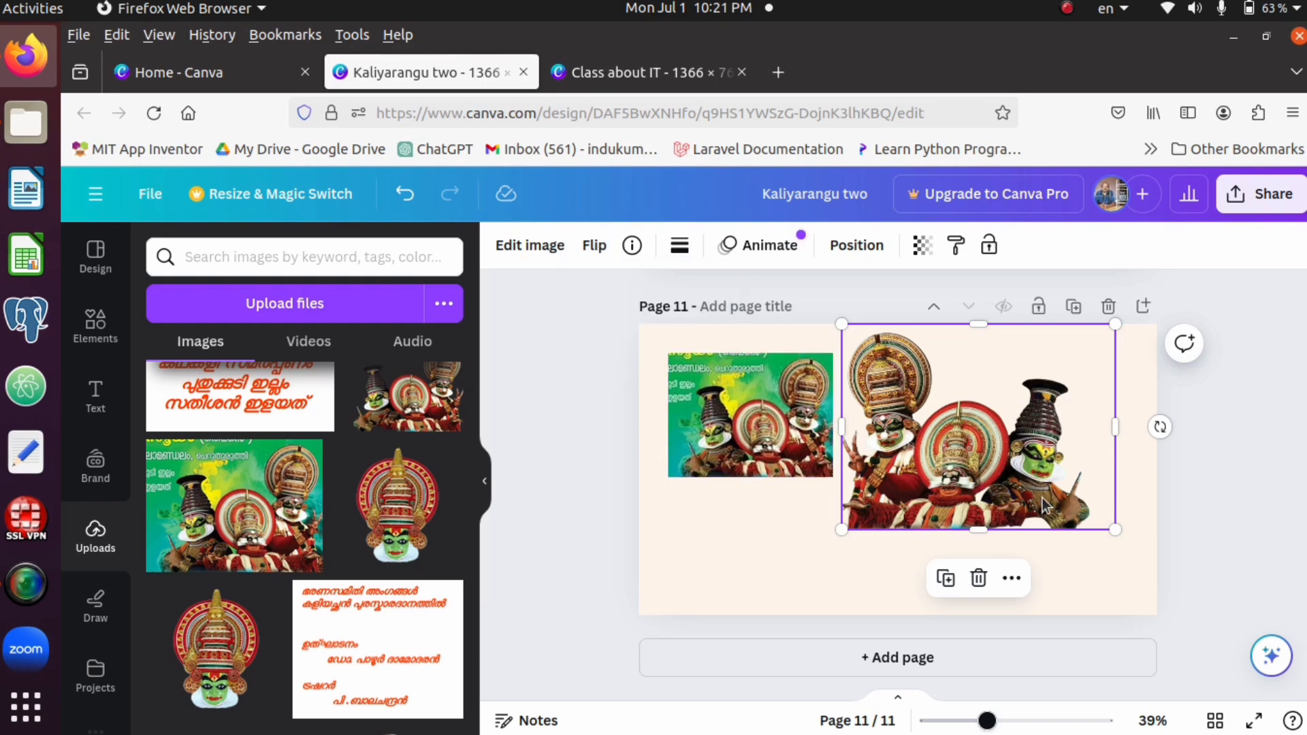
# Shrink the flipped trio cut-out to about half its width, duplicate it and place the copy directly to its right
pyautogui.moveTo(1038, 485); pyautogui.dragTo(981, 428)
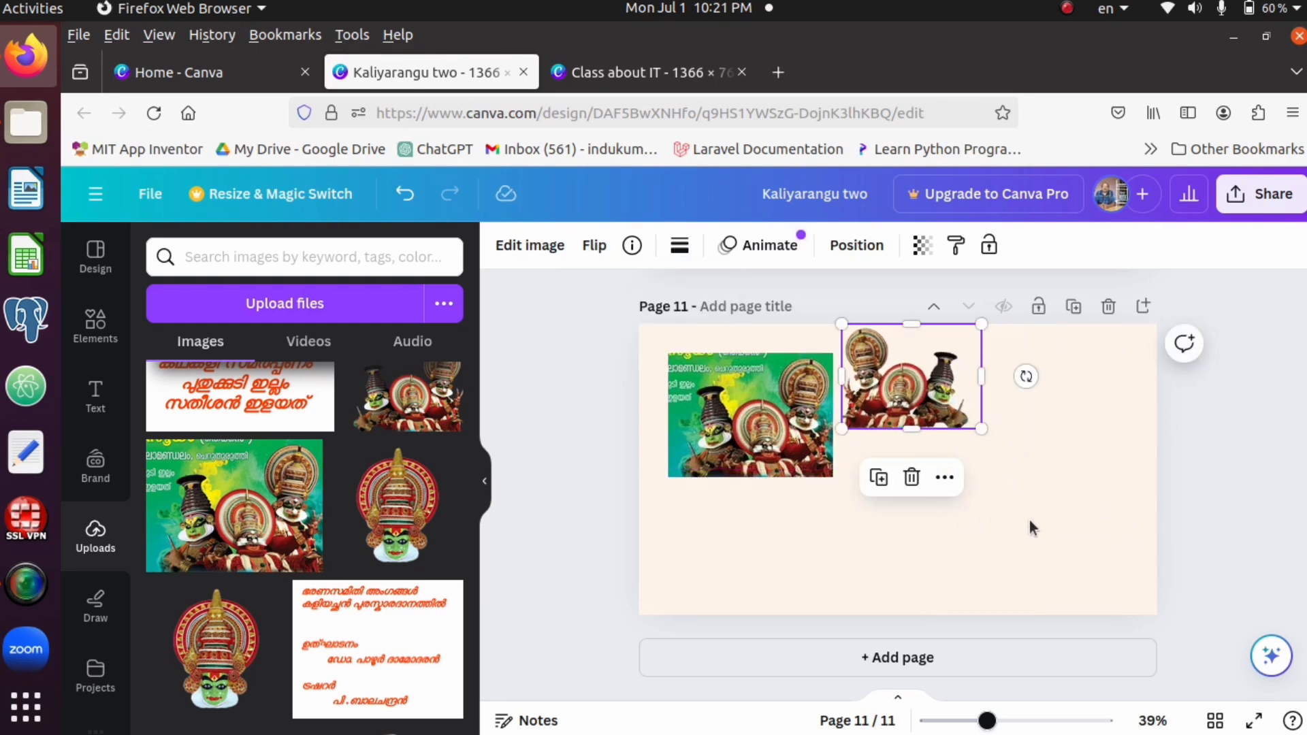
pyautogui.hotkey('ctrl', 'd')
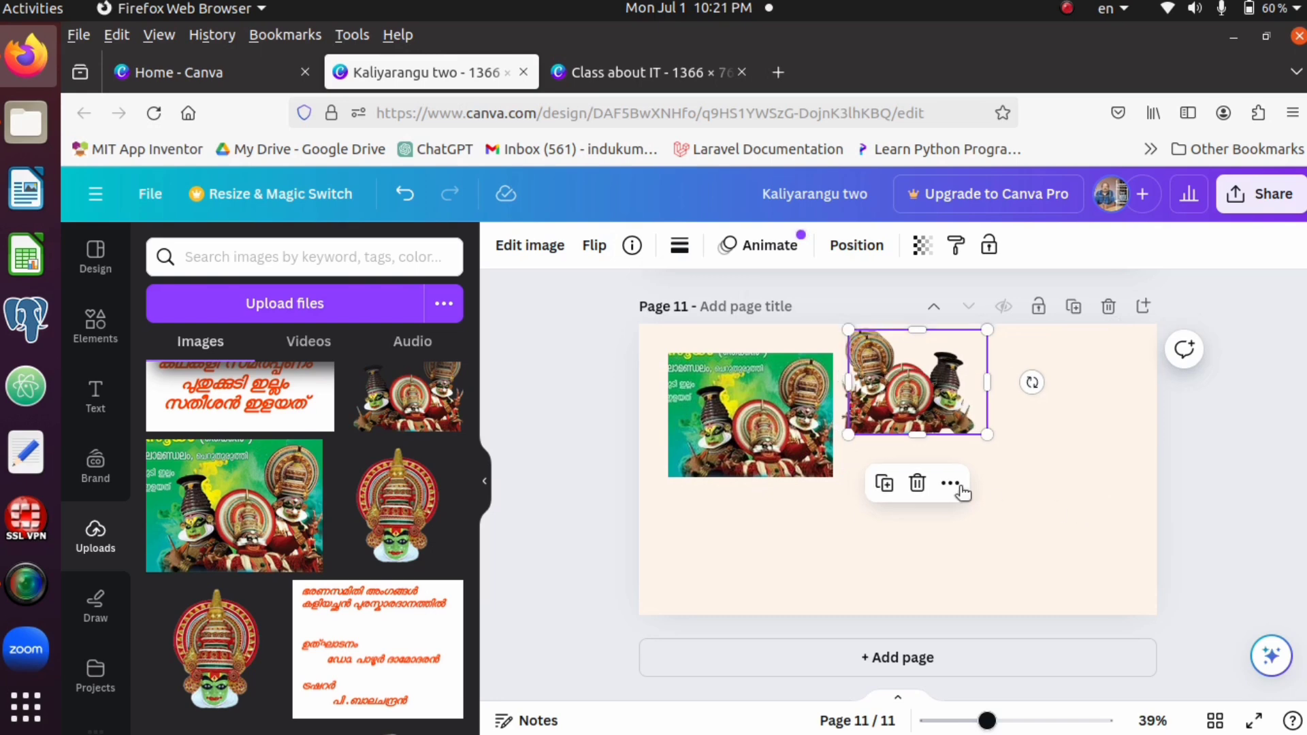
pyautogui.moveTo(926, 408); pyautogui.dragTo(1059, 404)
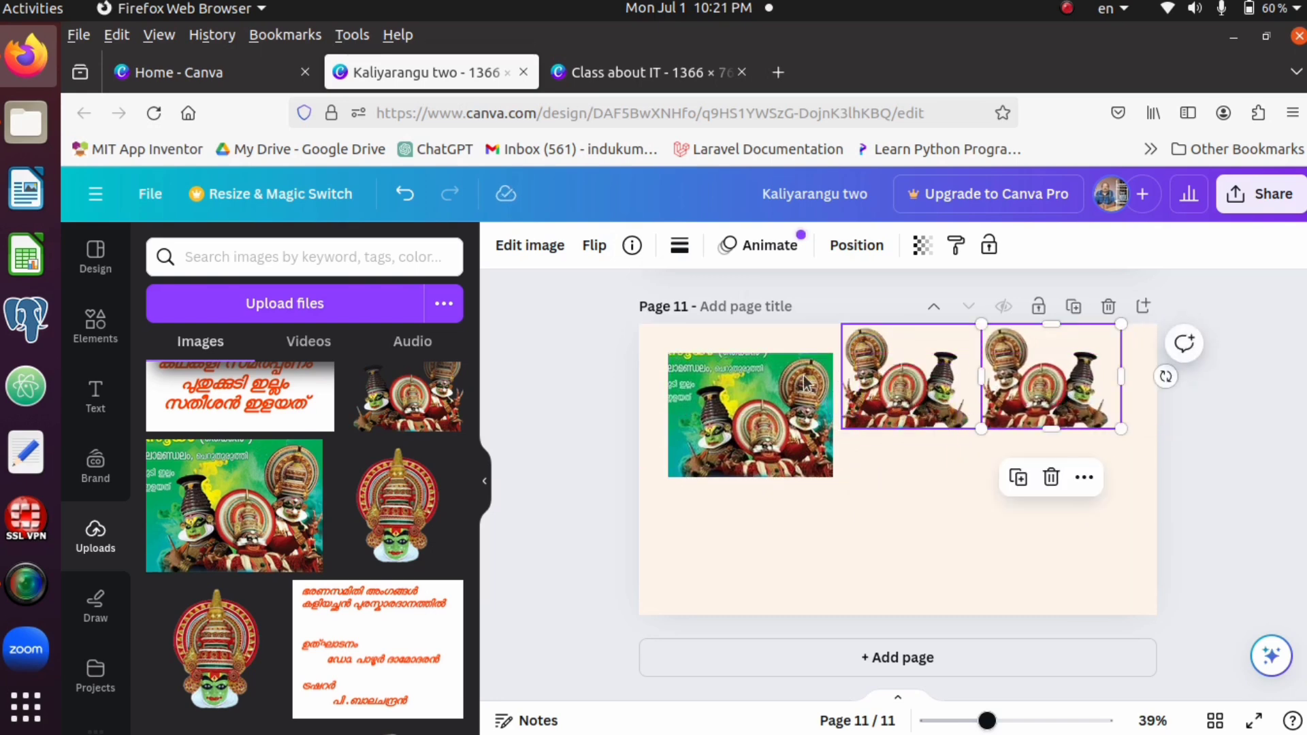
# Flip the duplicated trio cut-out horizontally so the two copies mirror each other
pyautogui.click(596, 254)
pyautogui.click(620, 294)
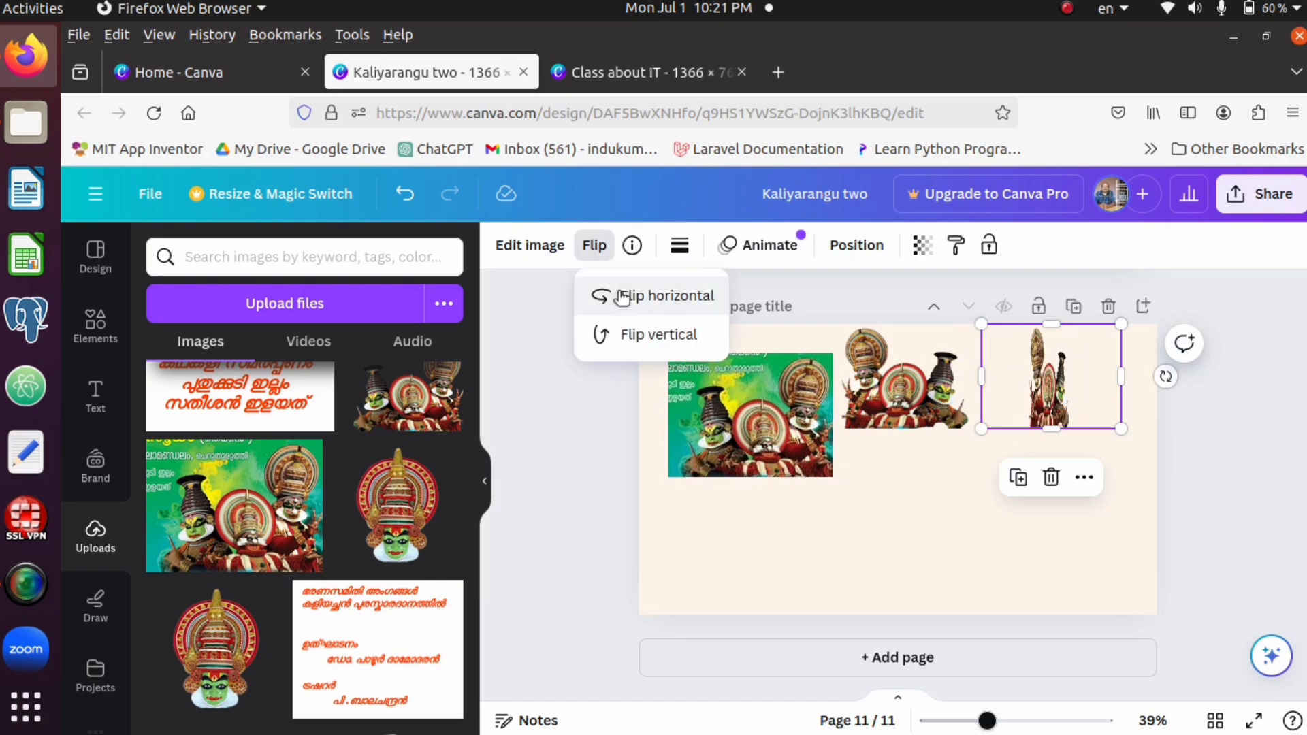
pyautogui.click(936, 540)
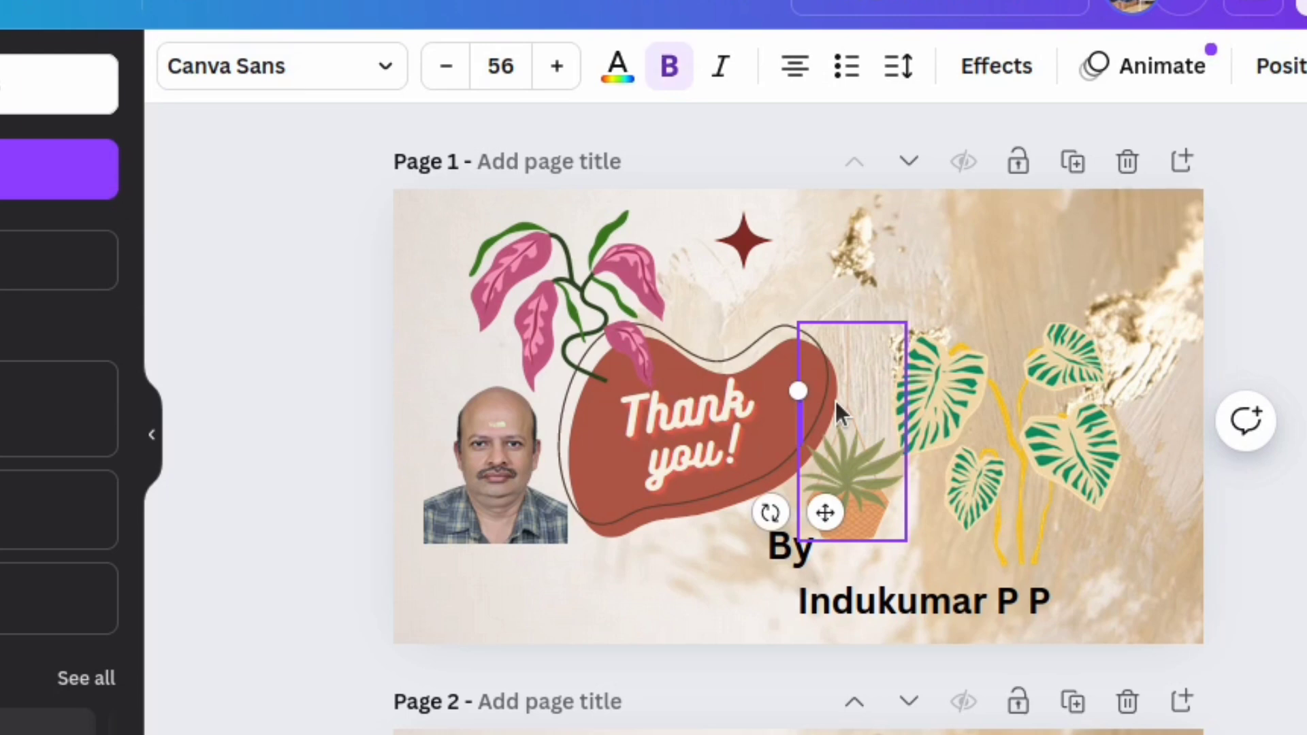
# Enter the heading "Photo editing using Canva" on page 1 of the Thank you design and move it near the page's upper-right edge
pyautogui.write('Photo')
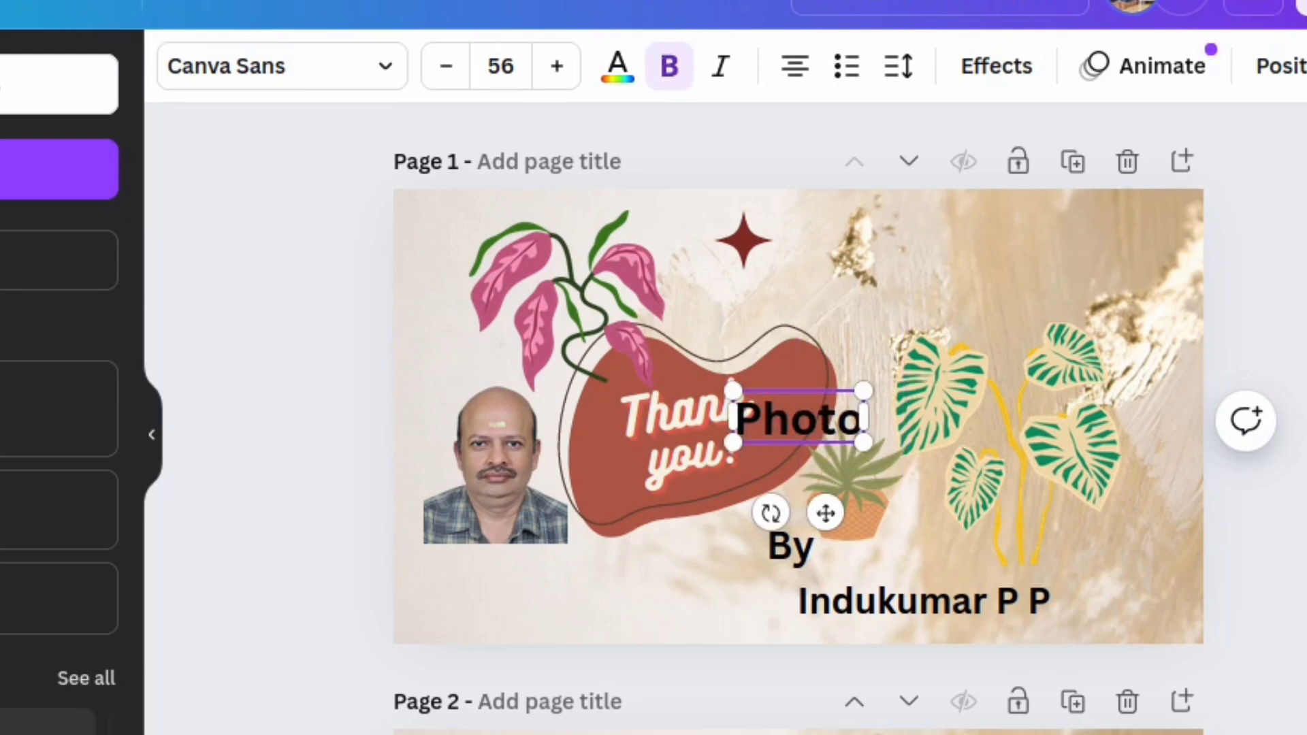
pyautogui.write(' edit')
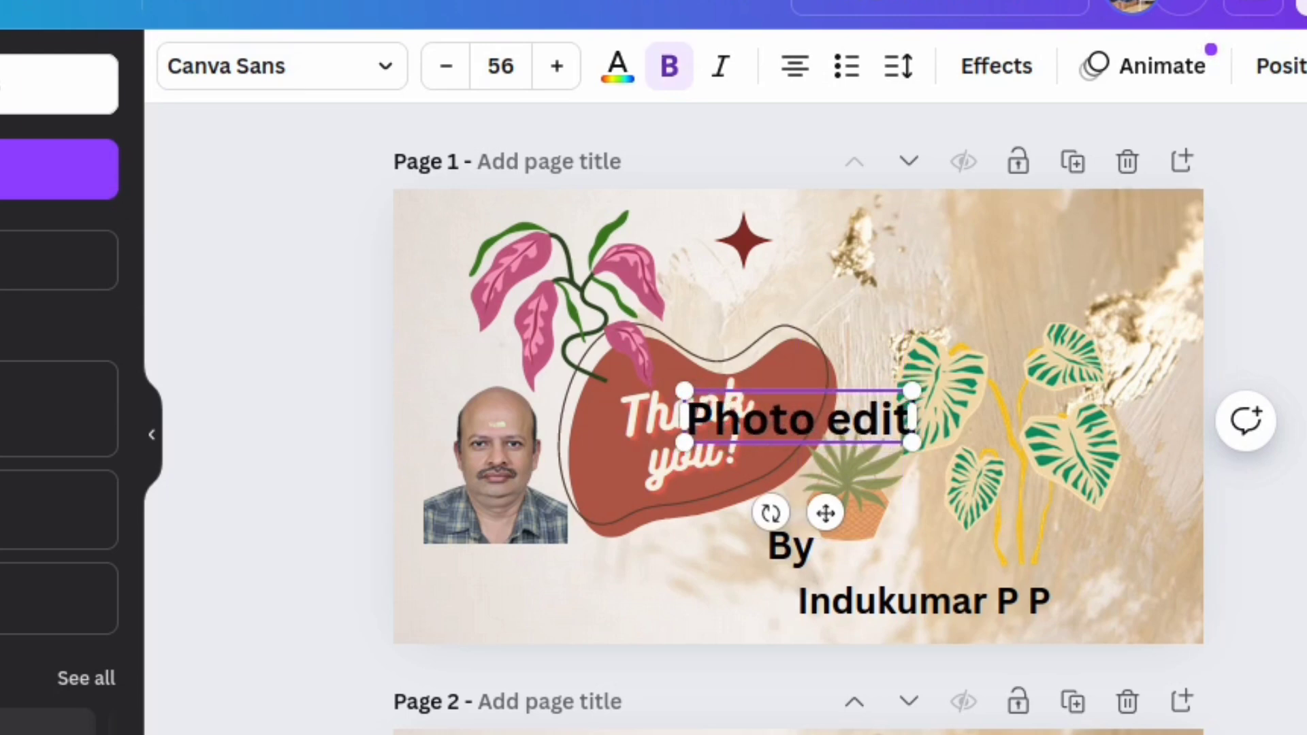
pyautogui.write('ing us')
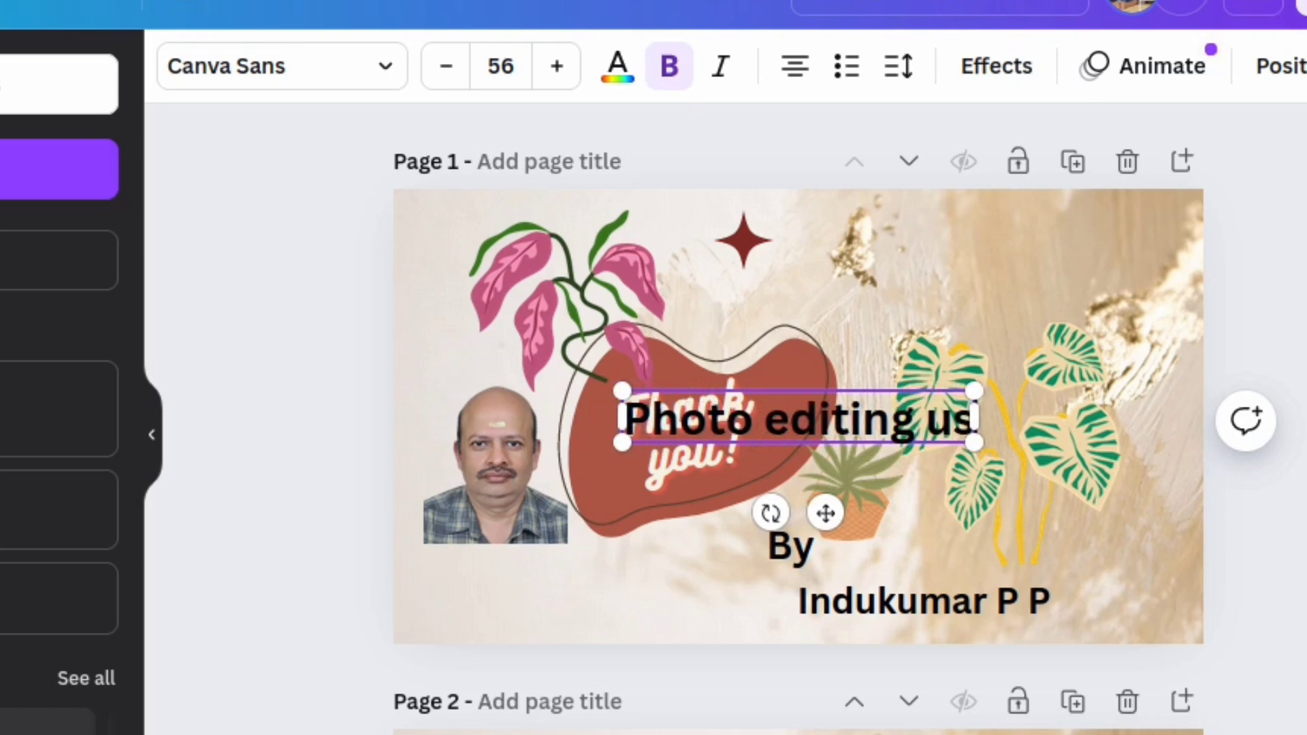
pyautogui.write('ing Canva')
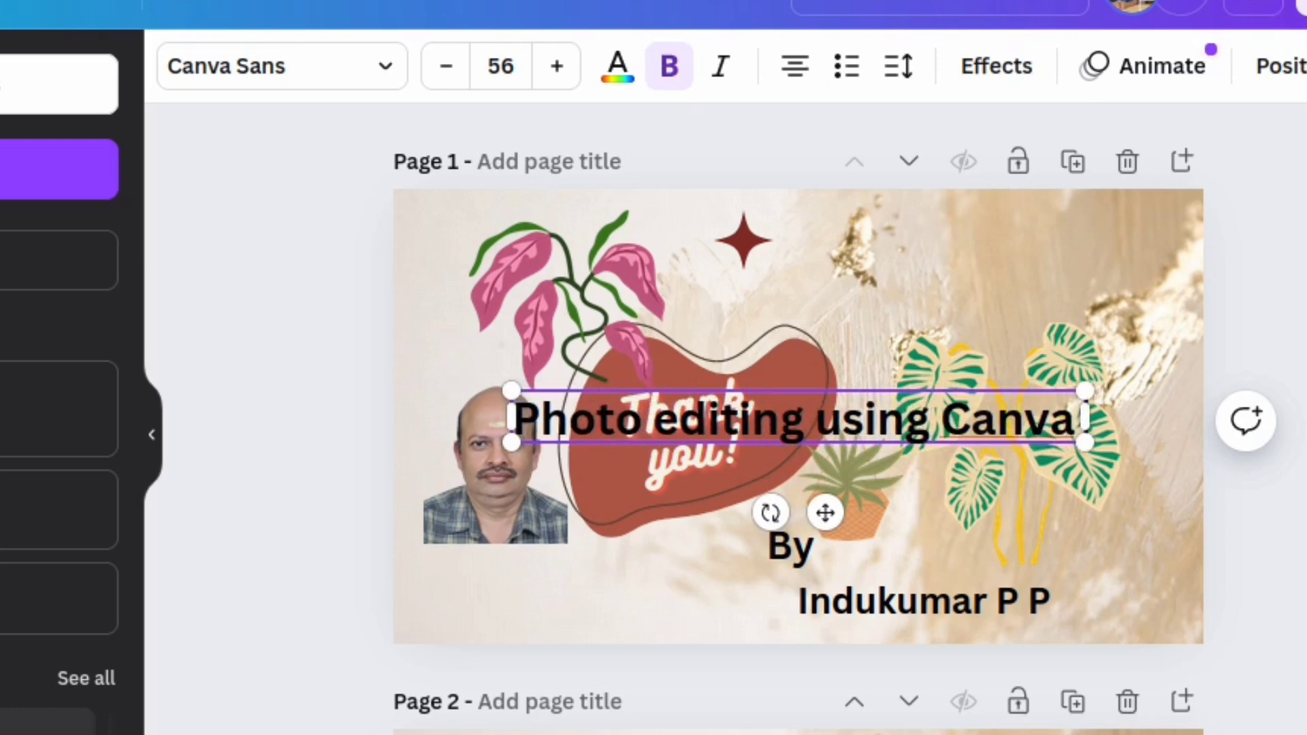
pyautogui.click(819, 414)
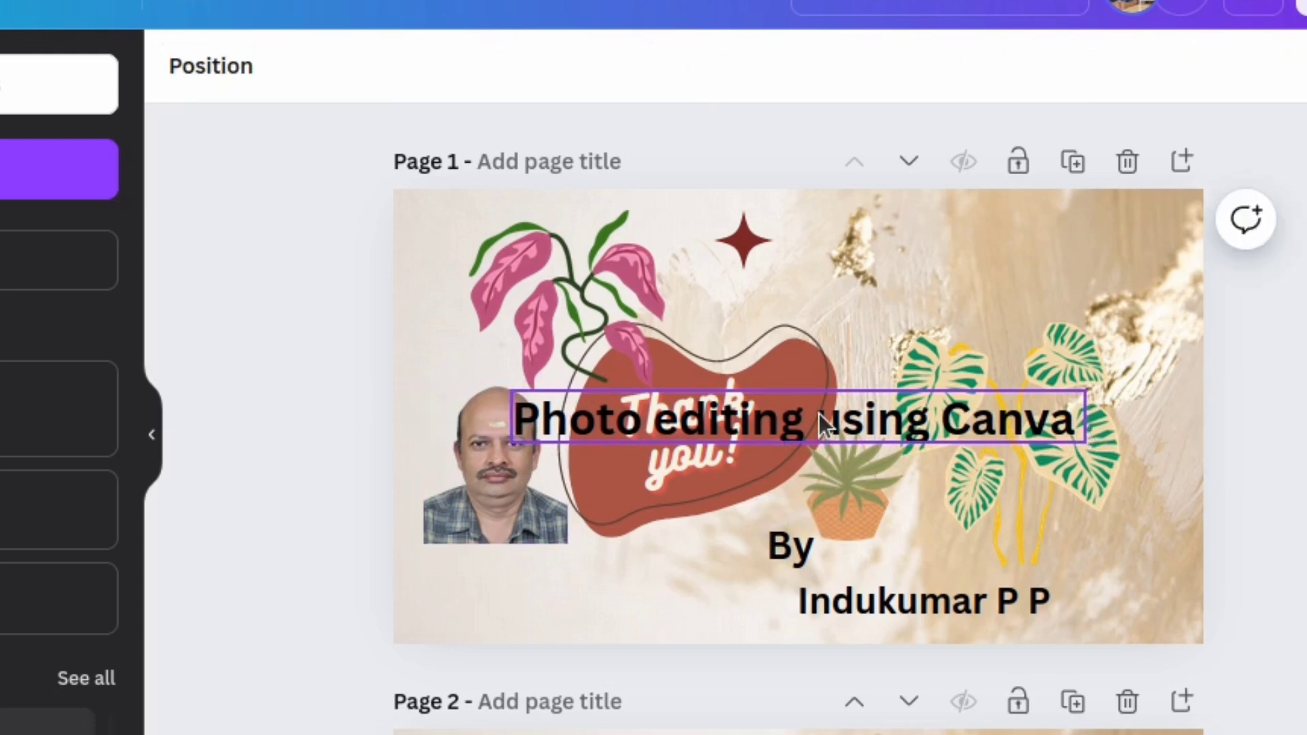
pyautogui.moveTo(818, 414); pyautogui.dragTo(920, 257)
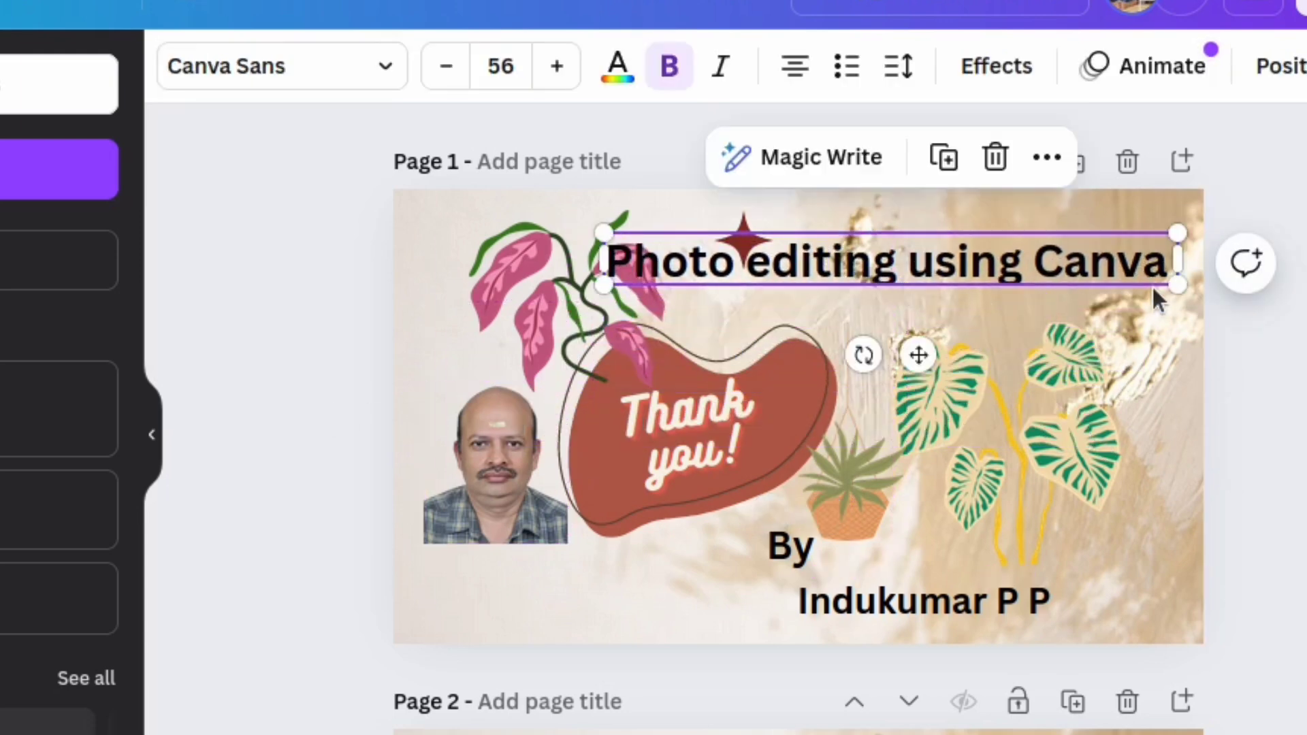